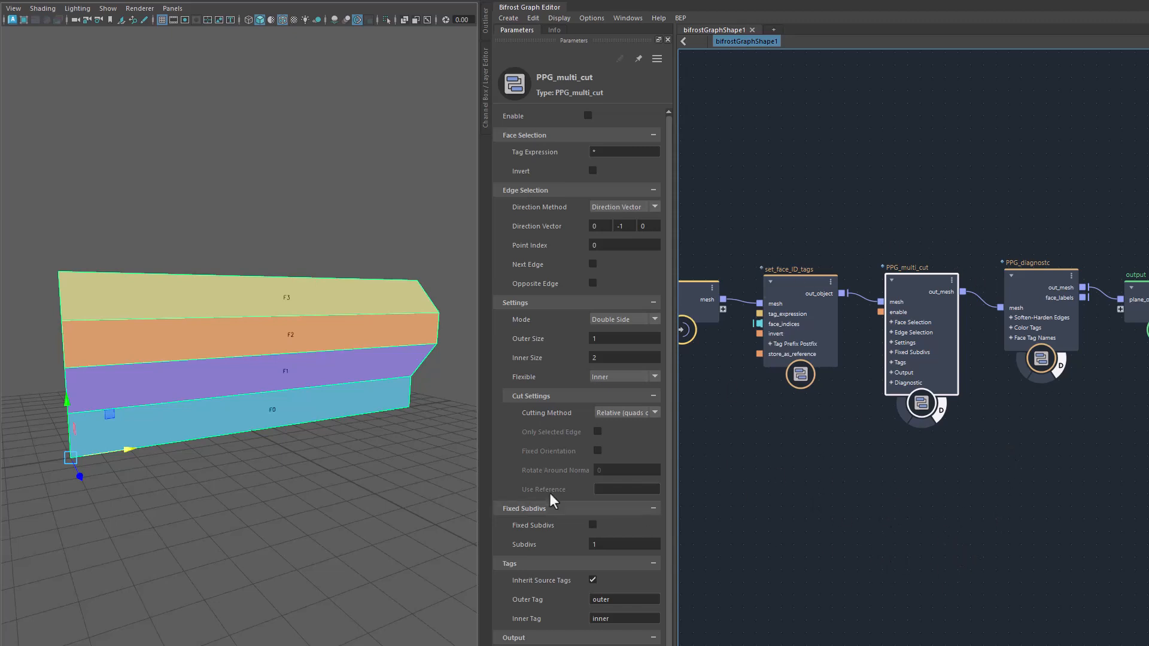
Step: Move the set_face_ID_tags node closer to the PPG_multi_cut node and inspect its Tag Prefix parameter
{"action": "left_click_drag", "start_coordinate": [419, 506], "coordinate": [346, 493], "text": "alt"}
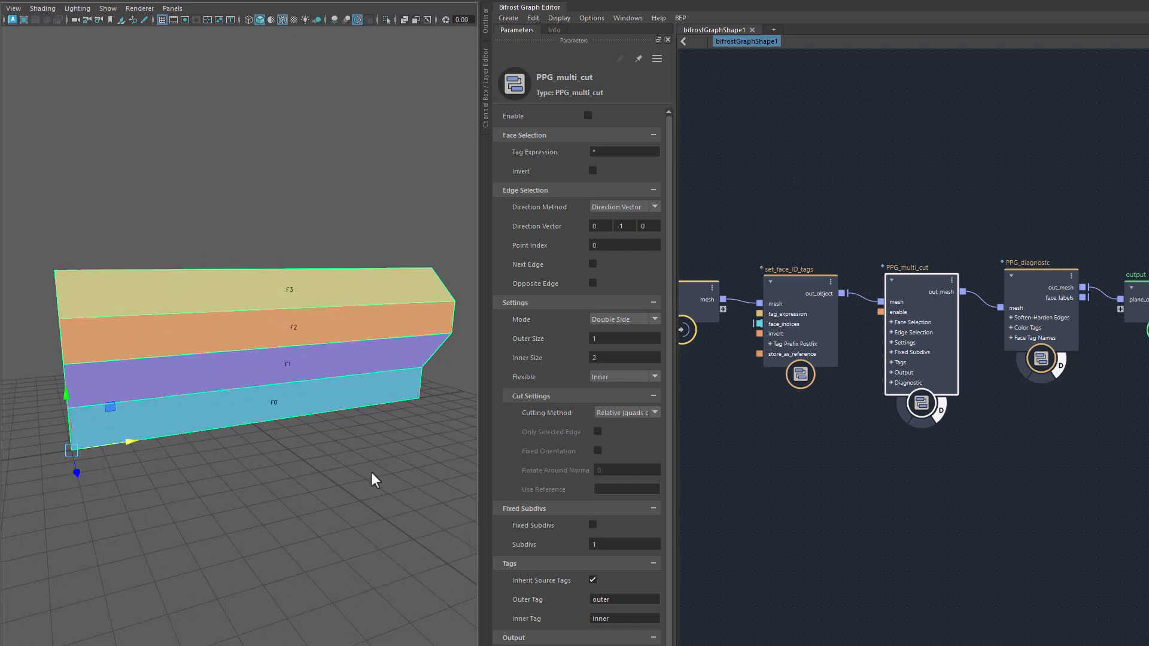
{"action": "left_click_drag", "start_coordinate": [373, 478], "coordinate": [312, 486], "text": "alt"}
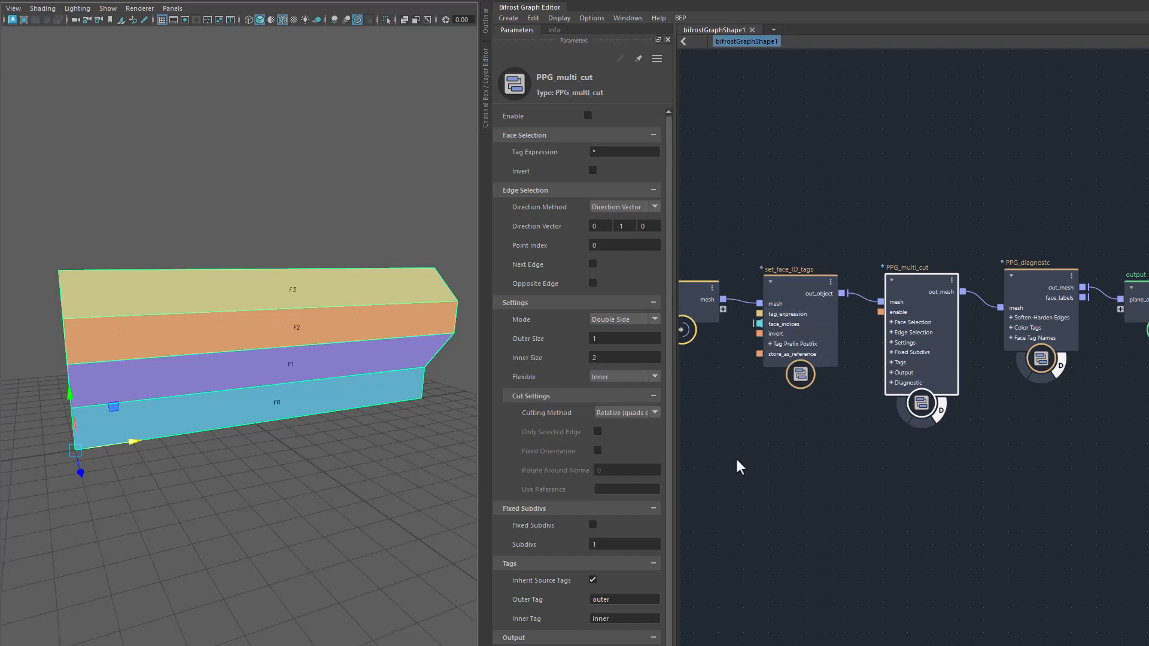
{"action": "scroll", "coordinate": [810, 304], "scroll_direction": "up", "scroll_amount": 1}
{"action": "left_click", "coordinate": [795, 261]}
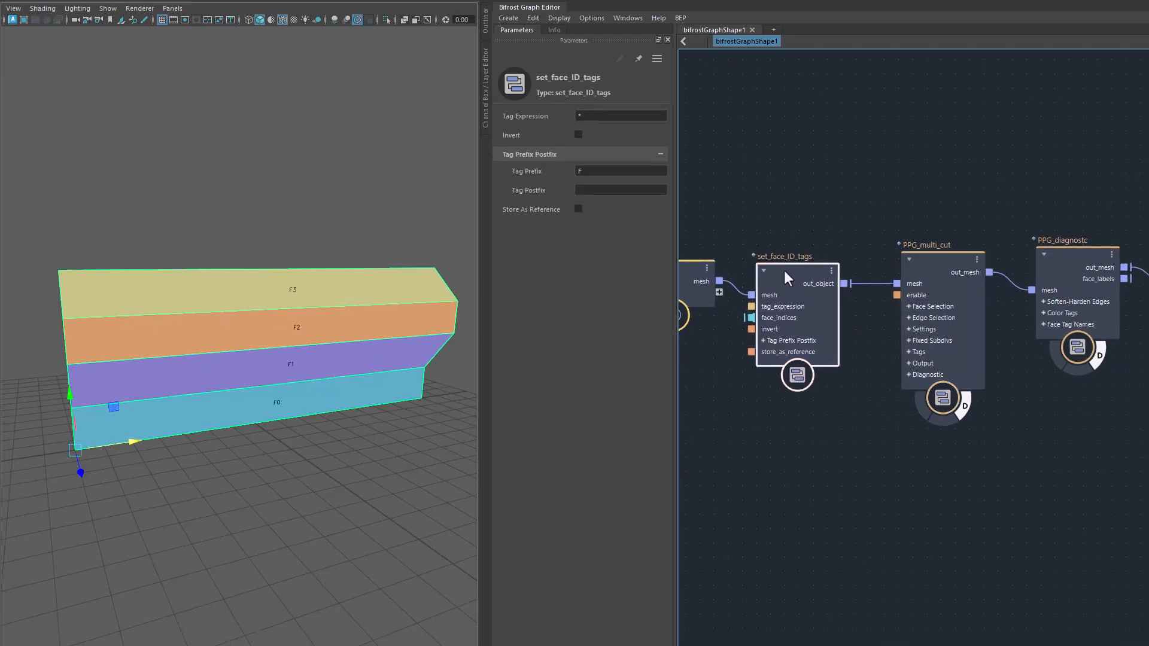
{"action": "left_click_drag", "start_coordinate": [785, 274], "coordinate": [794, 258]}
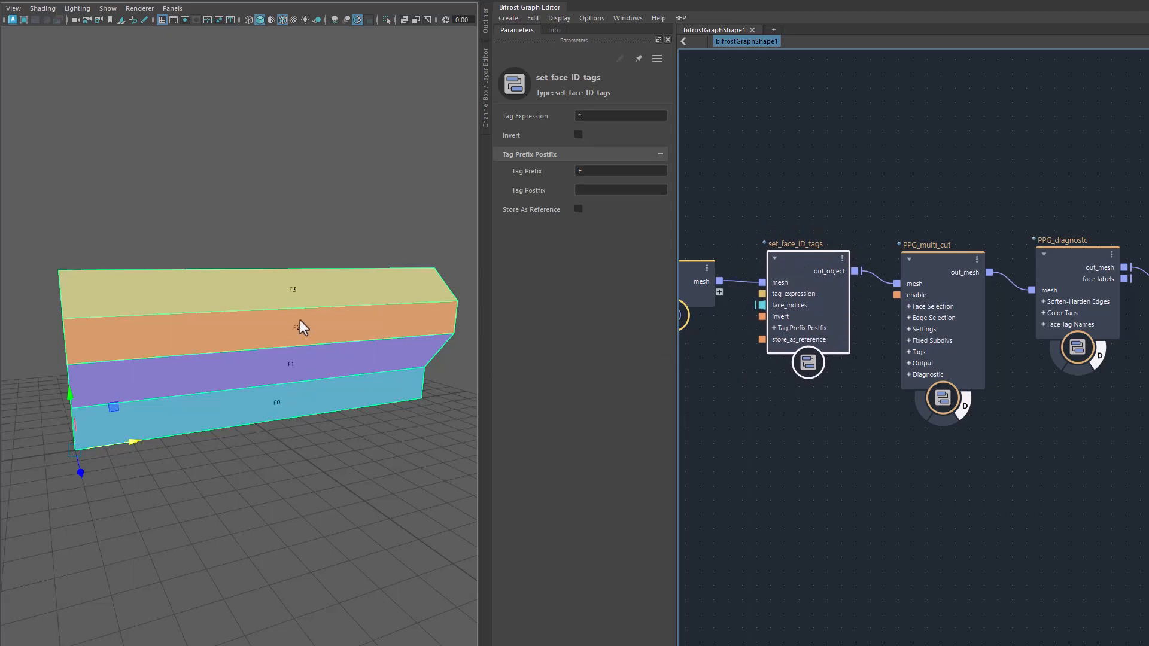
{"action": "double_click", "coordinate": [595, 172]}
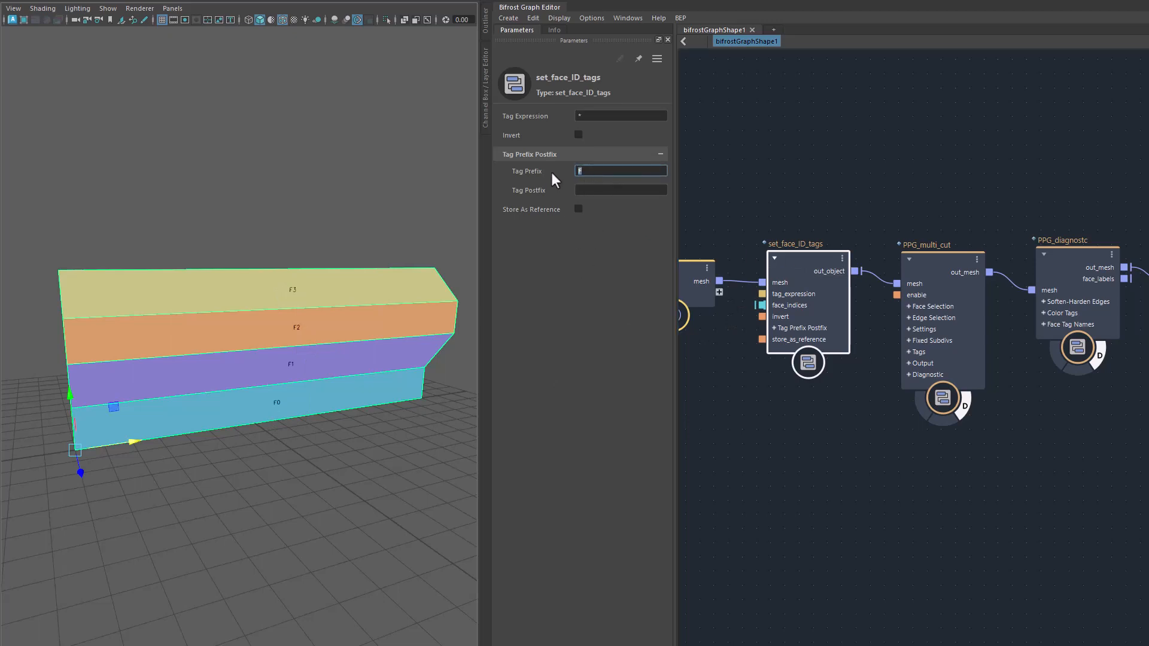
{"action": "key", "text": "Return"}
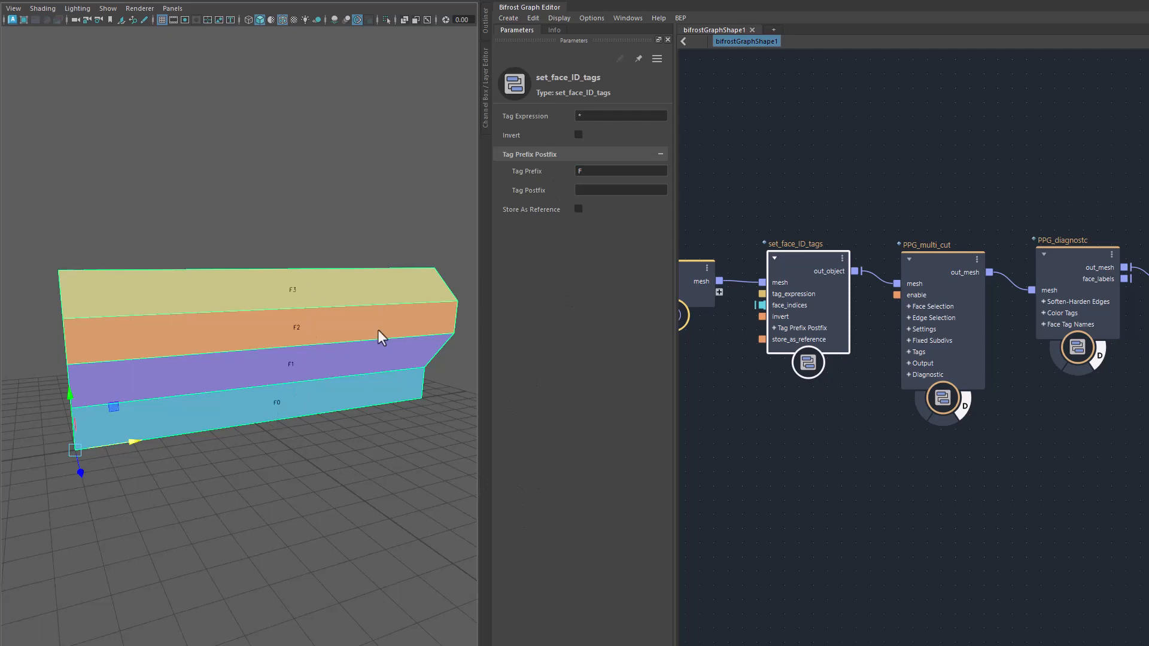
Step: Enable the PPG_multi_cut node so all four face strips are cut into inner and outer segments
{"action": "middle_click_drag", "start_coordinate": [281, 494], "coordinate": [263, 491], "text": "alt"}
{"action": "mouse_move", "coordinate": [263, 492]}
{"action": "left_mouse_down", "text": "alt"}
{"action": "mouse_move", "coordinate": [283, 487]}
{"action": "mouse_move", "coordinate": [274, 487]}
{"action": "left_mouse_up", "text": "alt"}
{"action": "middle_click_drag", "start_coordinate": [274, 487], "coordinate": [279, 479], "text": "alt"}
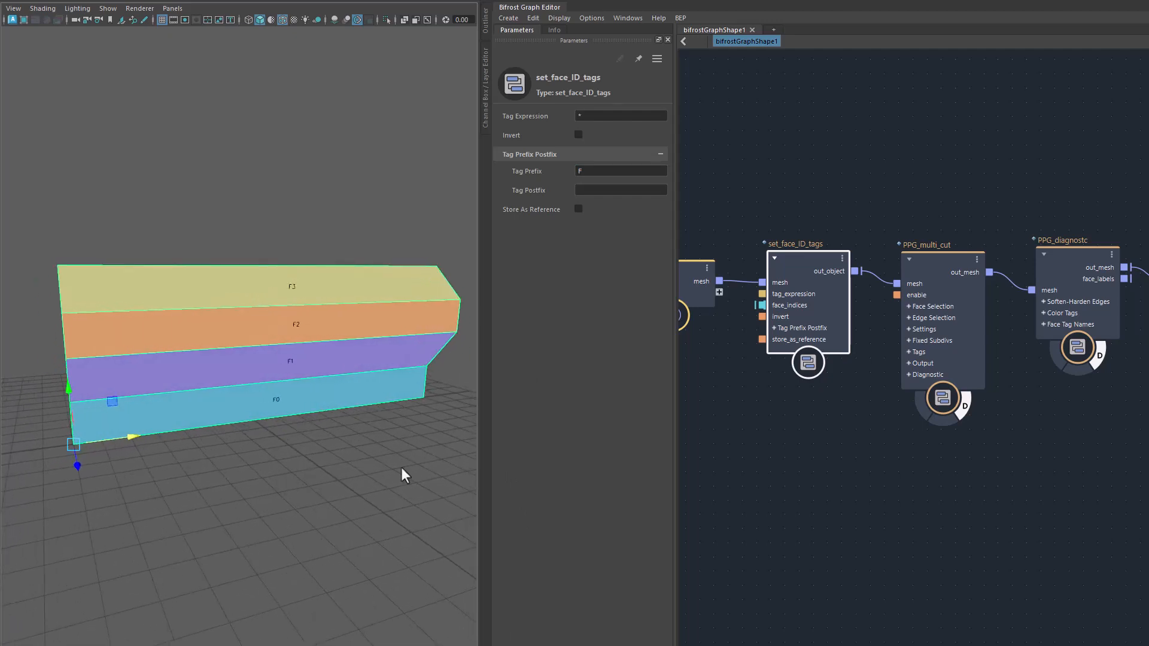
{"action": "left_click_drag", "start_coordinate": [361, 521], "coordinate": [353, 515], "text": "alt"}
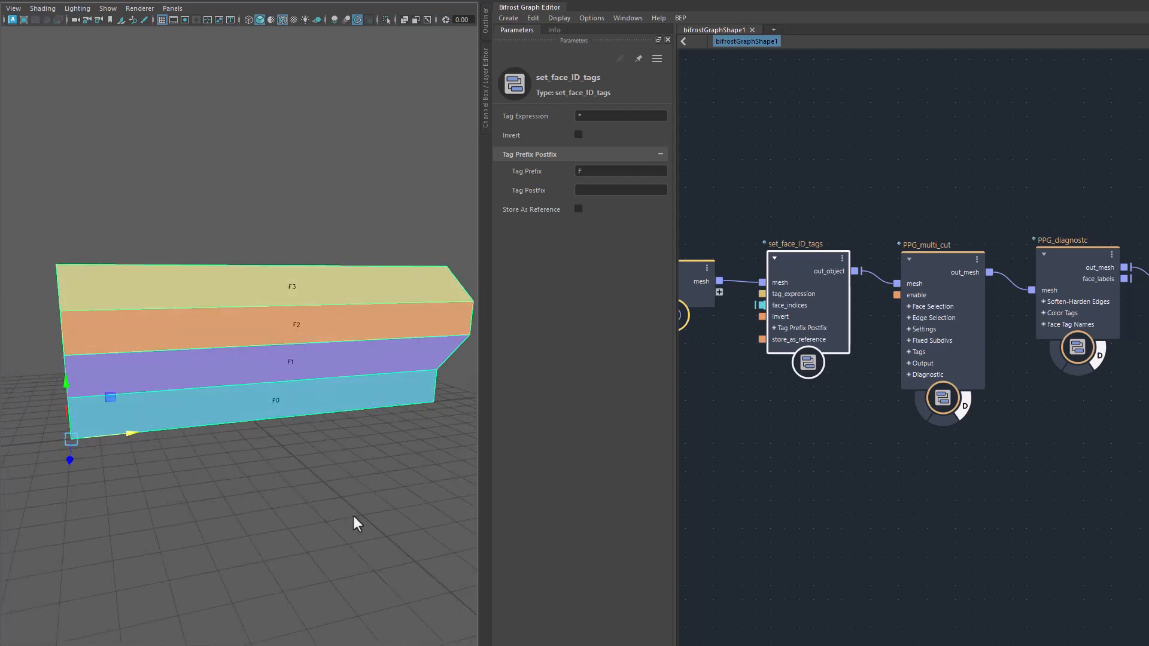
{"action": "left_click", "coordinate": [940, 258]}
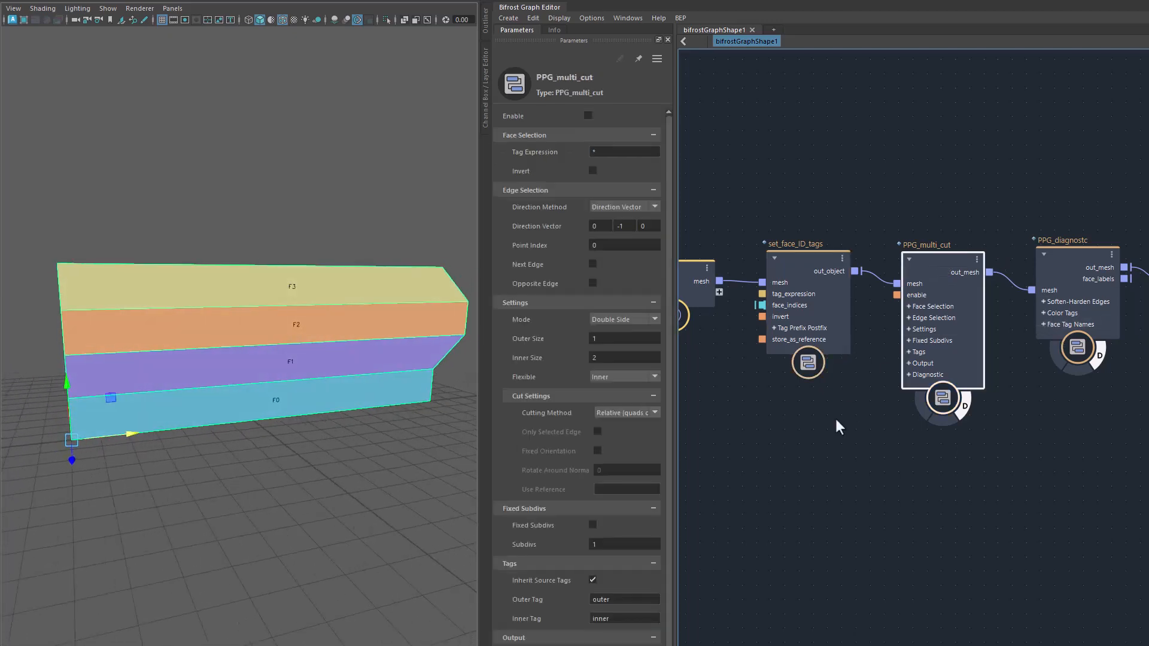
{"action": "left_click", "coordinate": [587, 115]}
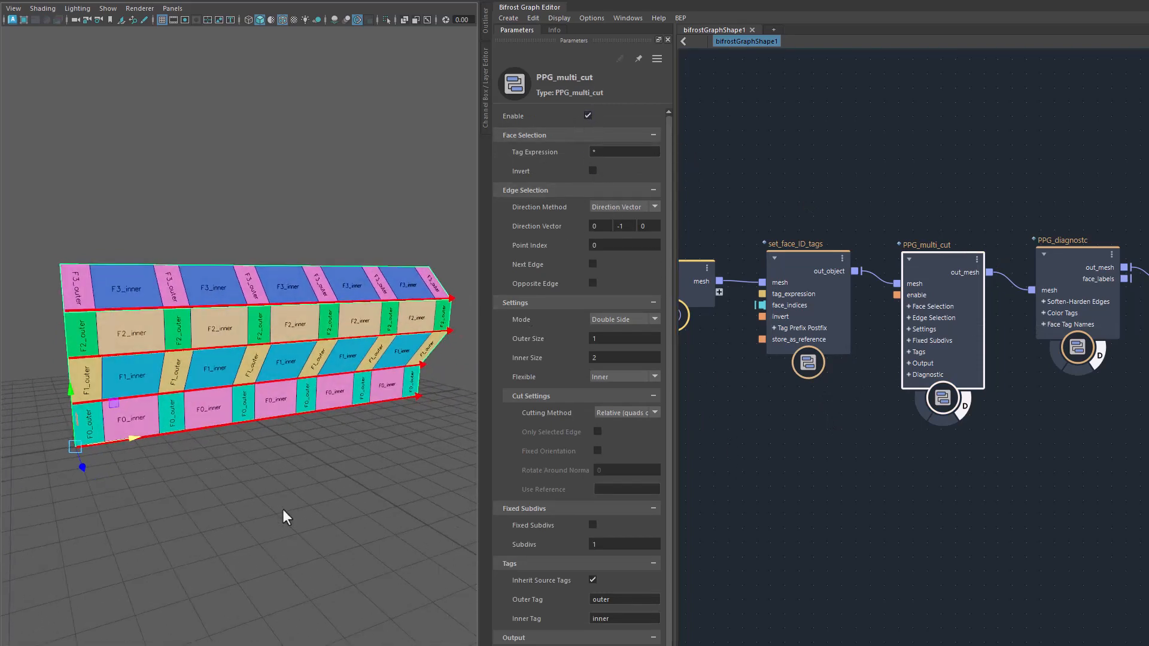
{"action": "left_click_drag", "start_coordinate": [333, 497], "coordinate": [334, 429], "text": "alt"}
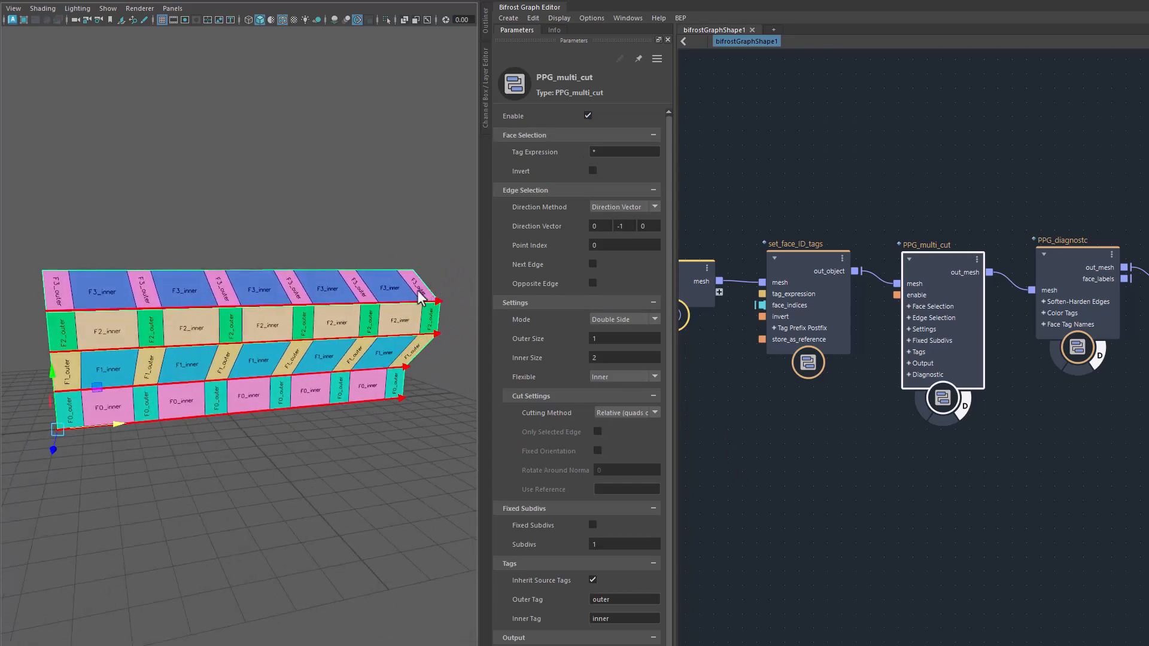
{"action": "left_click_drag", "start_coordinate": [357, 446], "coordinate": [397, 469], "text": "alt"}
Step: Select the end edge of the F2 strip and slide it inward along the strip's length, well short of the F0 end
{"action": "left_click", "coordinate": [440, 378]}
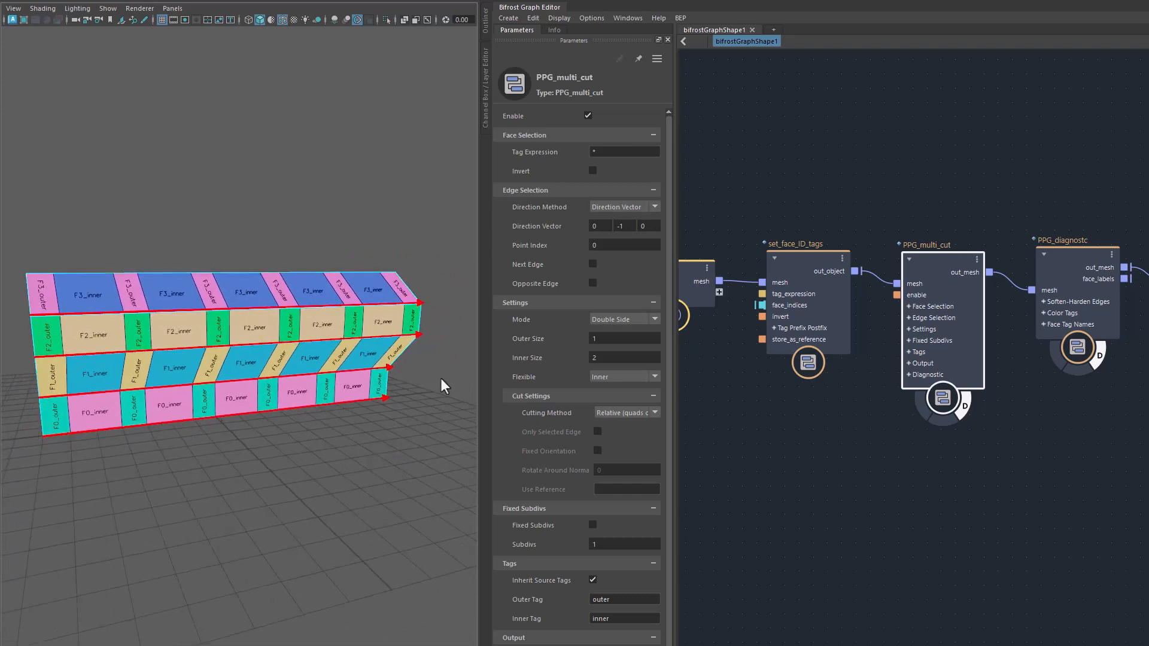
{"action": "left_click", "coordinate": [421, 322]}
{"action": "middle_click_drag", "start_coordinate": [413, 475], "coordinate": [291, 495]}
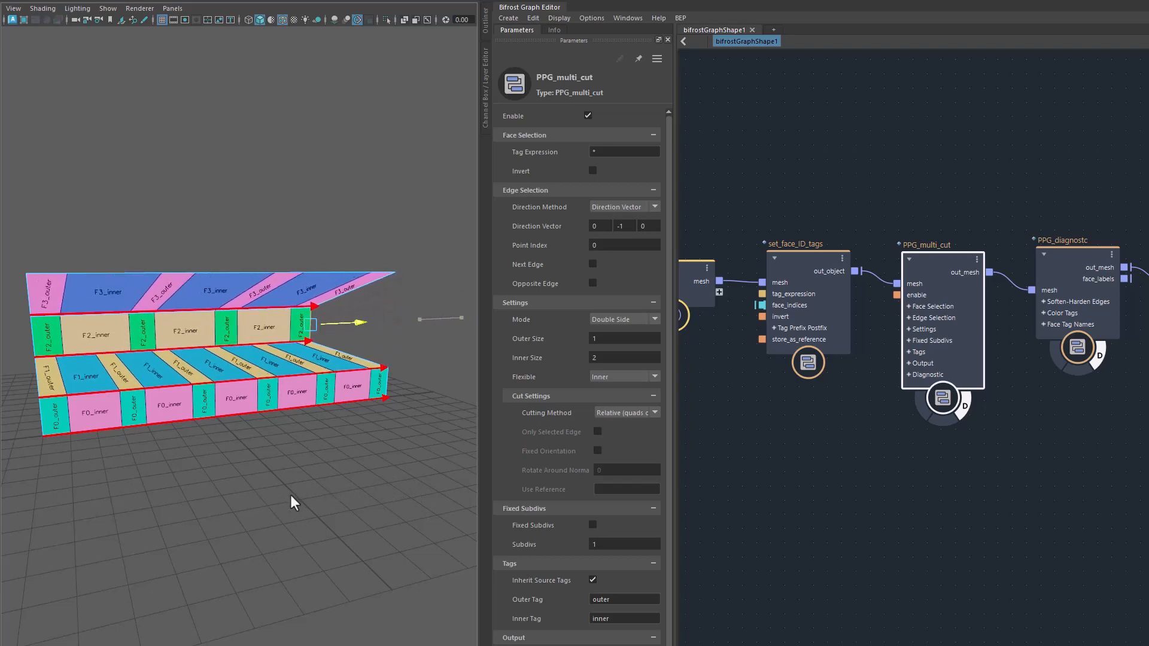
{"action": "left_click_drag", "start_coordinate": [176, 495], "coordinate": [214, 505], "text": "alt"}
{"action": "right_click_drag", "start_coordinate": [215, 505], "coordinate": [255, 498], "text": "alt"}
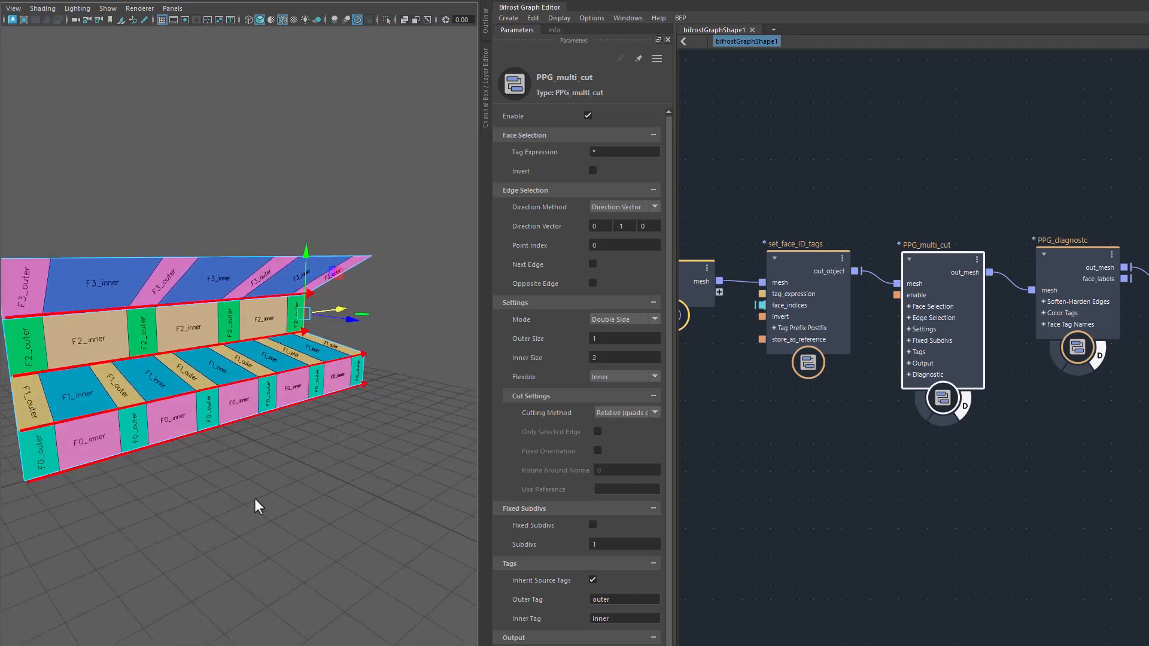
{"action": "middle_click_drag", "start_coordinate": [255, 500], "coordinate": [287, 482], "text": "alt"}
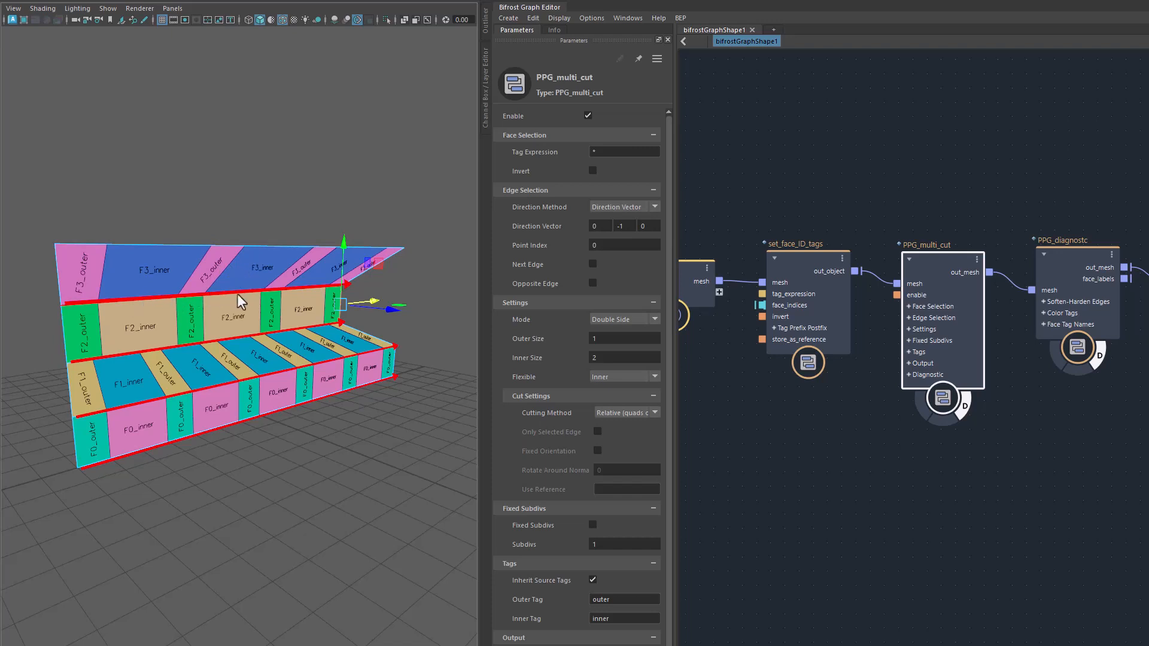
{"action": "middle_click_drag", "start_coordinate": [360, 519], "coordinate": [310, 508], "text": "alt"}
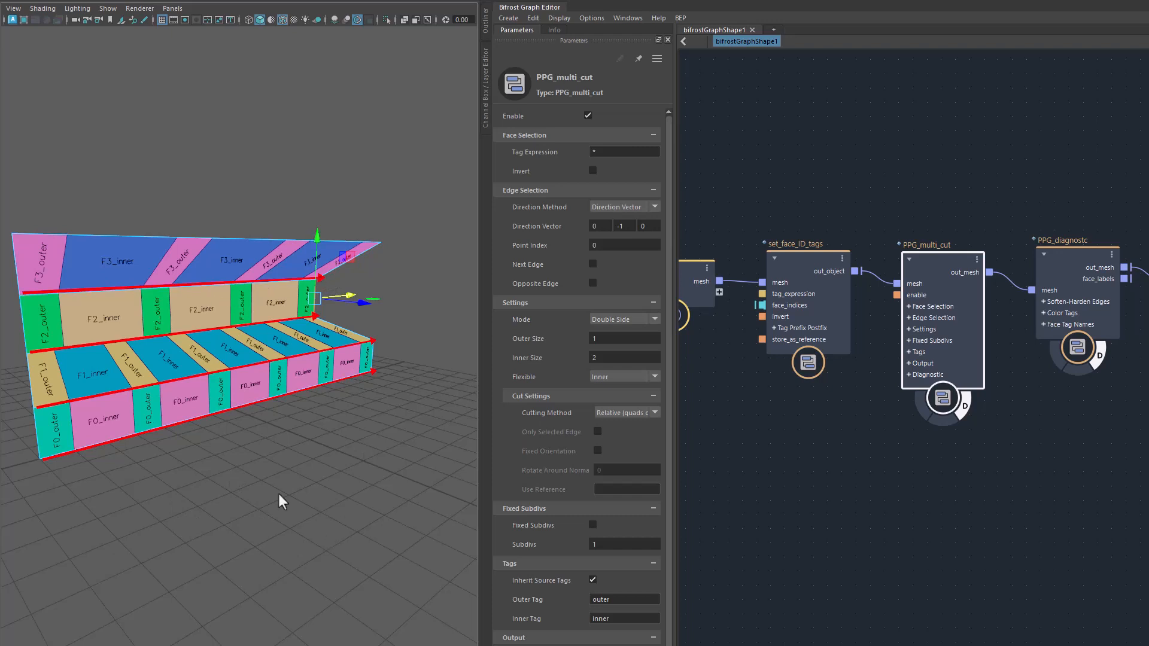
Step: Move the F2 end edge back outward until it extends slightly past the end of the F0 strip
{"action": "middle_click_drag", "start_coordinate": [164, 515], "coordinate": [253, 519]}
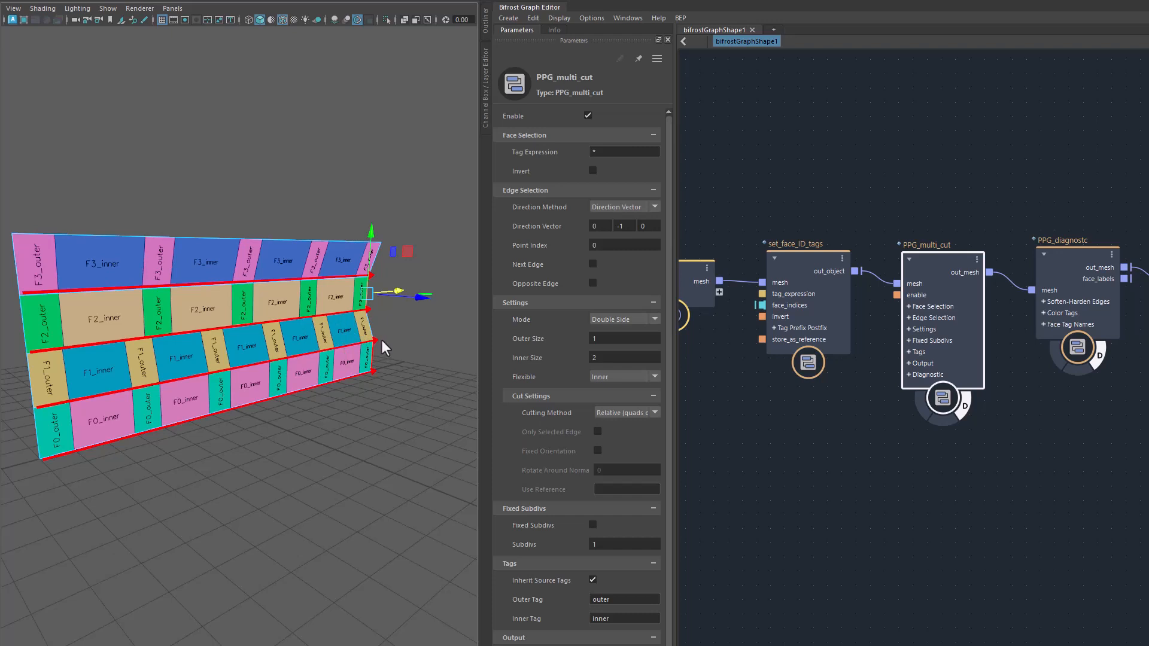
{"action": "middle_click_drag", "start_coordinate": [238, 518], "coordinate": [293, 473]}
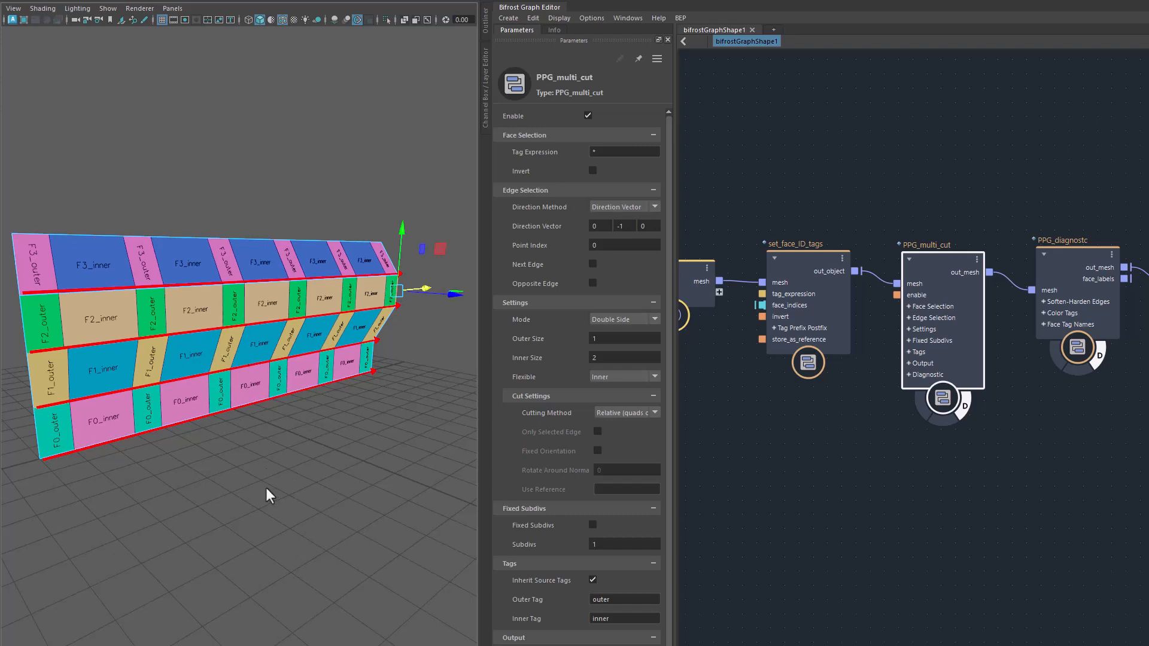
{"action": "left_click_drag", "start_coordinate": [265, 487], "coordinate": [344, 483], "text": "alt"}
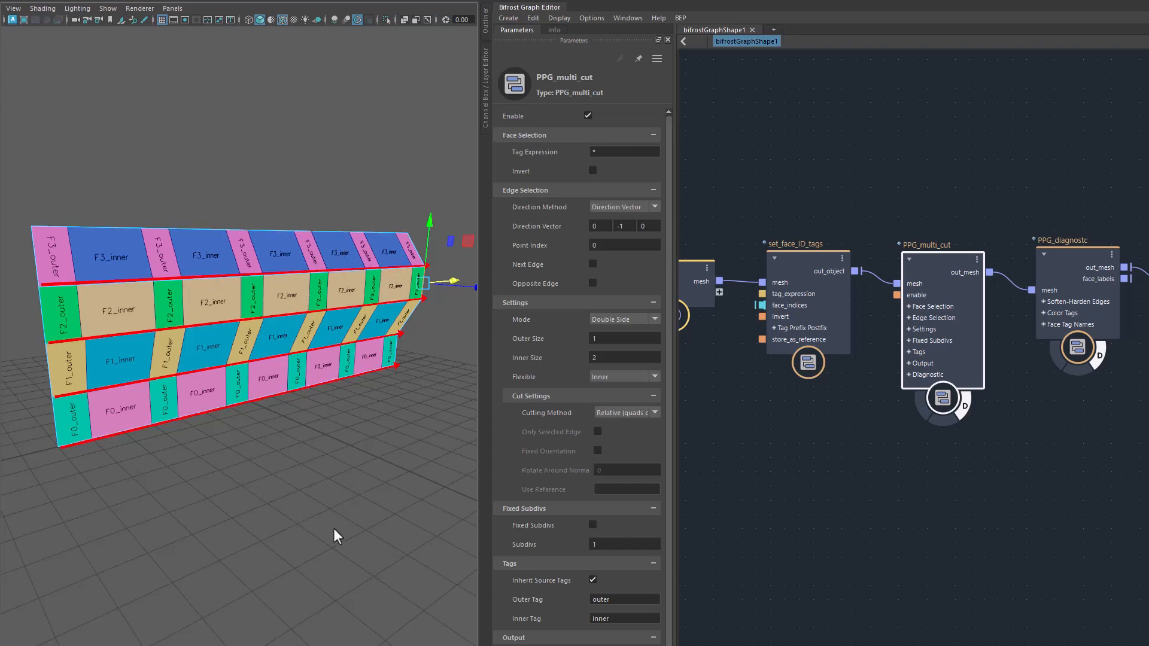
{"action": "left_click_drag", "start_coordinate": [333, 530], "coordinate": [351, 437], "text": "alt"}
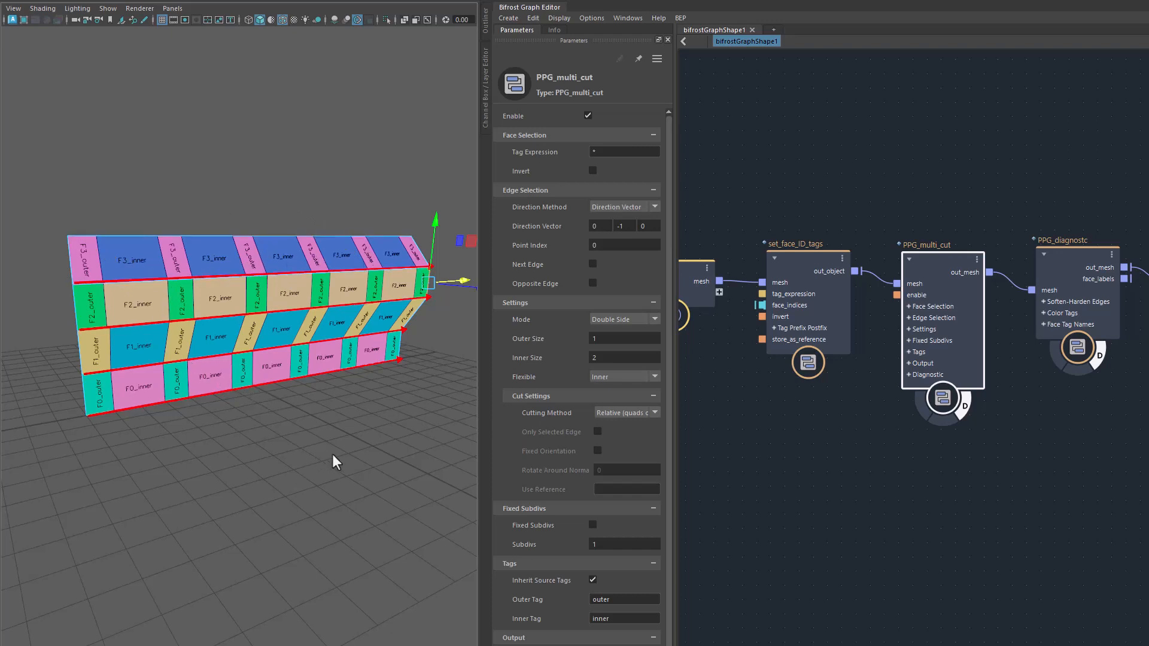
{"action": "left_click_drag", "start_coordinate": [333, 455], "coordinate": [281, 413], "text": "alt"}
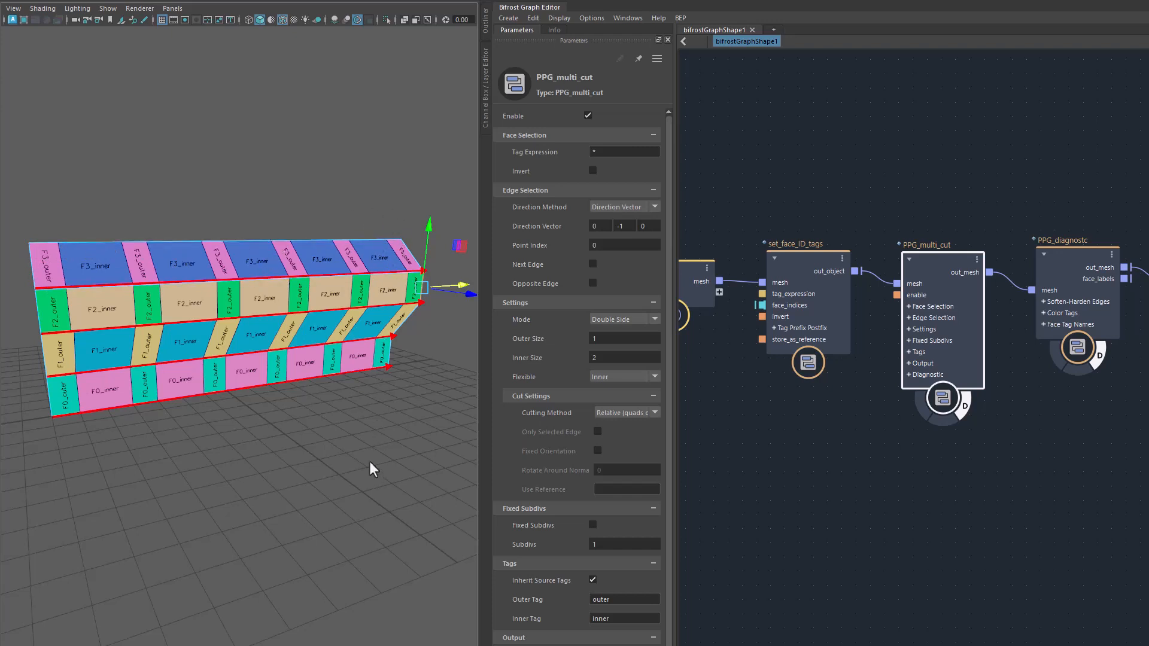
{"action": "left_click_drag", "start_coordinate": [304, 450], "coordinate": [321, 439], "text": "alt"}
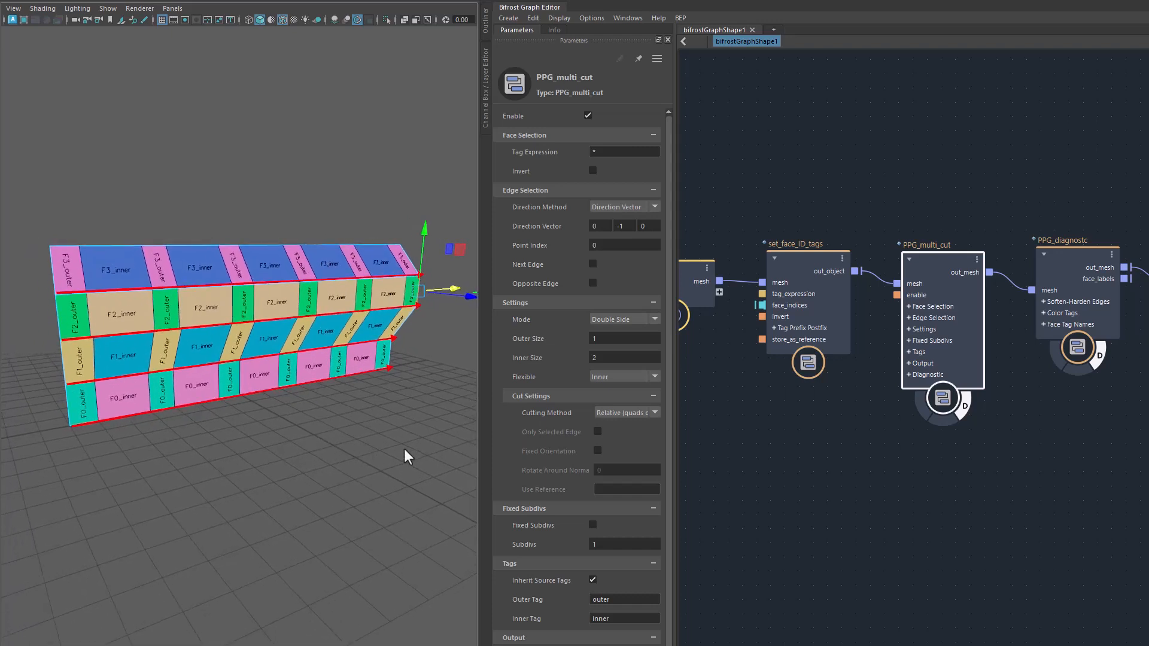
Step: Widen the viewport and set the PPG_multi_cut node's Cutting Method to Projection
{"action": "left_click_drag", "start_coordinate": [478, 496], "coordinate": [686, 511]}
{"action": "left_click_drag", "start_coordinate": [502, 482], "coordinate": [508, 482], "text": "alt"}
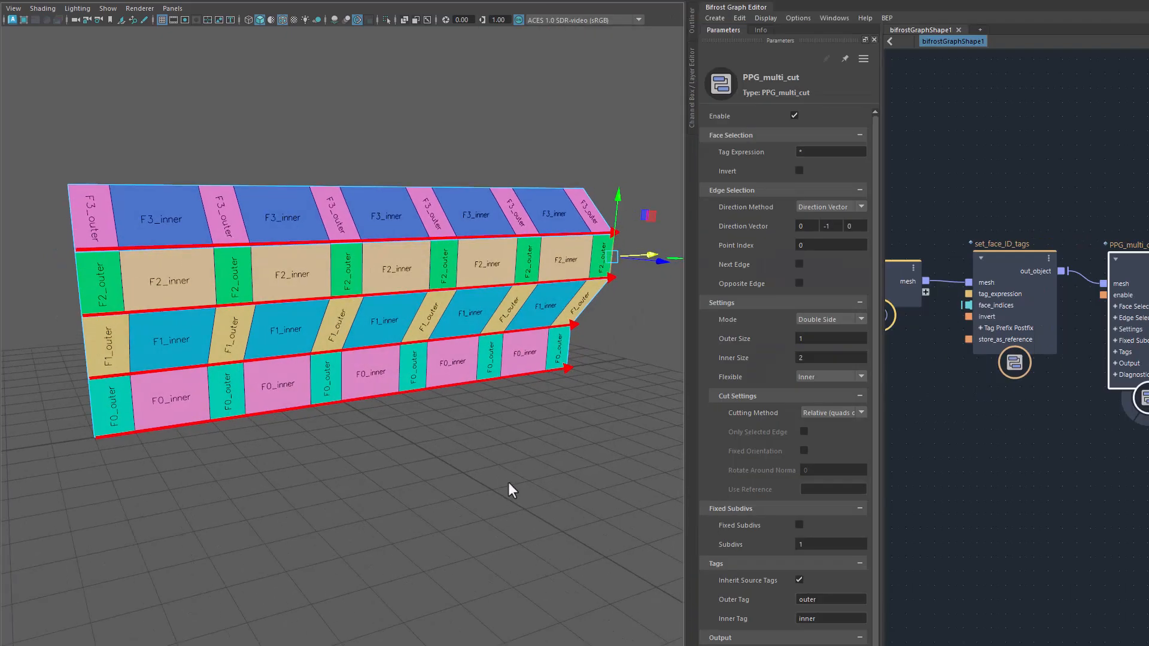
{"action": "left_click", "coordinate": [826, 413]}
{"action": "left_click", "coordinate": [831, 431]}
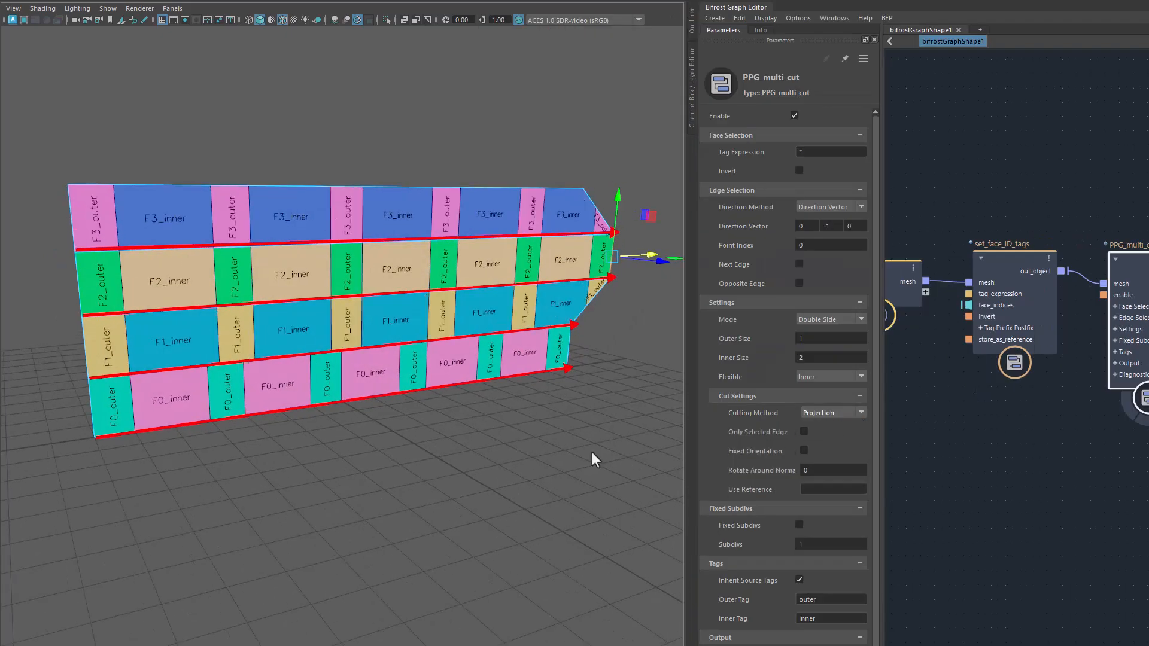
{"action": "left_click_drag", "start_coordinate": [545, 467], "coordinate": [477, 450], "text": "alt"}
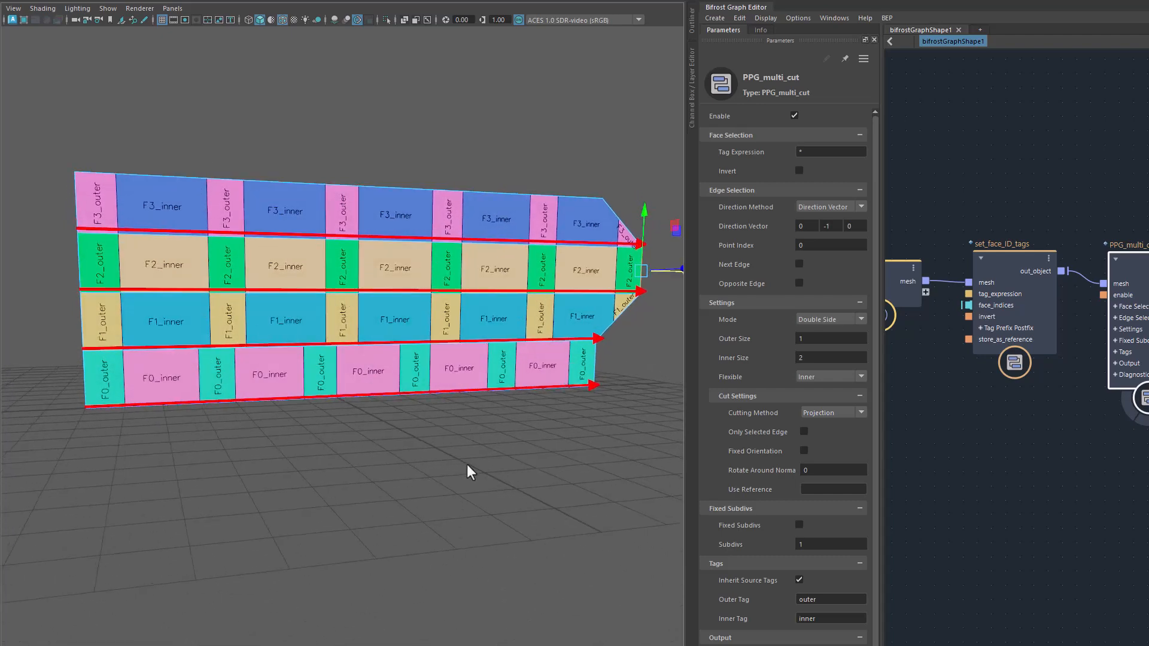
{"action": "left_click_drag", "start_coordinate": [469, 469], "coordinate": [528, 462], "text": "alt"}
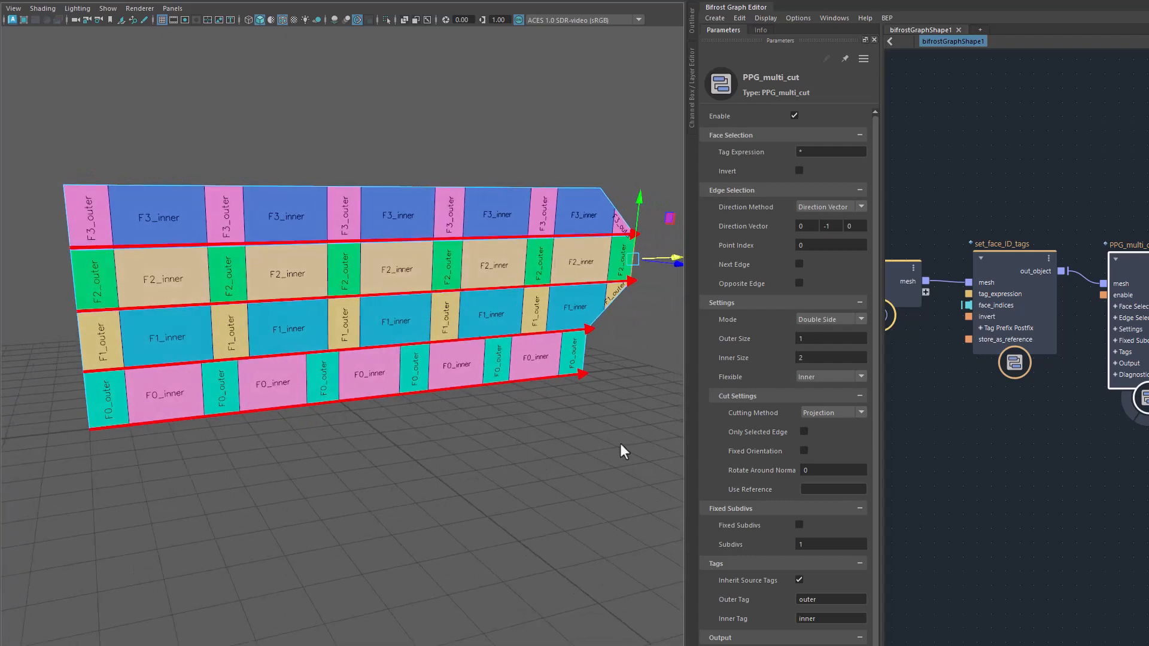
{"action": "left_click_drag", "start_coordinate": [620, 451], "coordinate": [567, 322], "text": "alt"}
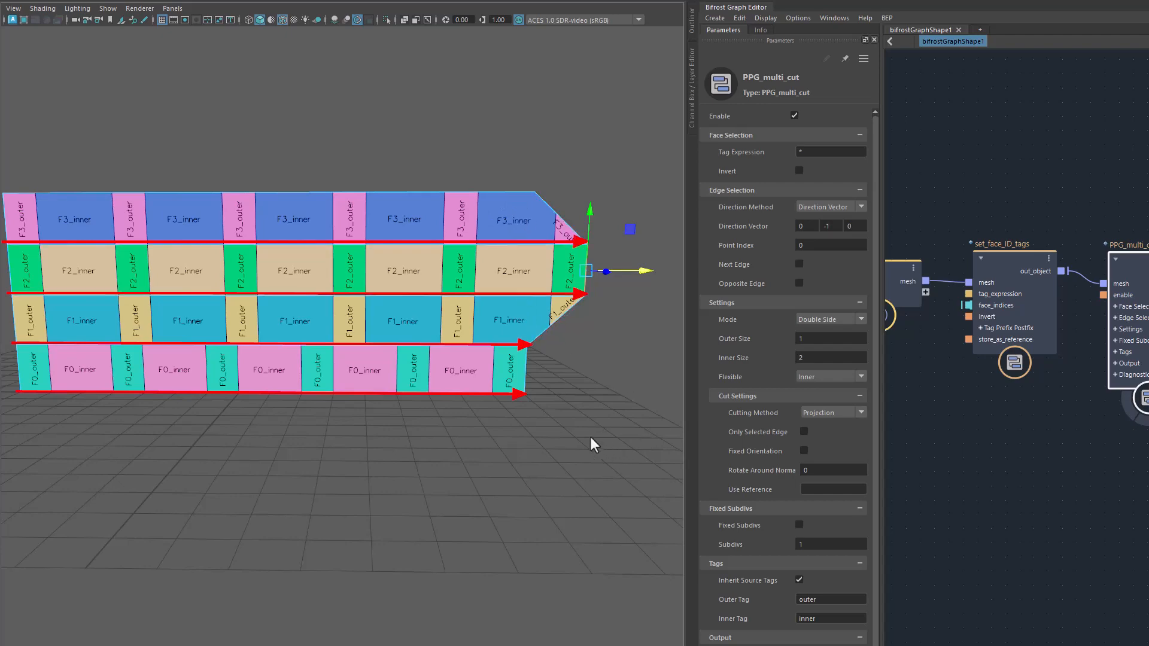
{"action": "left_click_drag", "start_coordinate": [592, 443], "coordinate": [492, 485], "text": "alt"}
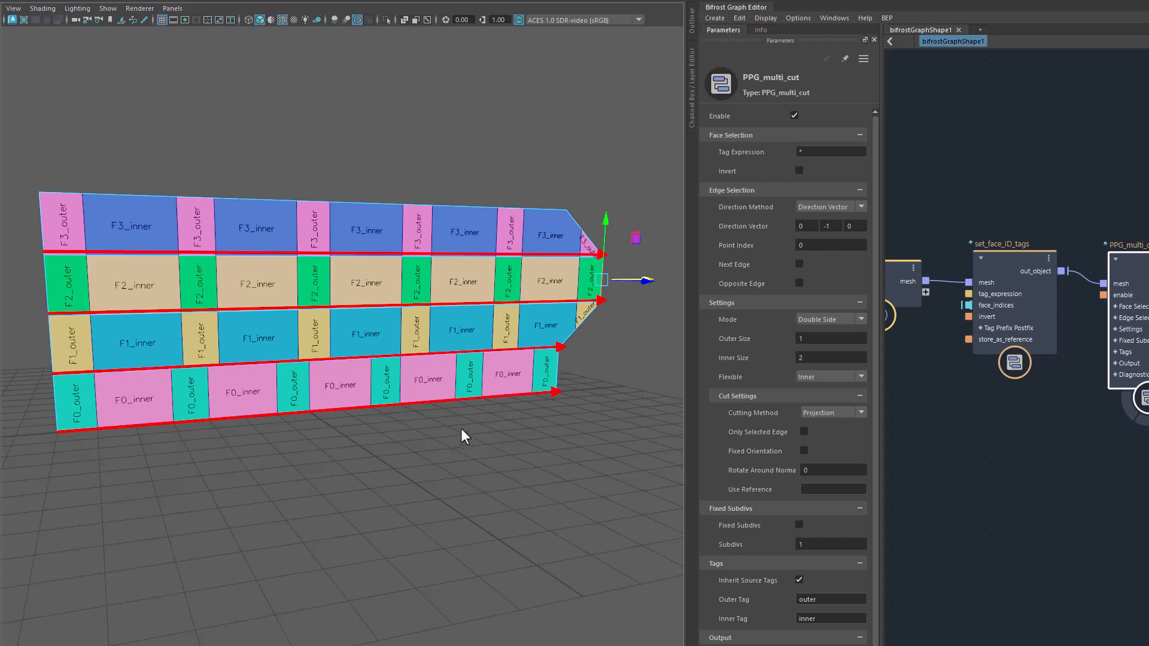
Step: Slide the F2 end edge in and out along the strip, leaving it well short of the F0 and F3 ends
{"action": "middle_click_drag", "start_coordinate": [627, 432], "coordinate": [433, 460]}
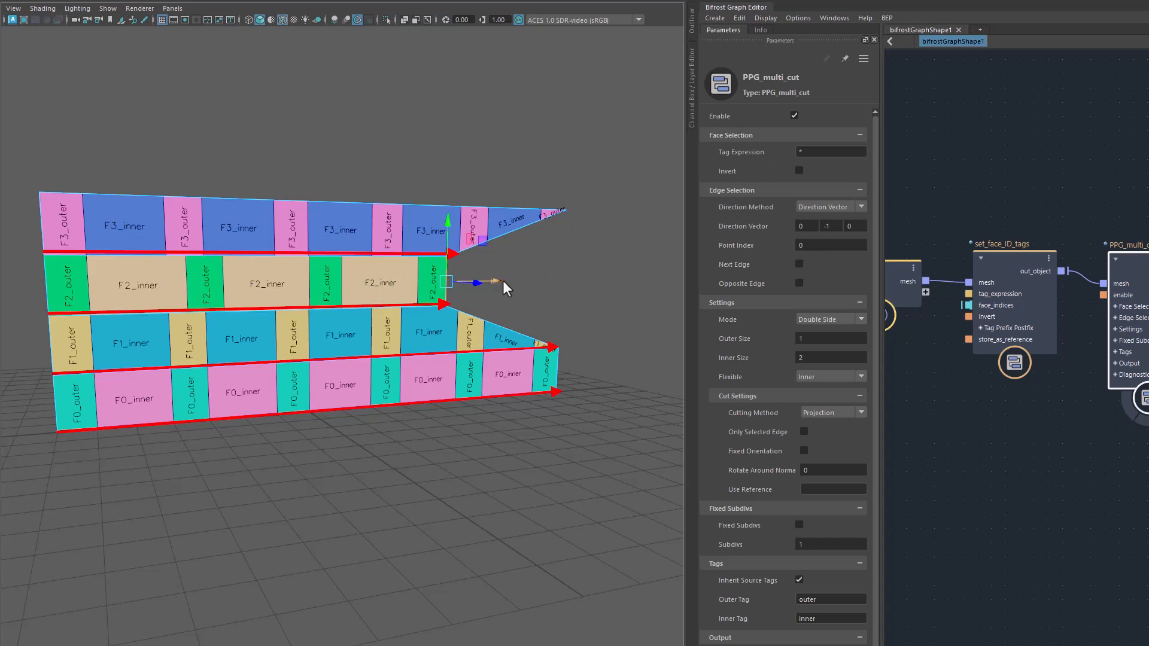
{"action": "left_click_drag", "start_coordinate": [503, 281], "coordinate": [636, 314]}
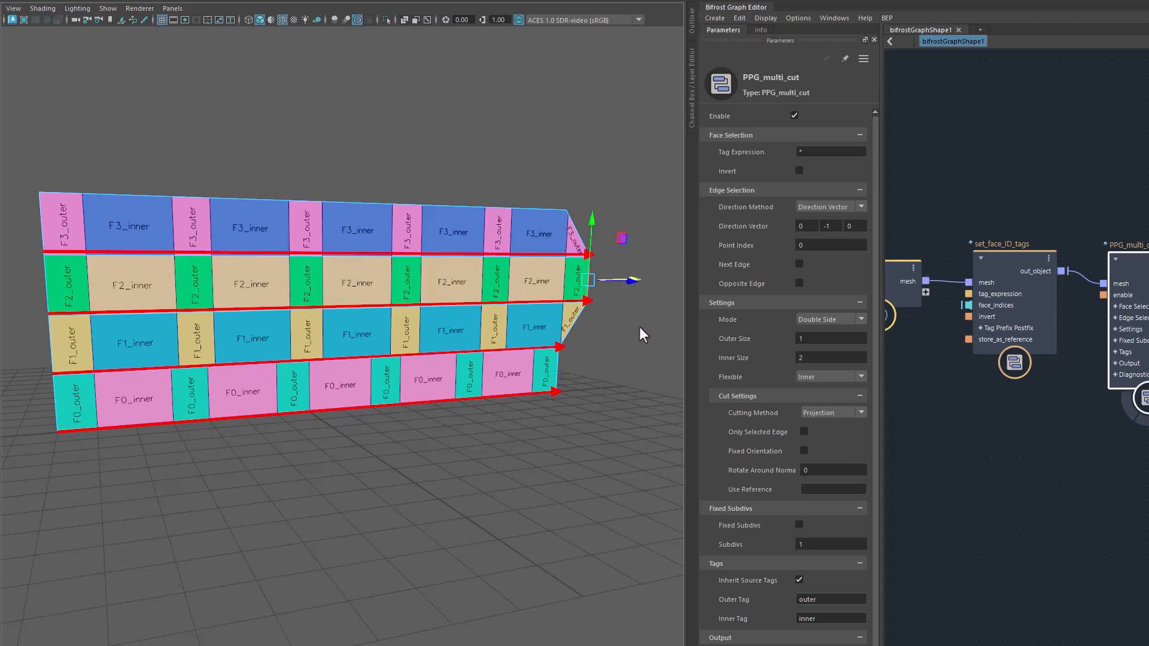
{"action": "middle_click_drag", "start_coordinate": [639, 326], "coordinate": [457, 375]}
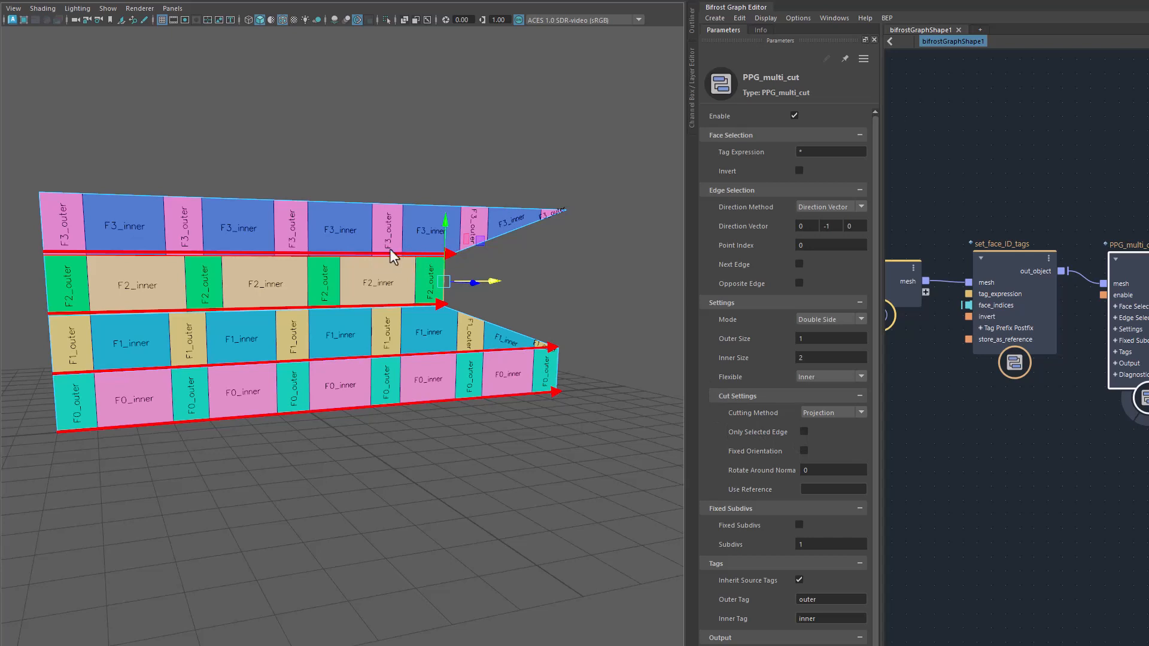
Step: Try the Only Selected Edge option while nudging the F2 end edge slightly inward, and turn it off, keeping Projection cutting
{"action": "left_click", "coordinate": [803, 433]}
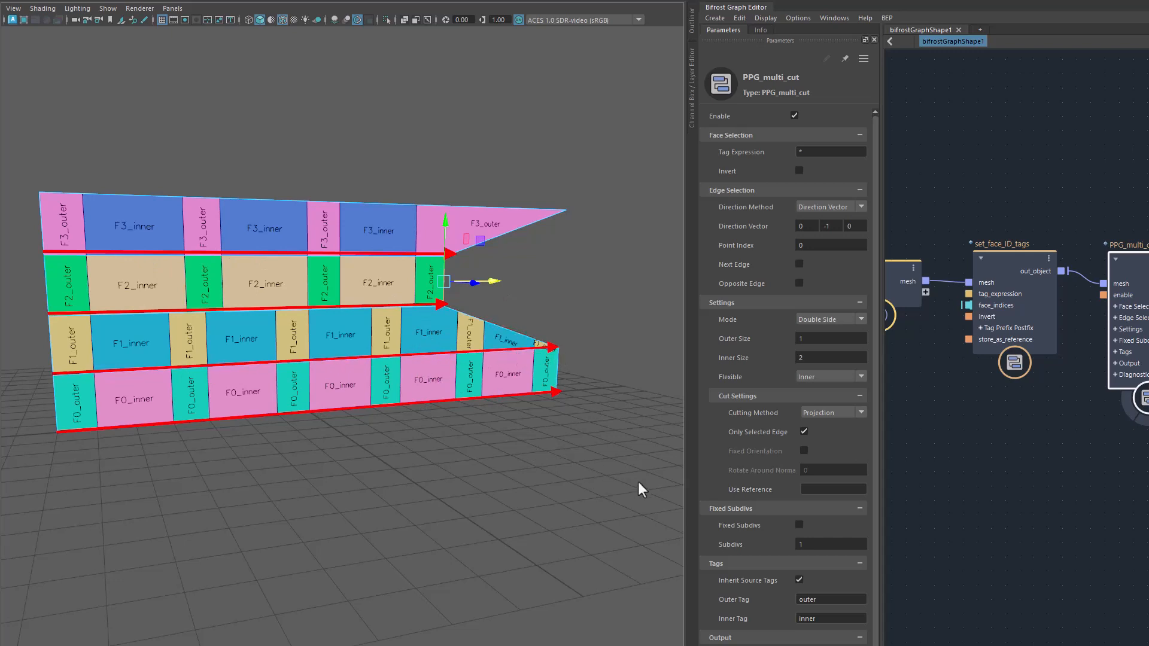
{"action": "mouse_move", "coordinate": [497, 282]}
{"action": "left_mouse_down"}
{"action": "mouse_move", "coordinate": [649, 286]}
{"action": "mouse_move", "coordinate": [477, 285]}
{"action": "left_mouse_up"}
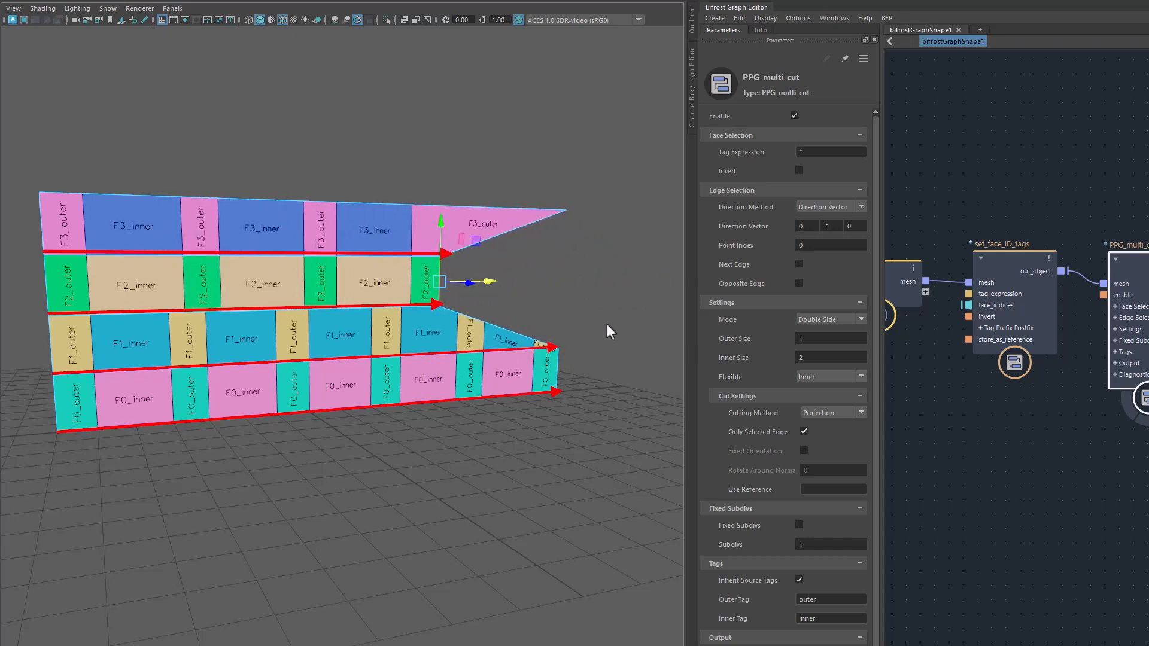
{"action": "left_click", "coordinate": [803, 432]}
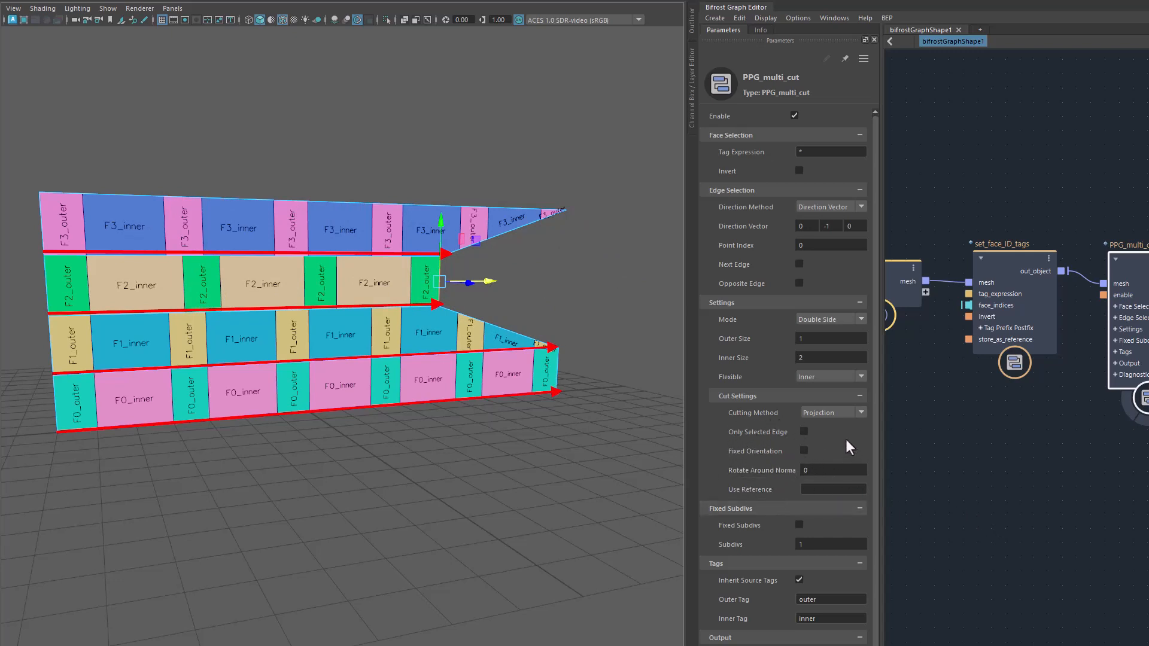
{"action": "left_click", "coordinate": [818, 415]}
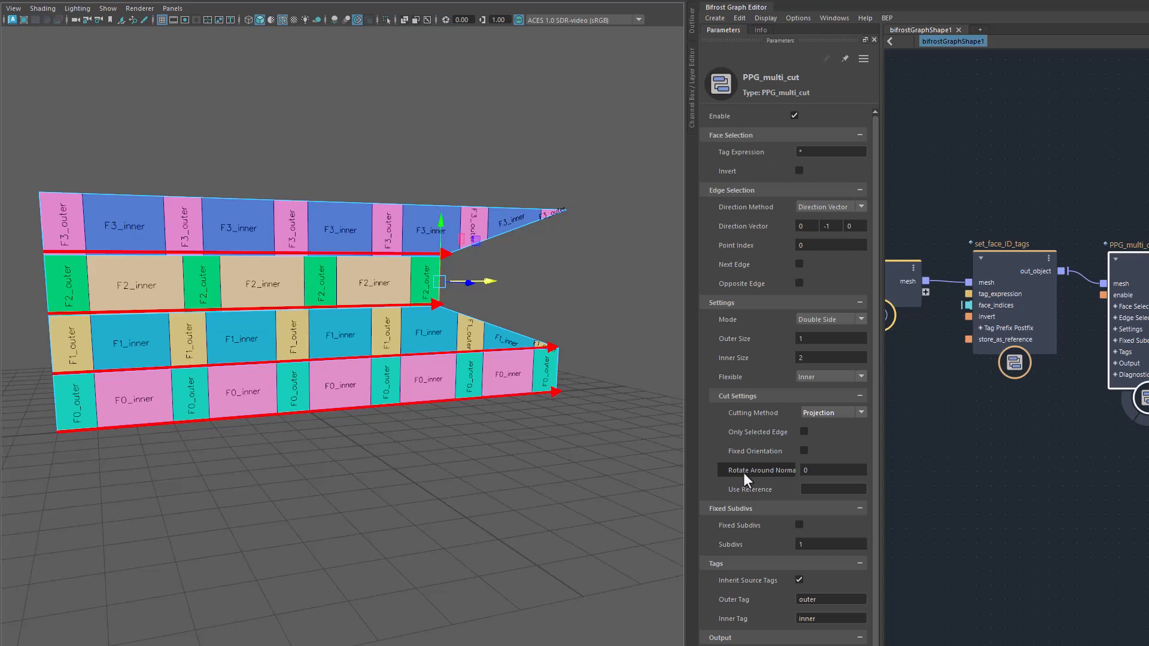
Step: Try a Rotate Around Normal value of 43.91, reset it to 0, and slide the F2 end edge outward toward the neighbouring strip ends
{"action": "left_click_drag", "start_coordinate": [743, 473], "coordinate": [933, 472]}
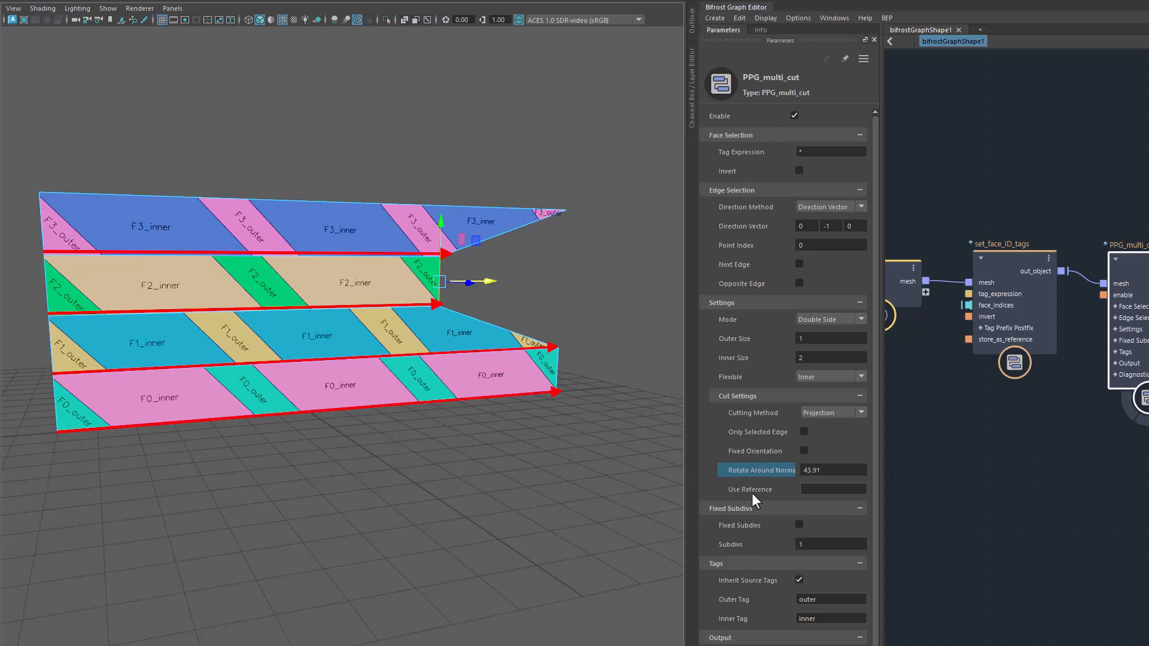
{"action": "left_click", "coordinate": [826, 470]}
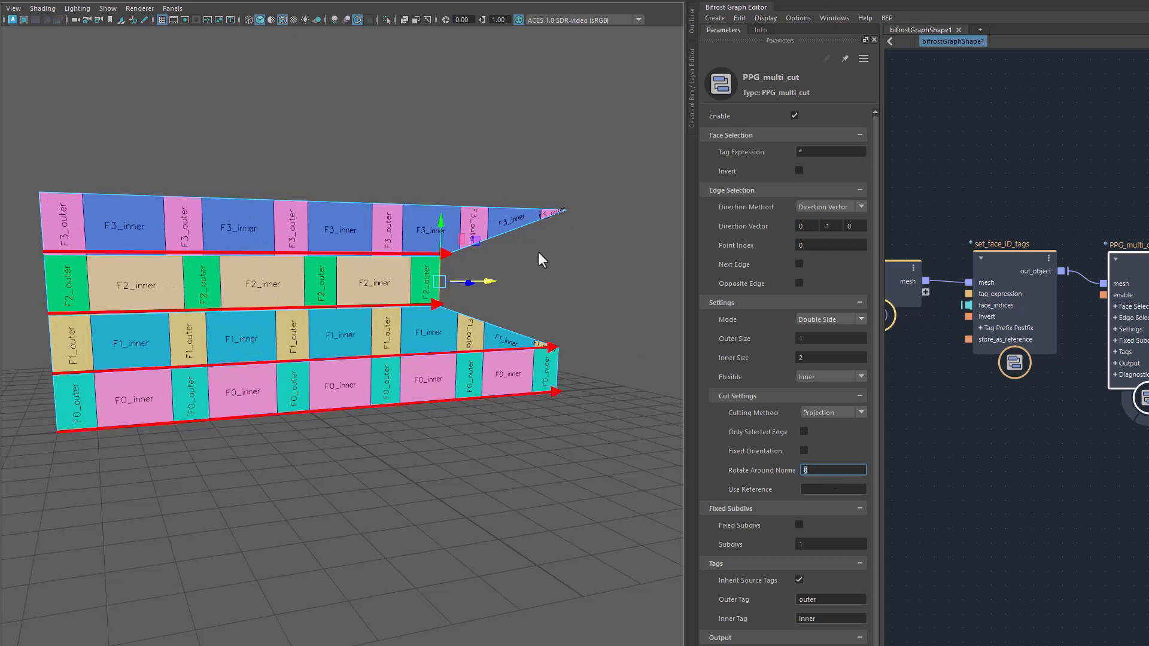
{"action": "left_click_drag", "start_coordinate": [487, 283], "coordinate": [518, 280]}
{"action": "left_click_drag", "start_coordinate": [559, 275], "coordinate": [559, 276]}
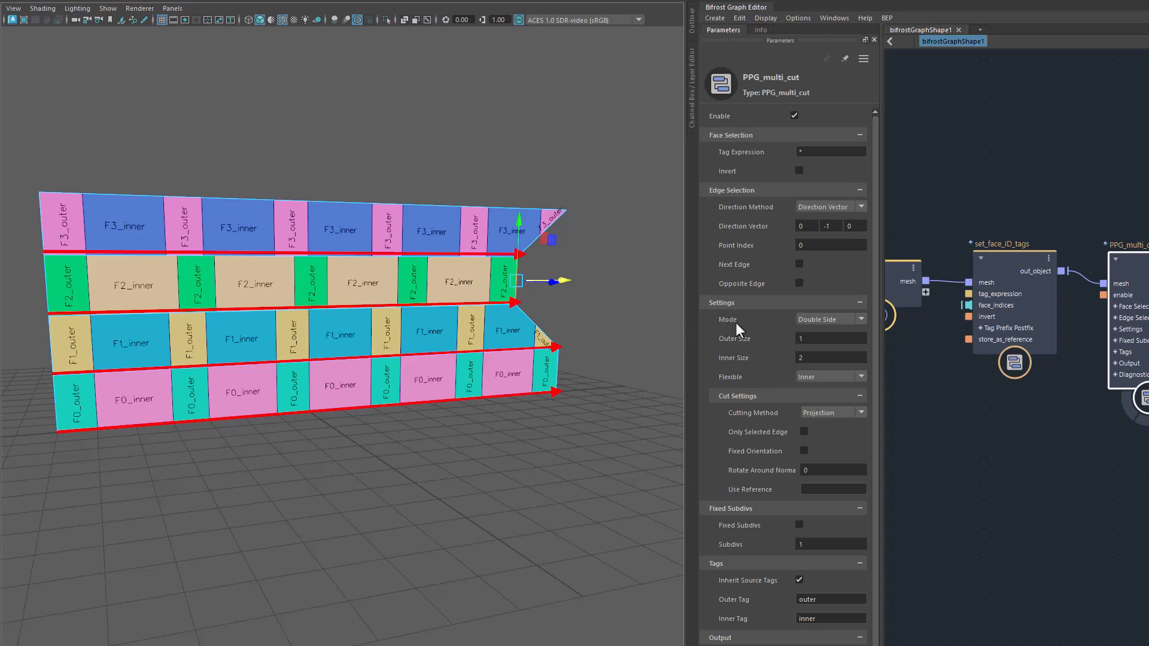
Step: Try the Half Side mode on the PPG_multi_cut node and return the Mode to Double Side
{"action": "left_click", "coordinate": [812, 322]}
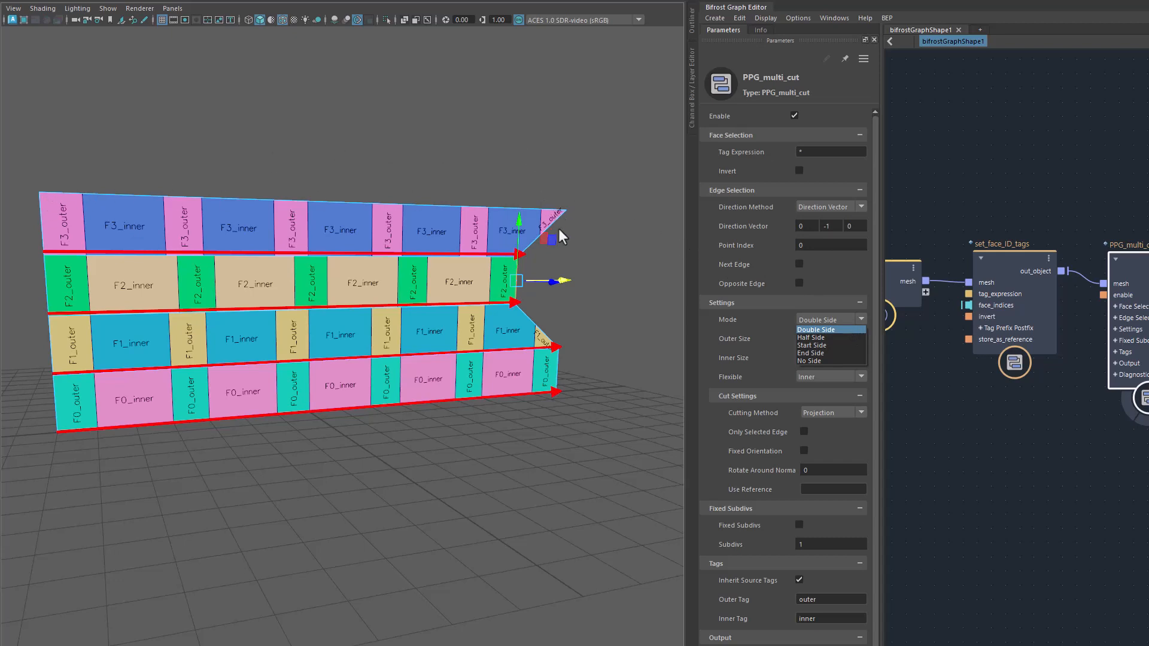
{"action": "left_click", "coordinate": [805, 339]}
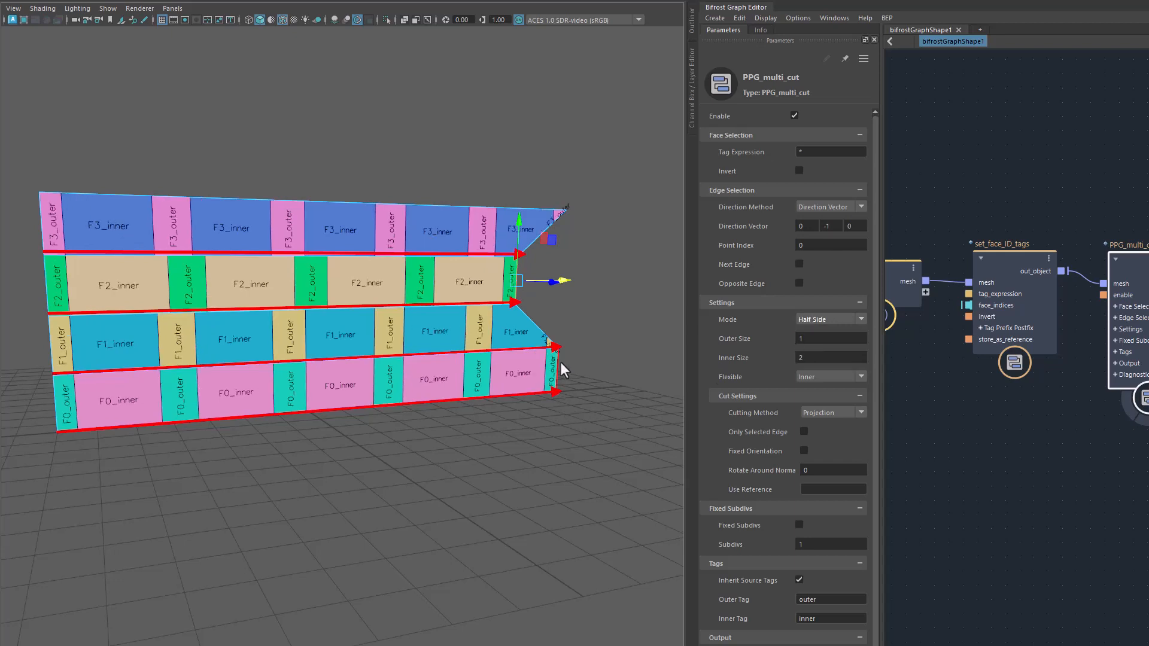
{"action": "left_click", "coordinate": [808, 321]}
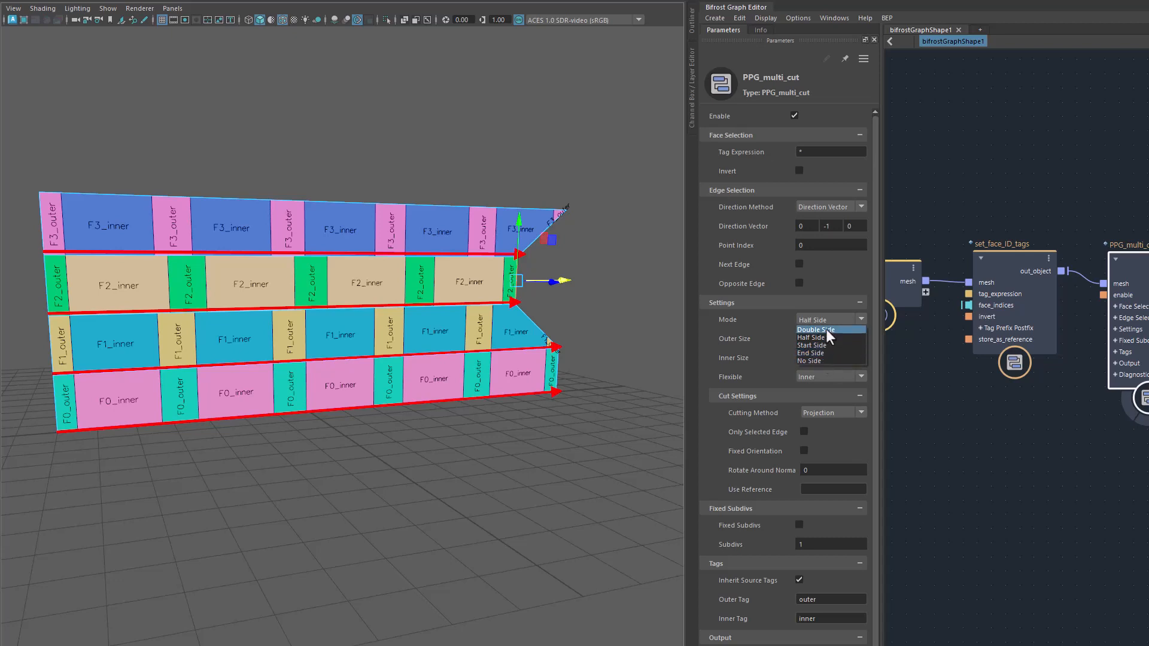
{"action": "left_click", "coordinate": [827, 330]}
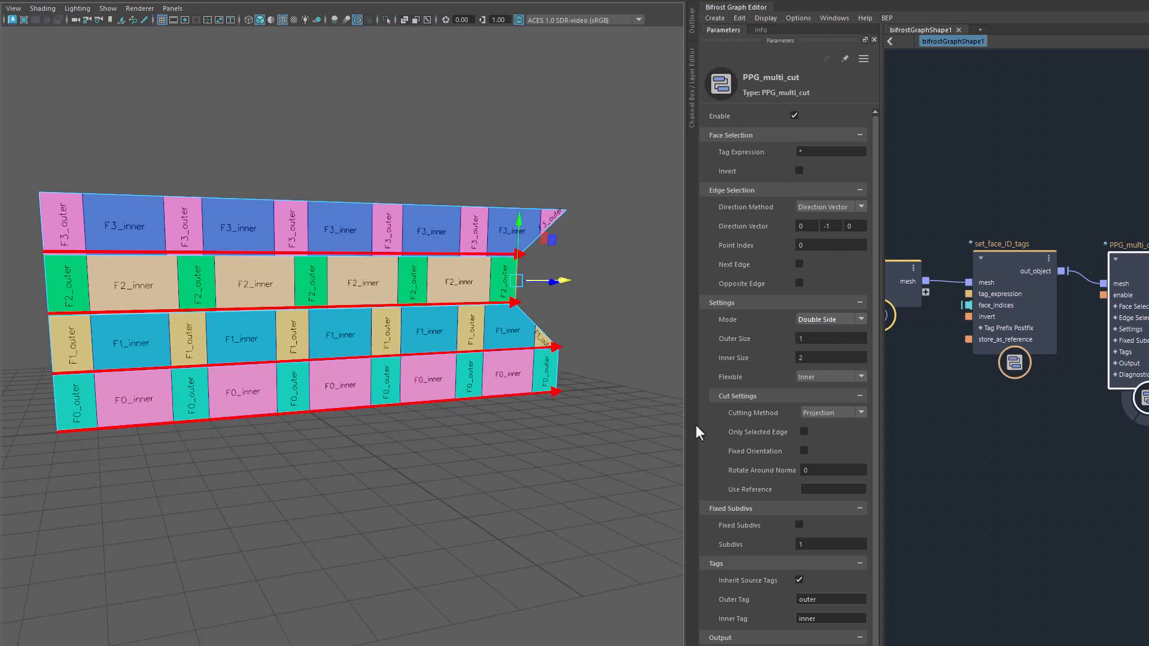
Step: Keep Flexible at Inner and slide the F2 end edge inward, well short of the other strips' ends
{"action": "left_click", "coordinate": [820, 377]}
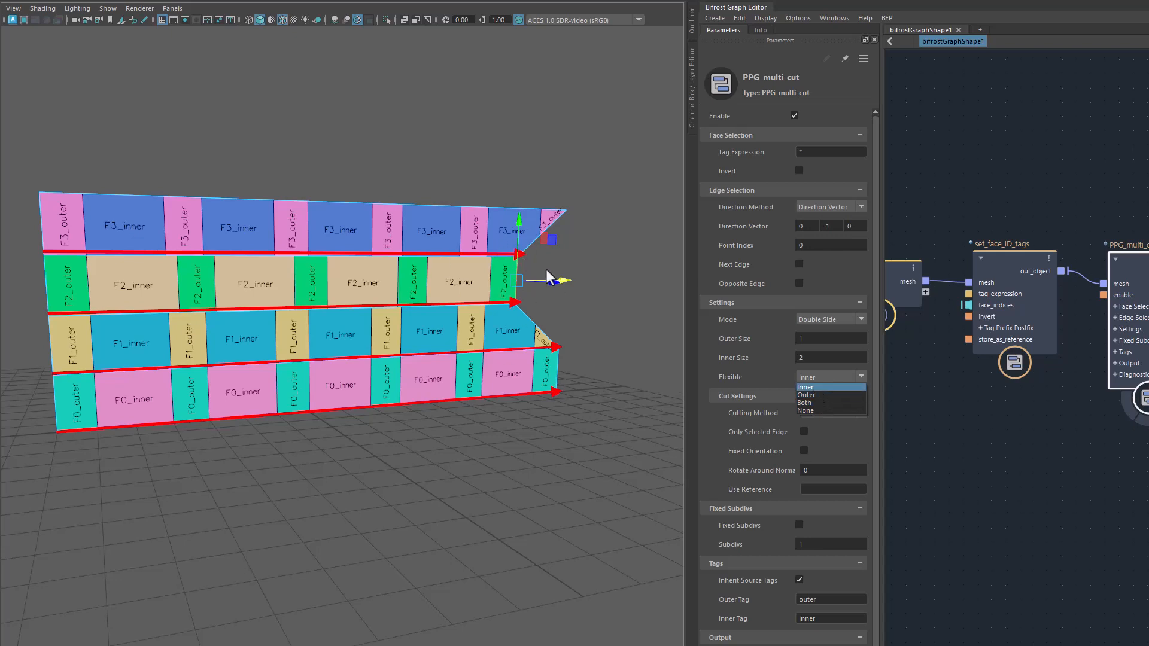
{"action": "left_click", "coordinate": [578, 477]}
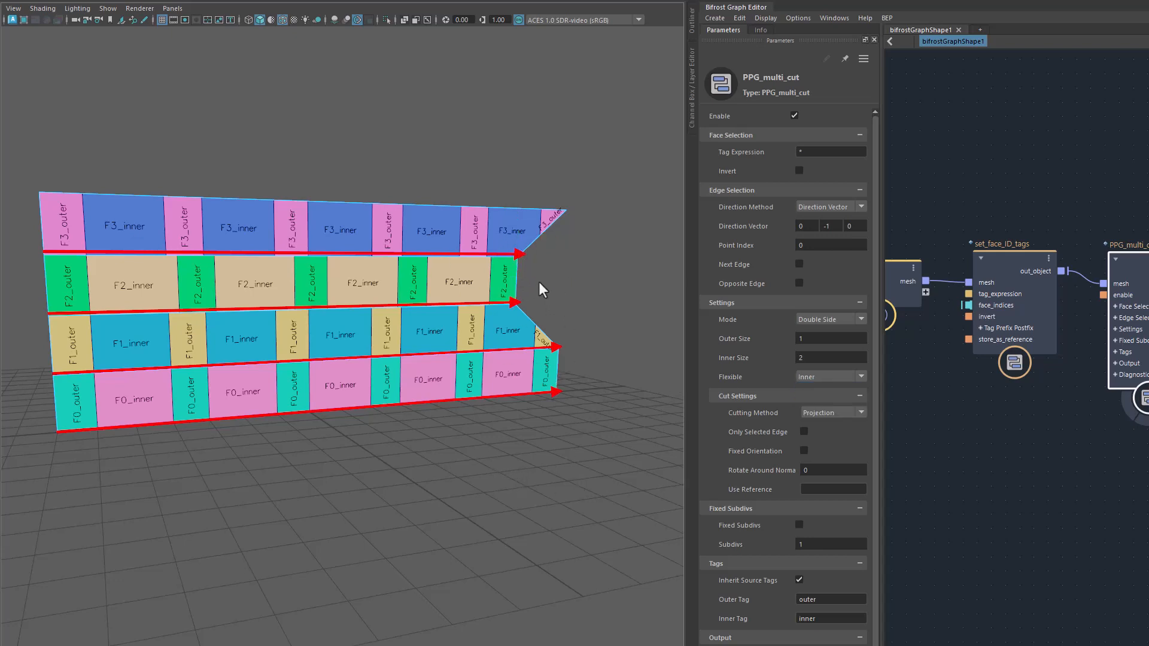
{"action": "left_click_drag", "start_coordinate": [569, 275], "coordinate": [273, 584]}
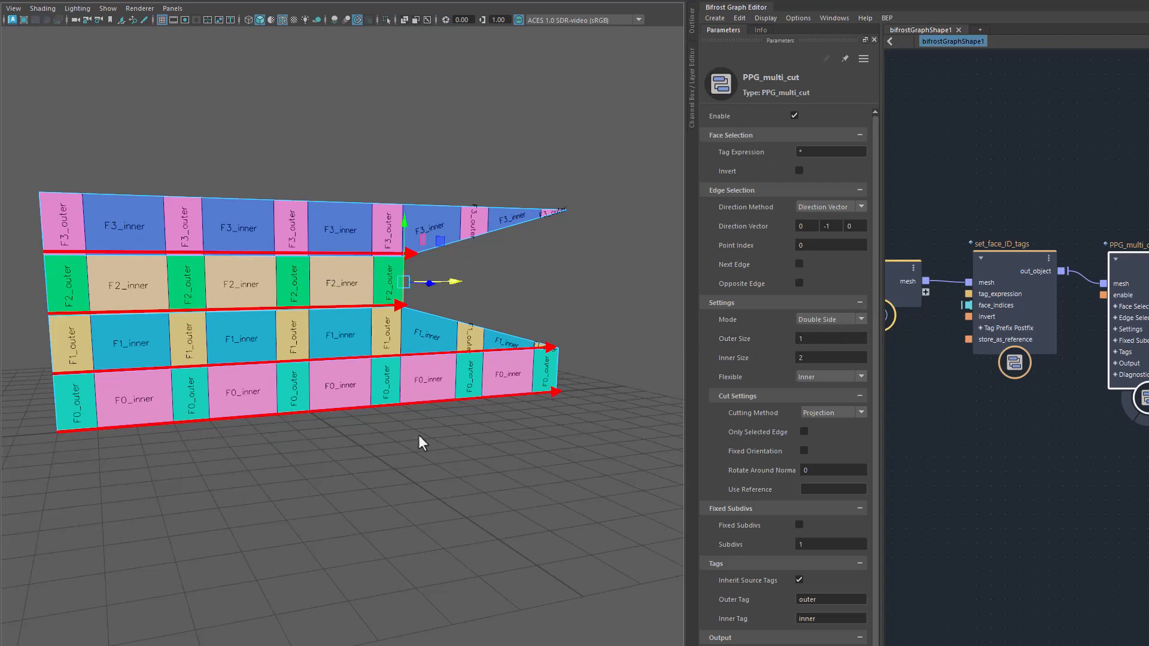
{"action": "left_click_drag", "start_coordinate": [412, 457], "coordinate": [262, 487], "text": "alt"}
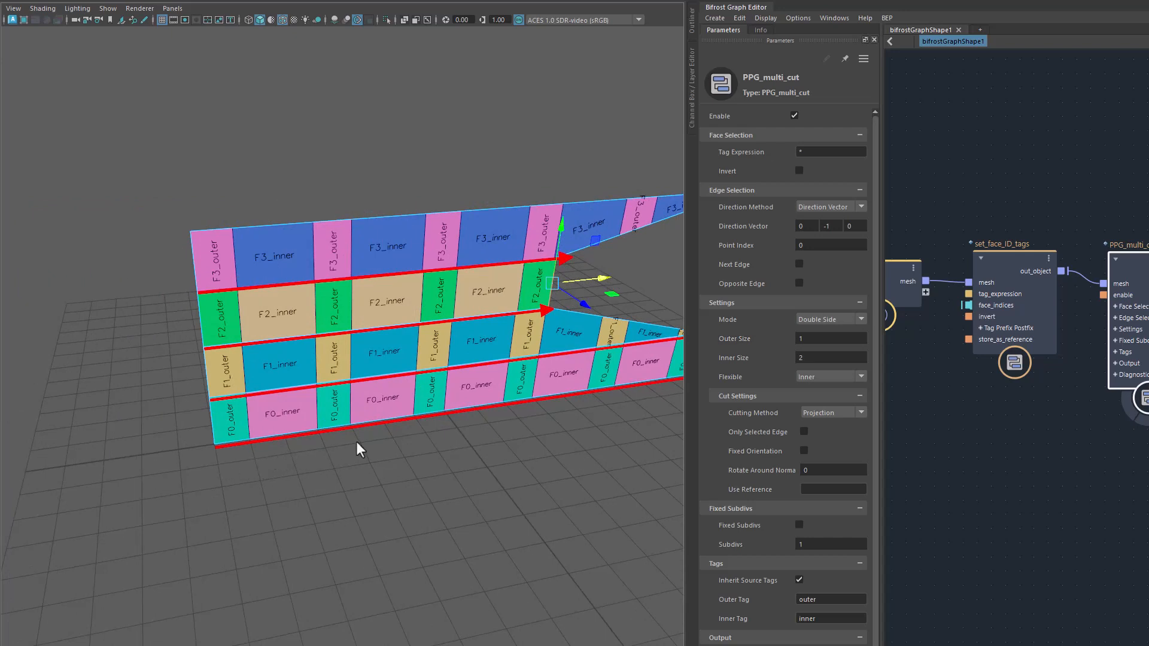
{"action": "left_click_drag", "start_coordinate": [428, 436], "coordinate": [655, 361], "text": "alt"}
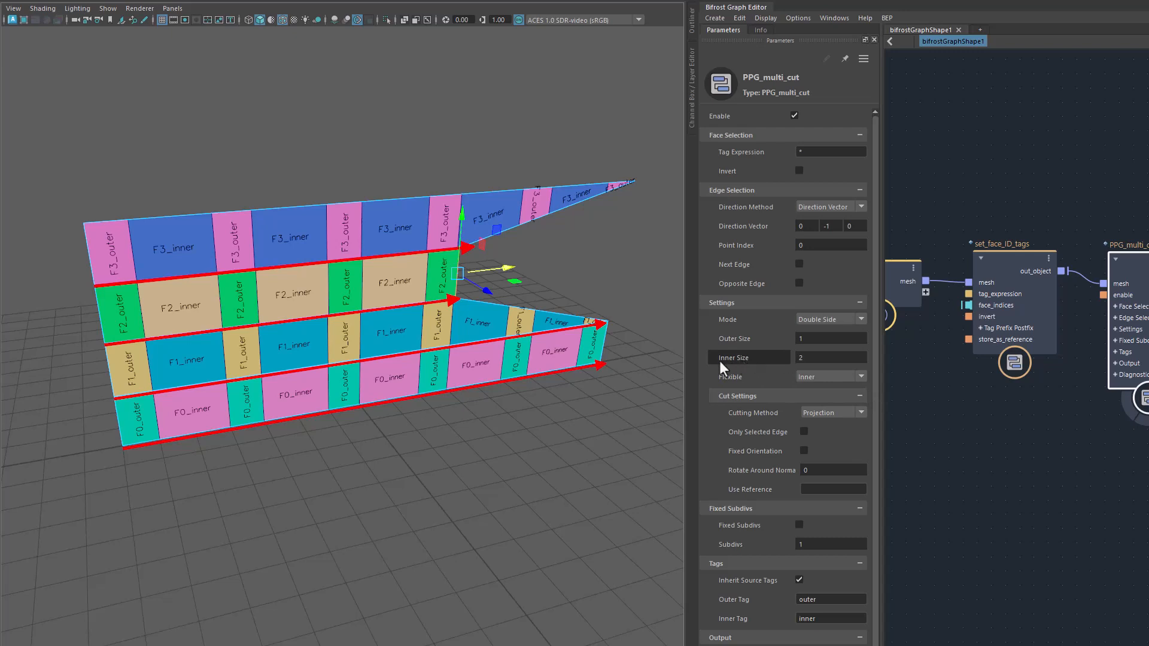
Step: Set Flexible to Outer and then to Both, sliding the F2 end edge outward to compare how the segments adapt
{"action": "left_click", "coordinate": [817, 378]}
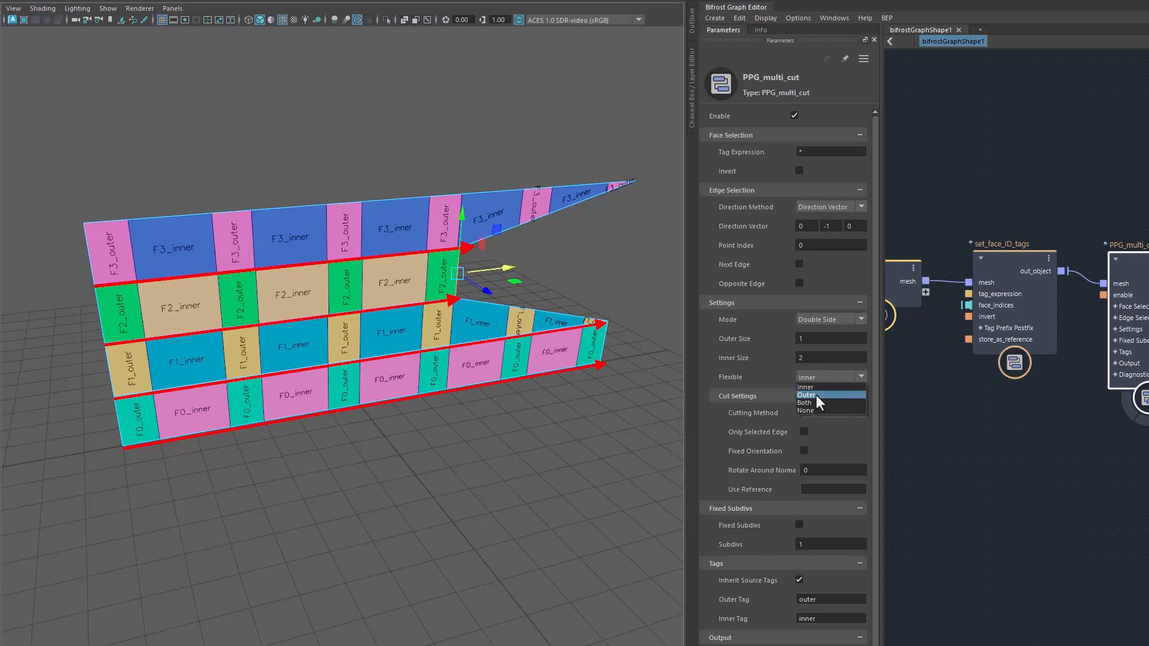
{"action": "left_click", "coordinate": [816, 395]}
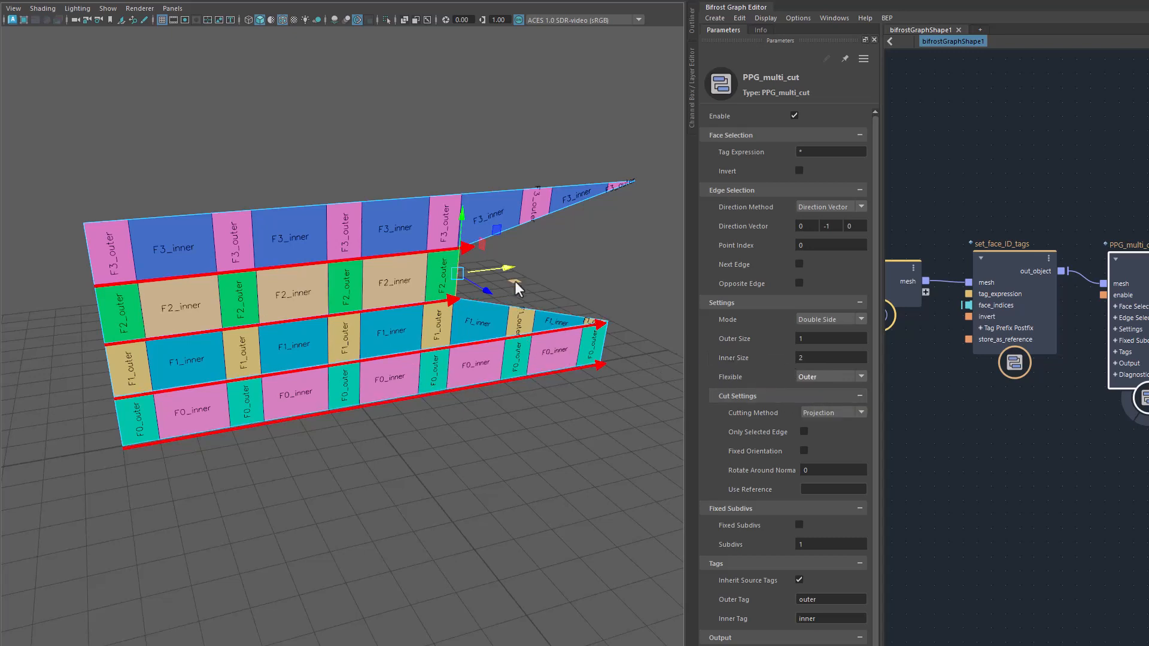
{"action": "left_click_drag", "start_coordinate": [508, 270], "coordinate": [551, 275]}
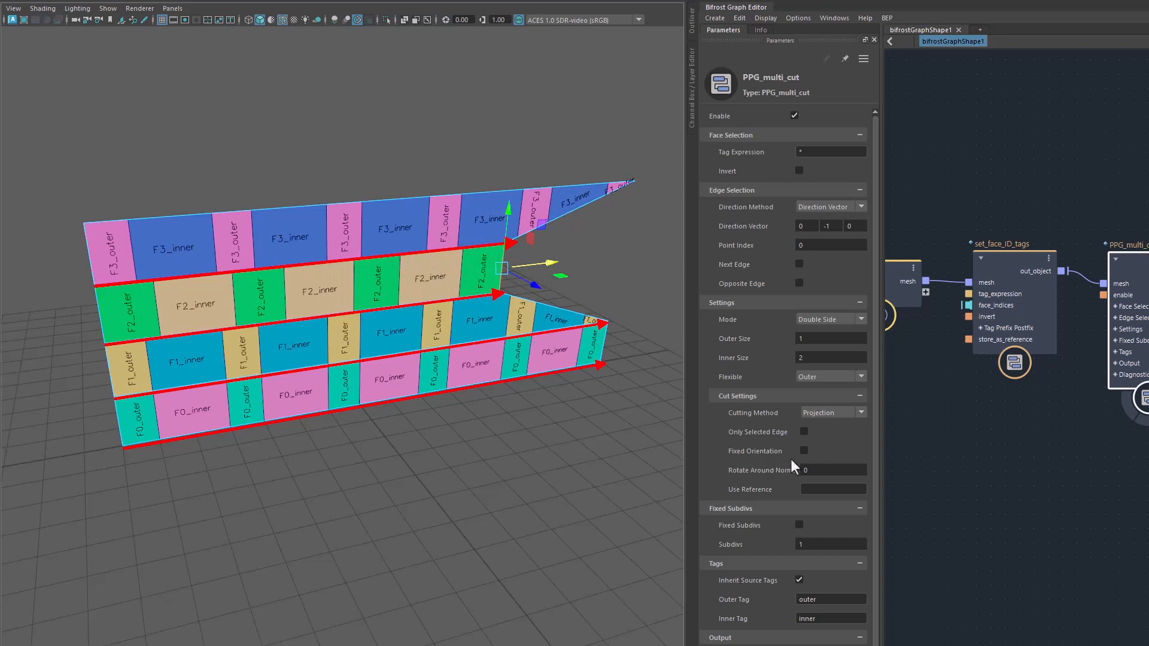
{"action": "left_click", "coordinate": [825, 377]}
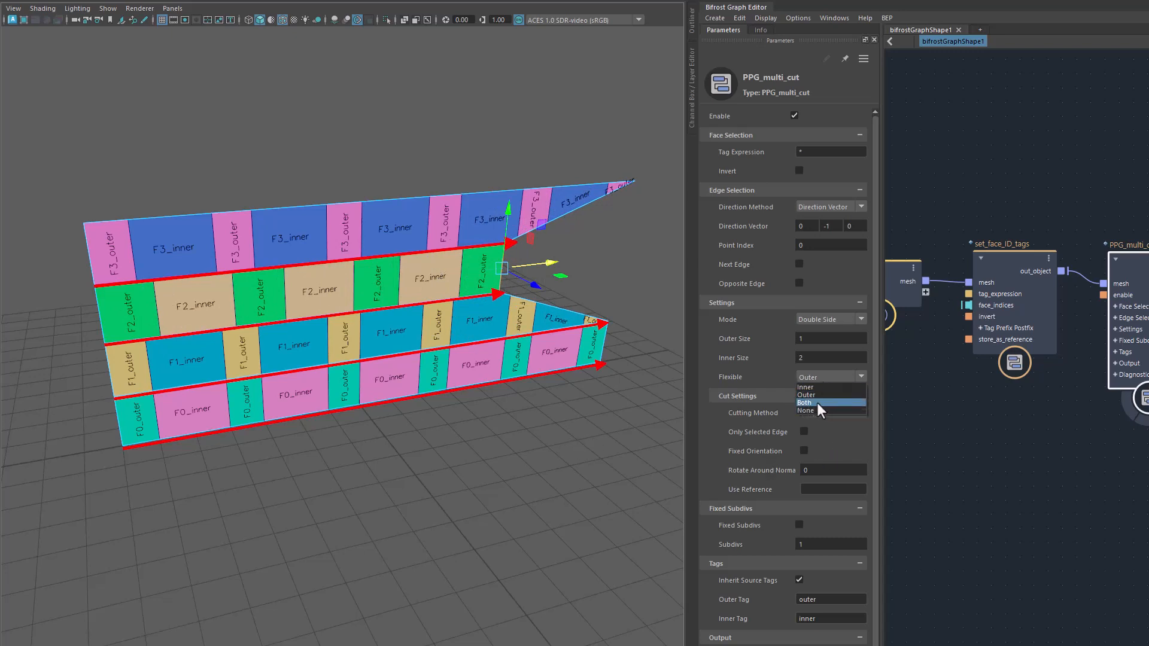
{"action": "left_click", "coordinate": [817, 403]}
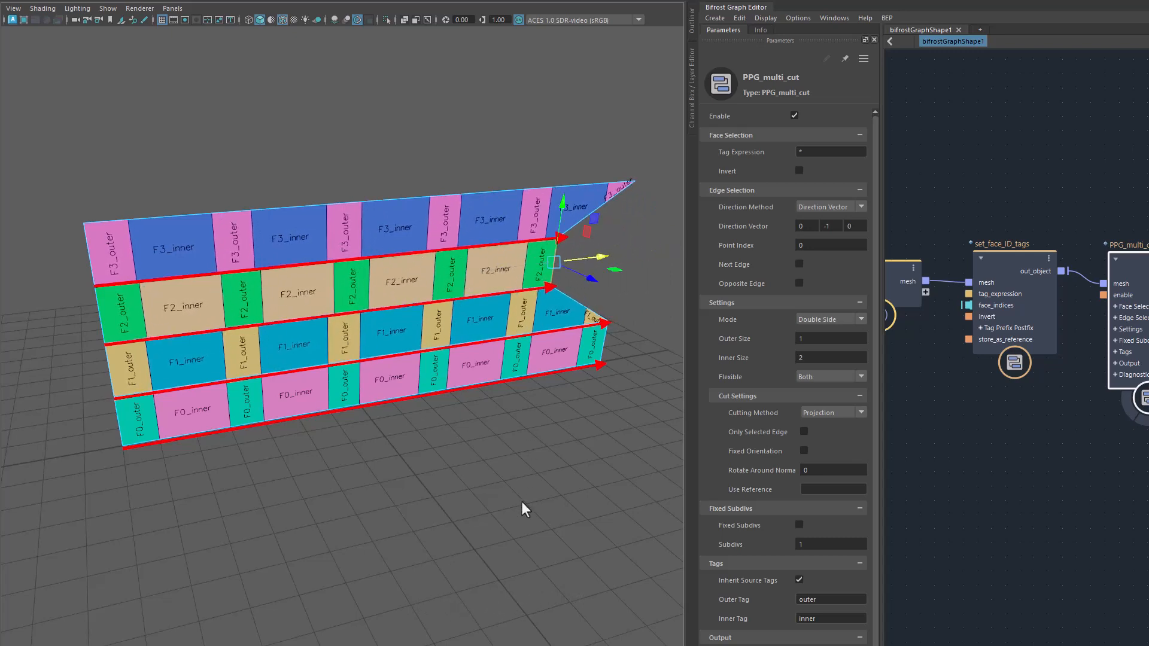
Step: Set Flexible to None and slide the F2 end edge outward until it nearly reaches the ends of the other strips
{"action": "left_click", "coordinate": [815, 377]}
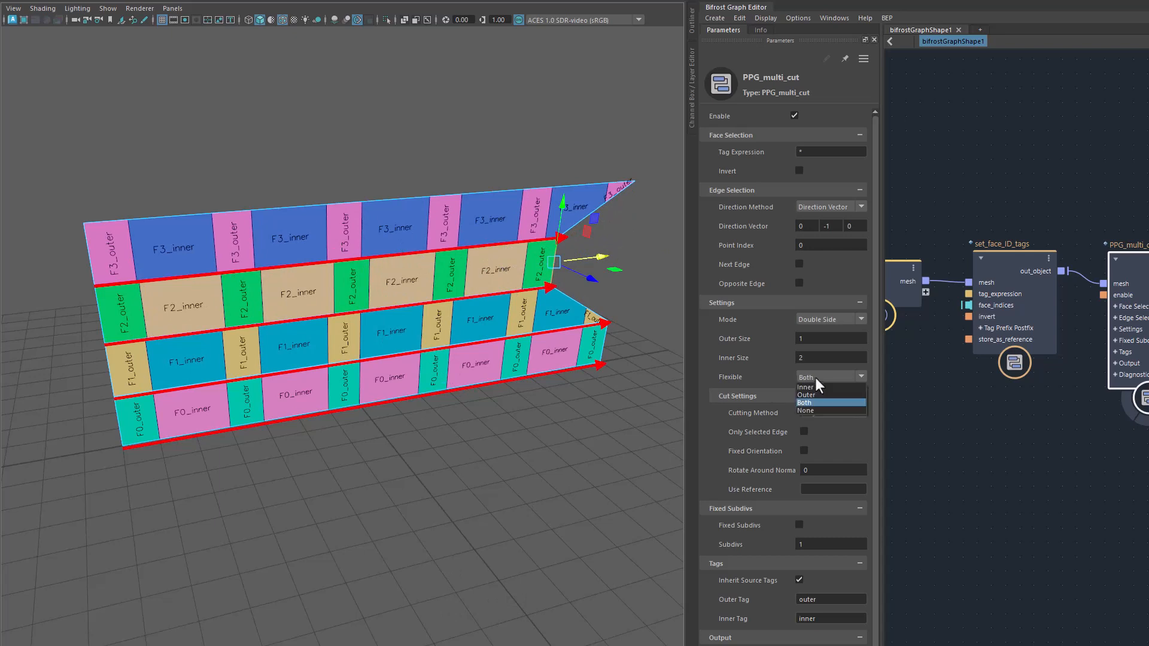
{"action": "left_click", "coordinate": [820, 413]}
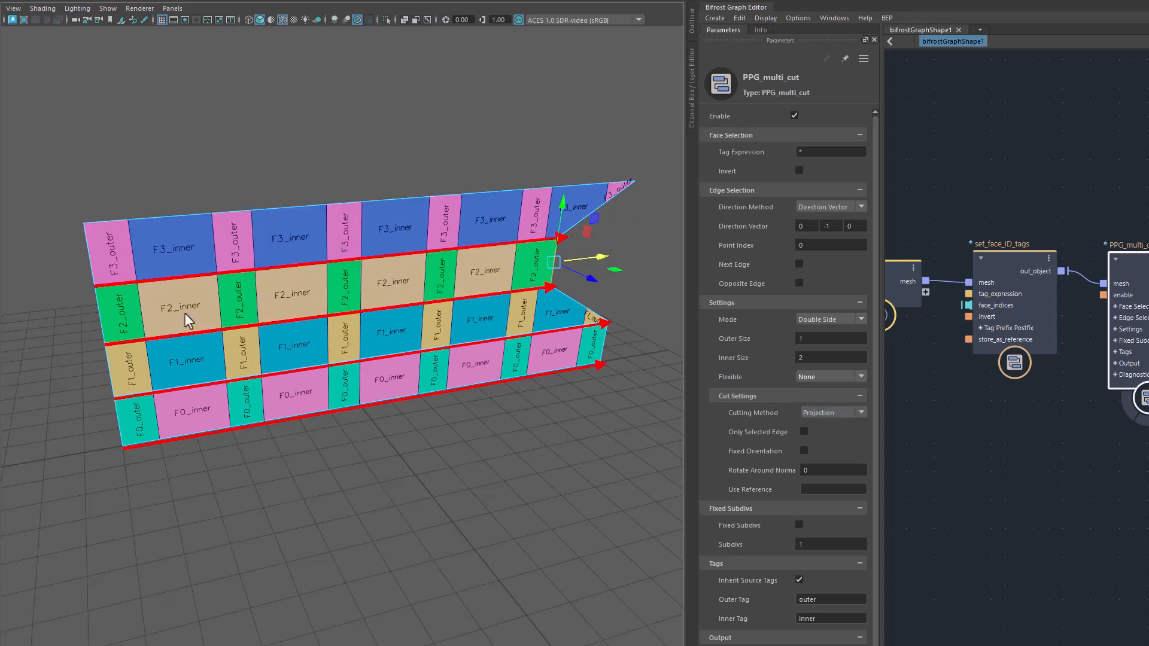
{"action": "mouse_move", "coordinate": [440, 533]}
{"action": "middle_mouse_down"}
{"action": "mouse_move", "coordinate": [384, 508]}
{"action": "mouse_move", "coordinate": [442, 528]}
{"action": "middle_mouse_up"}
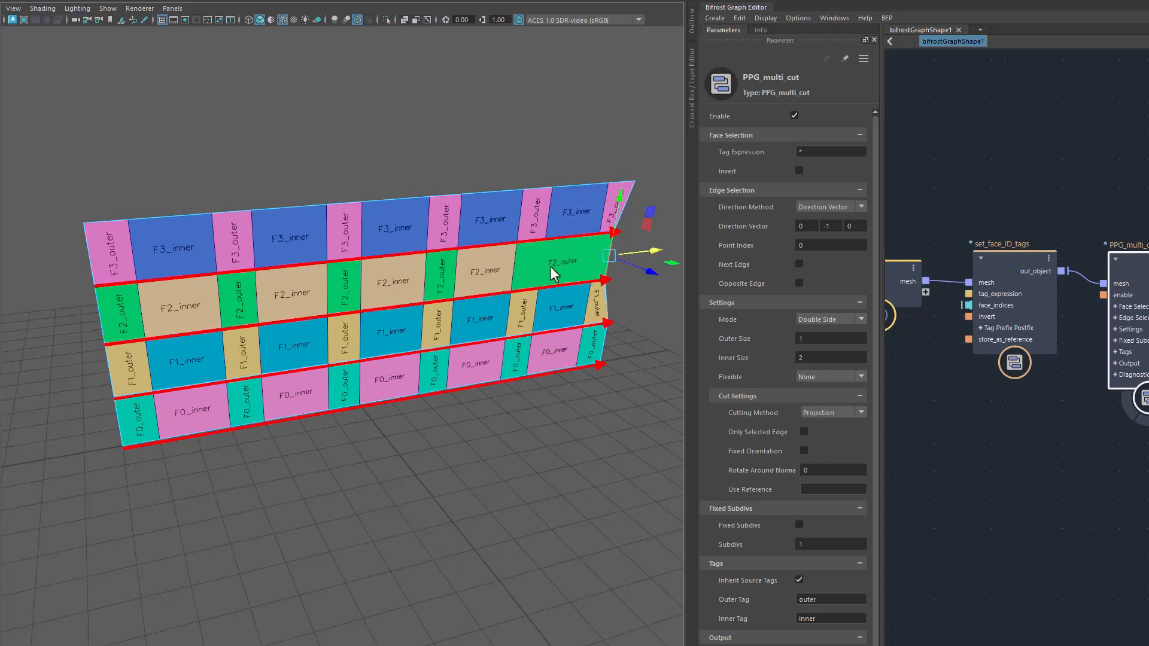
{"action": "middle_click_drag", "start_coordinate": [476, 493], "coordinate": [443, 515]}
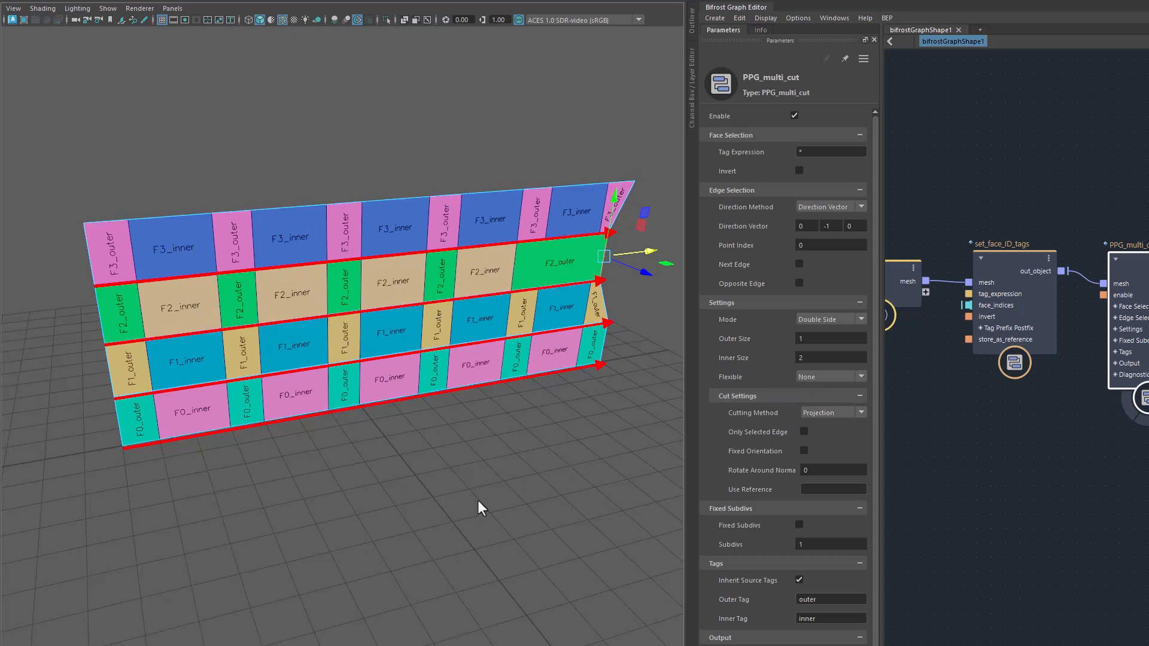
Step: Set the Cutting Method to Relative (quads only) and slide the F2 end edge well inward, then partly back outward
{"action": "left_click", "coordinate": [823, 413]}
{"action": "left_click", "coordinate": [831, 422]}
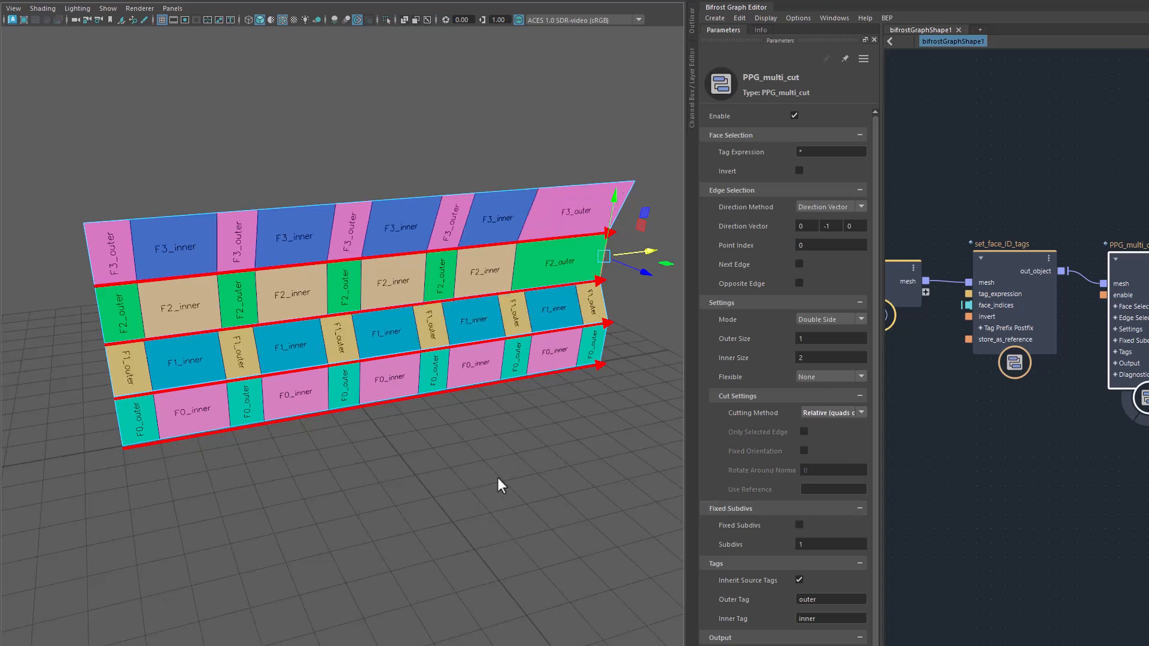
{"action": "middle_click_drag", "start_coordinate": [644, 447], "coordinate": [504, 475]}
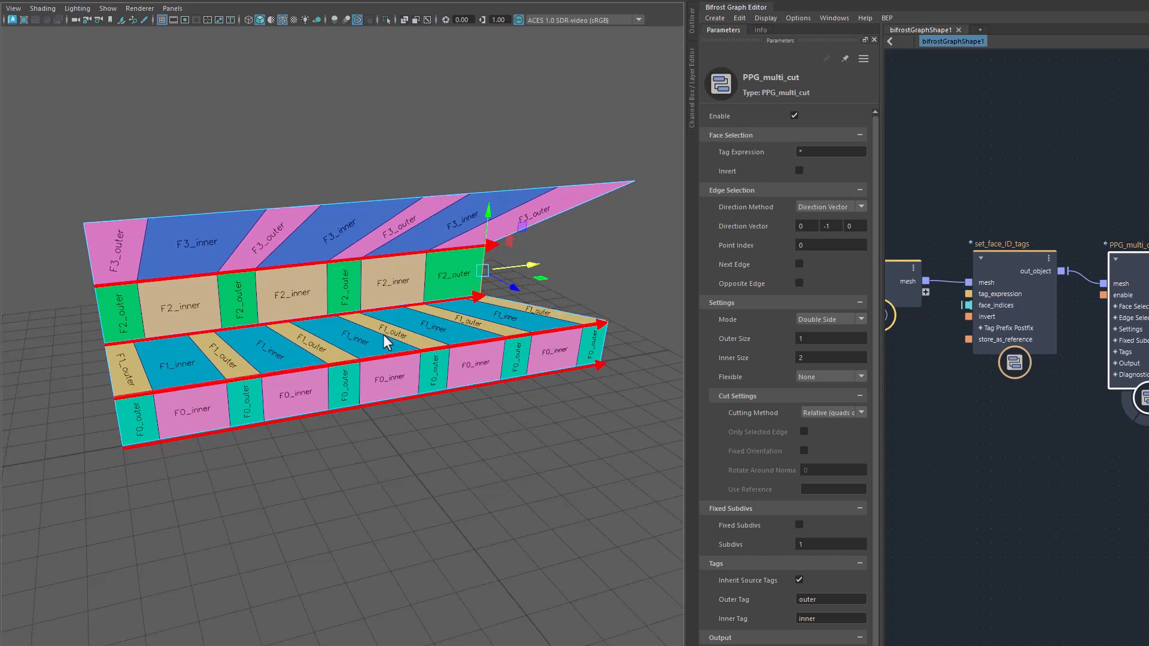
{"action": "mouse_move", "coordinate": [387, 540]}
{"action": "middle_mouse_down"}
{"action": "mouse_move", "coordinate": [436, 530]}
{"action": "mouse_move", "coordinate": [508, 538]}
{"action": "mouse_move", "coordinate": [389, 545]}
{"action": "middle_mouse_up"}
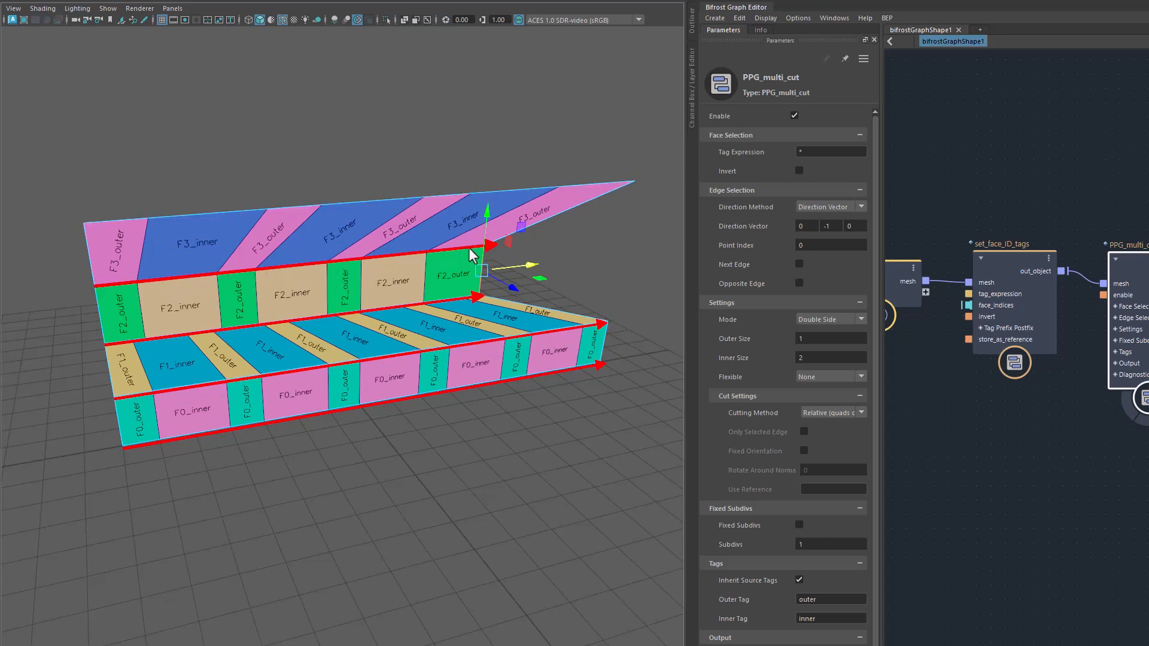
{"action": "middle_click_drag", "start_coordinate": [553, 482], "coordinate": [484, 494]}
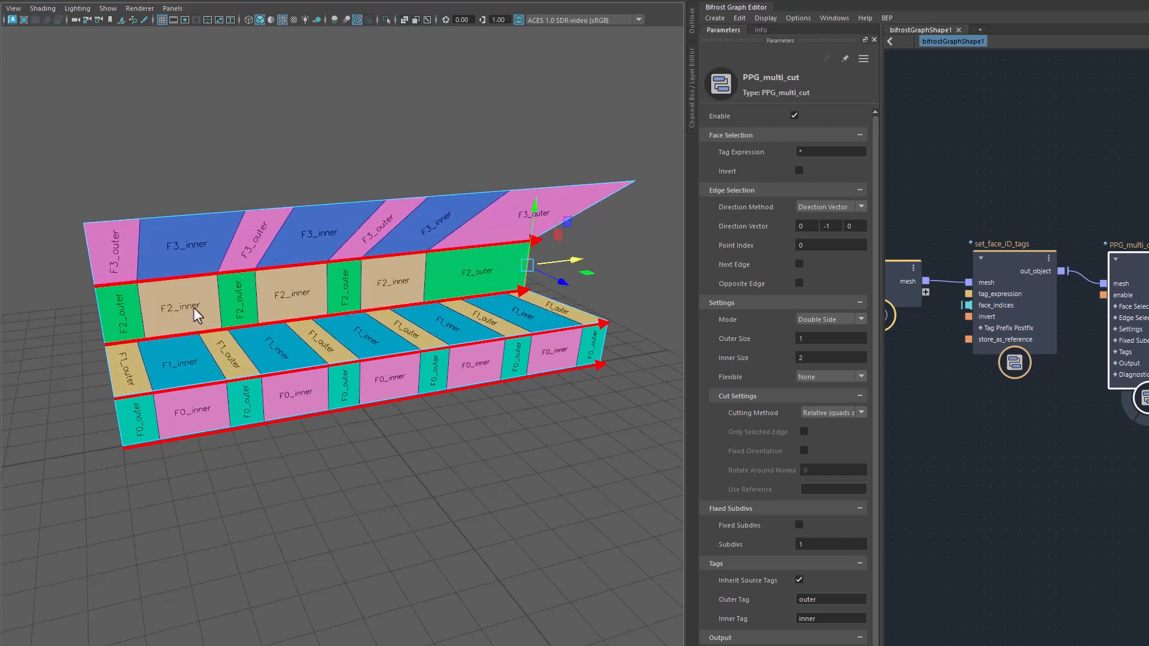
Step: Switch the Cutting Method to Projection and rotate the cuts around the normal to 42.14
{"action": "left_click", "coordinate": [820, 414]}
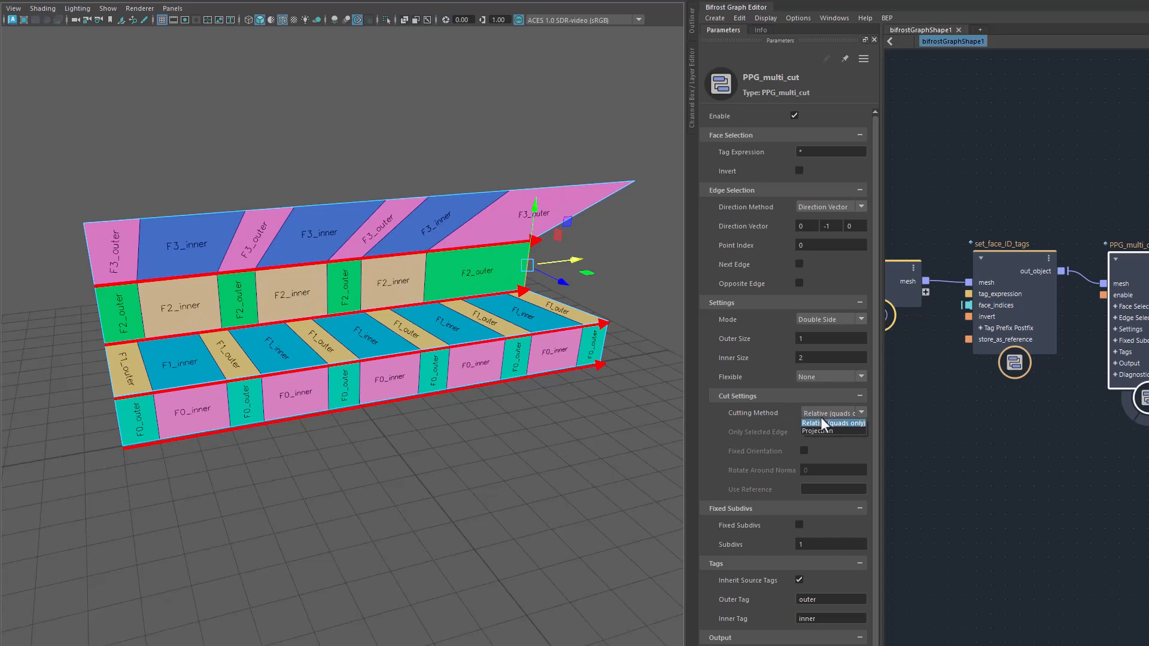
{"action": "left_click", "coordinate": [828, 430]}
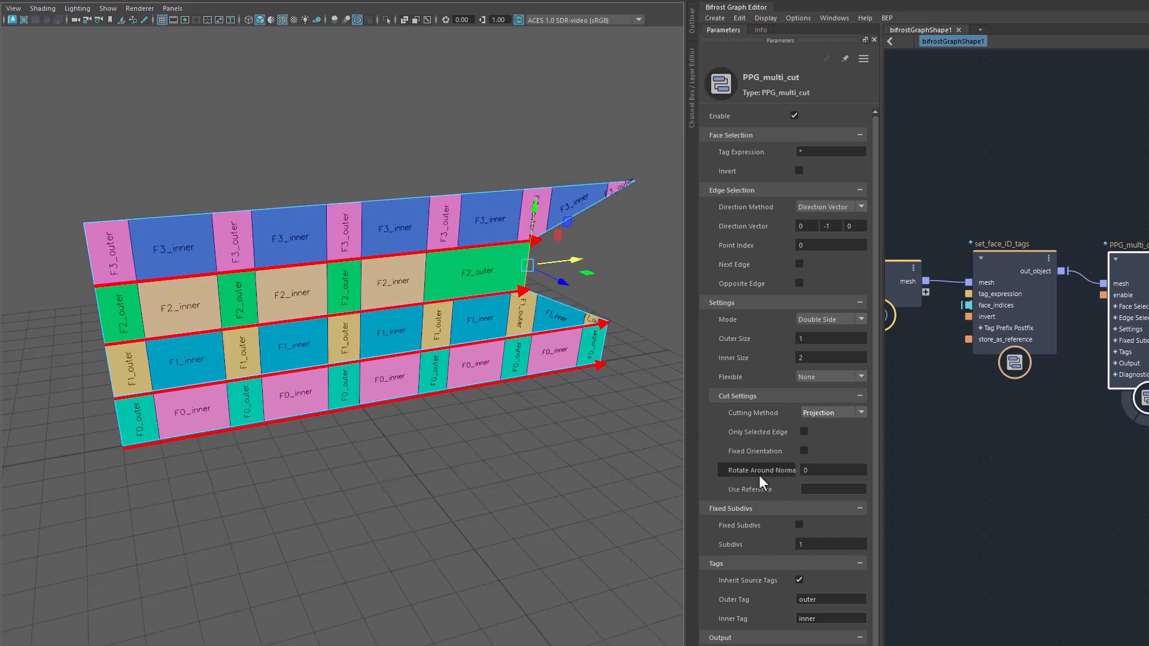
{"action": "left_click_drag", "start_coordinate": [756, 475], "coordinate": [874, 474]}
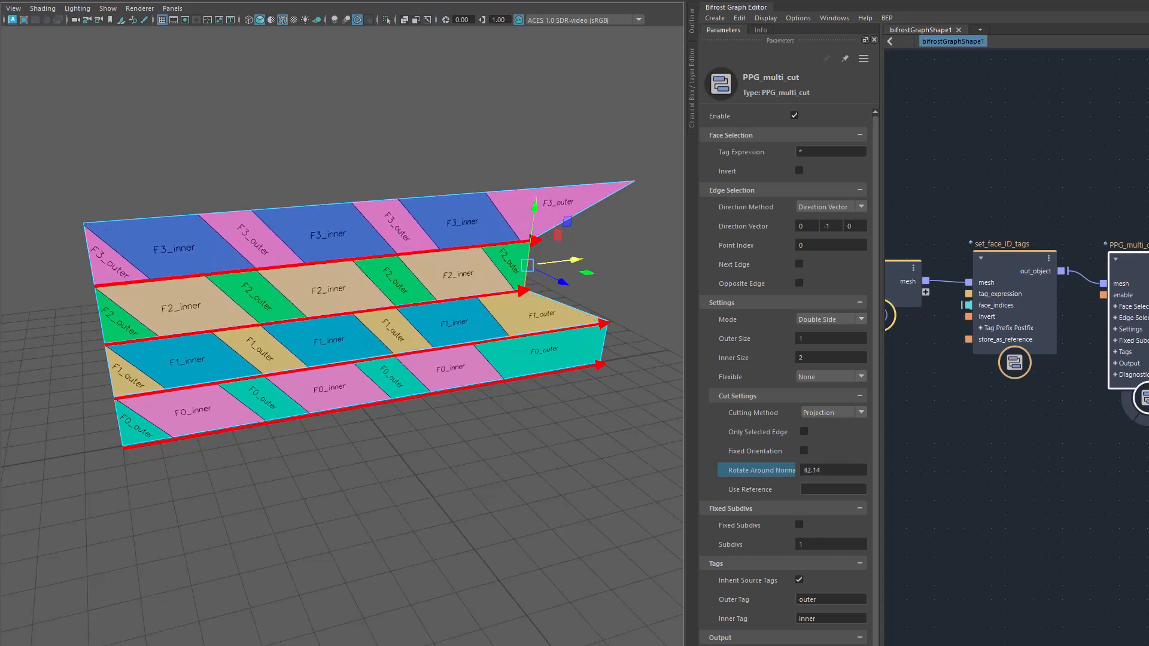
Step: Try the Both option for Flexible on the rotated cuts and set Flexible to Inner
{"action": "left_click", "coordinate": [823, 378]}
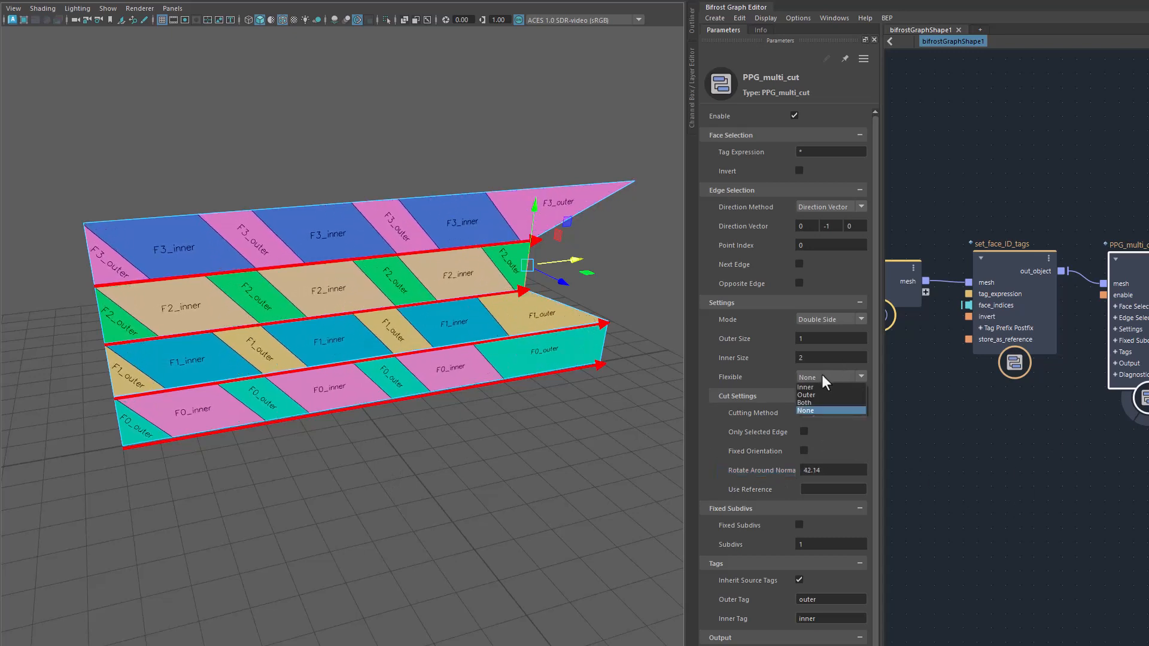
{"action": "left_click", "coordinate": [832, 403]}
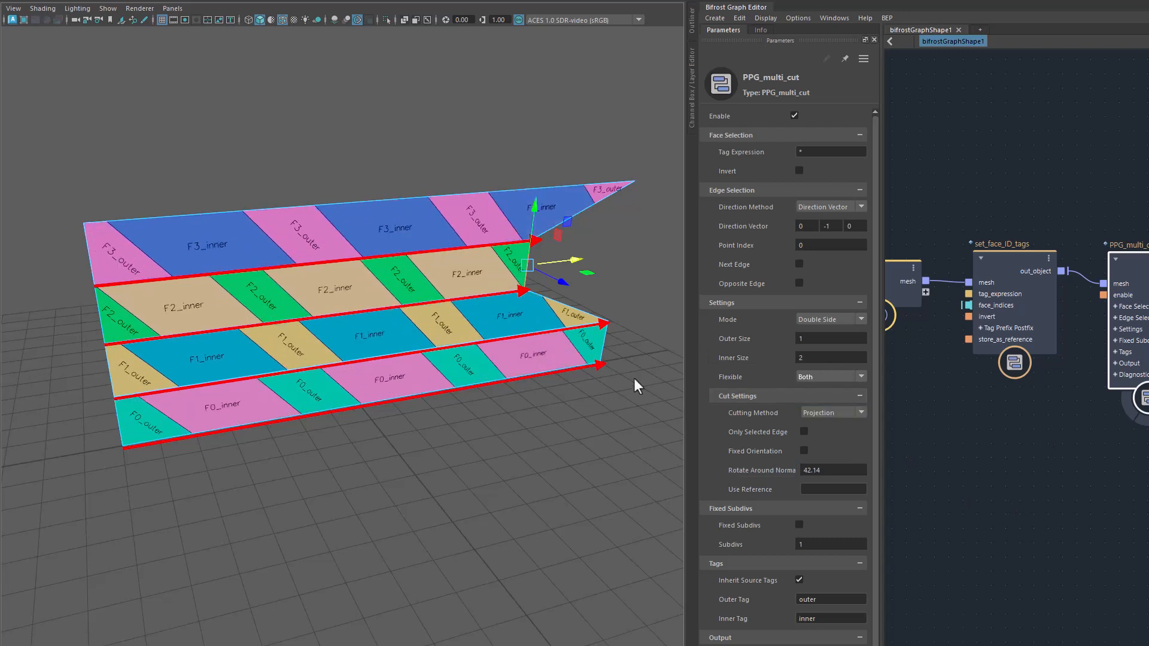
{"action": "left_click", "coordinate": [814, 376]}
{"action": "left_click", "coordinate": [821, 387]}
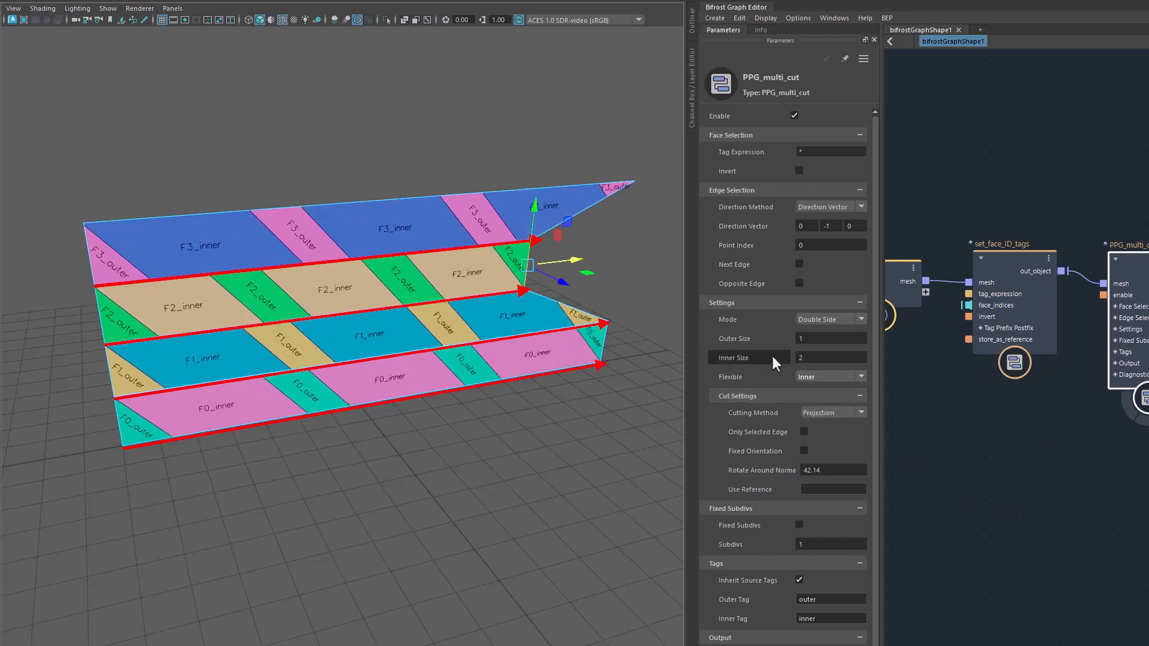
Step: Reset Rotate Around Normal to 0 and enable Next Edge so the cuts follow each face's adjacent edge
{"action": "left_click", "coordinate": [836, 470]}
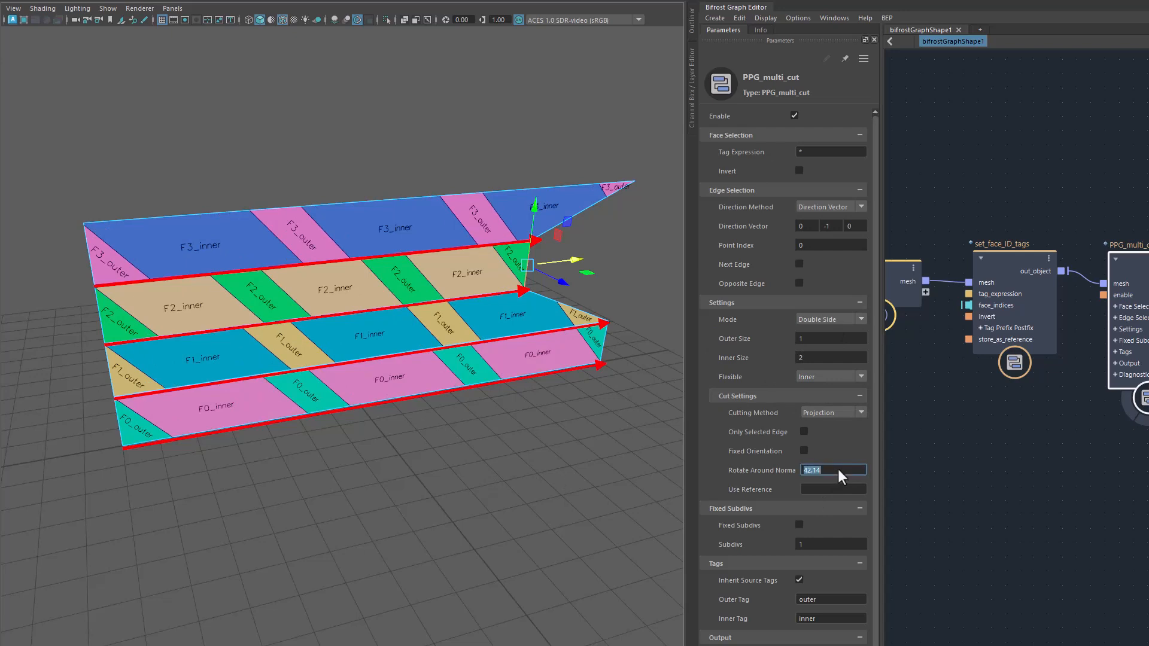
{"action": "type", "text": "0"}
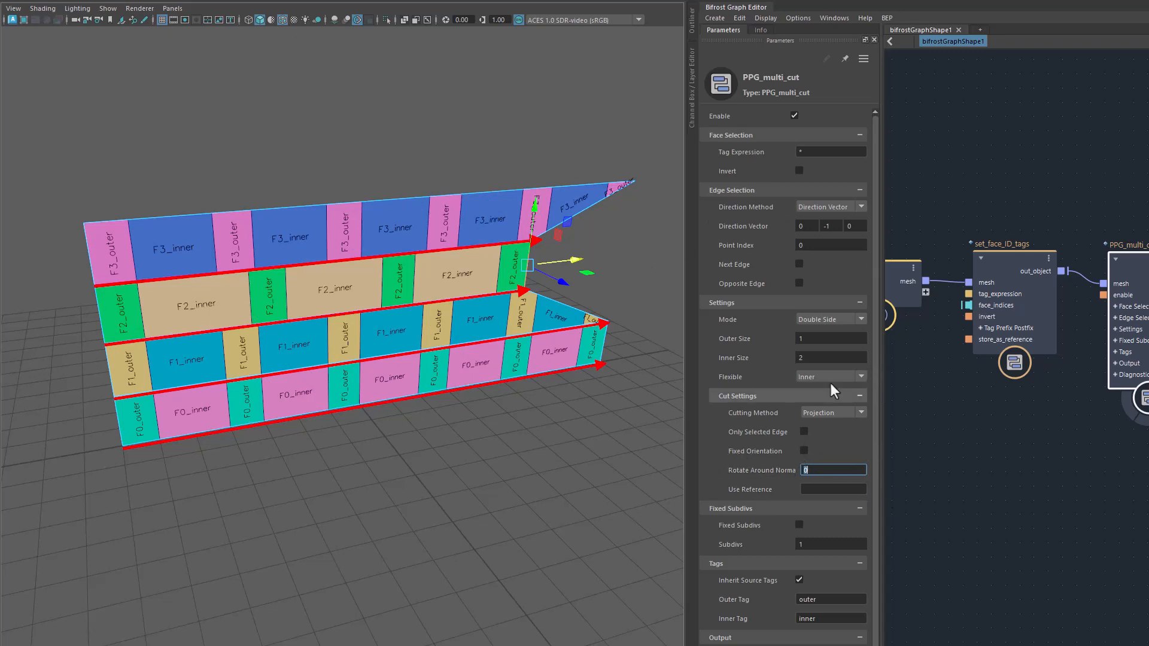
{"action": "left_click", "coordinate": [799, 264]}
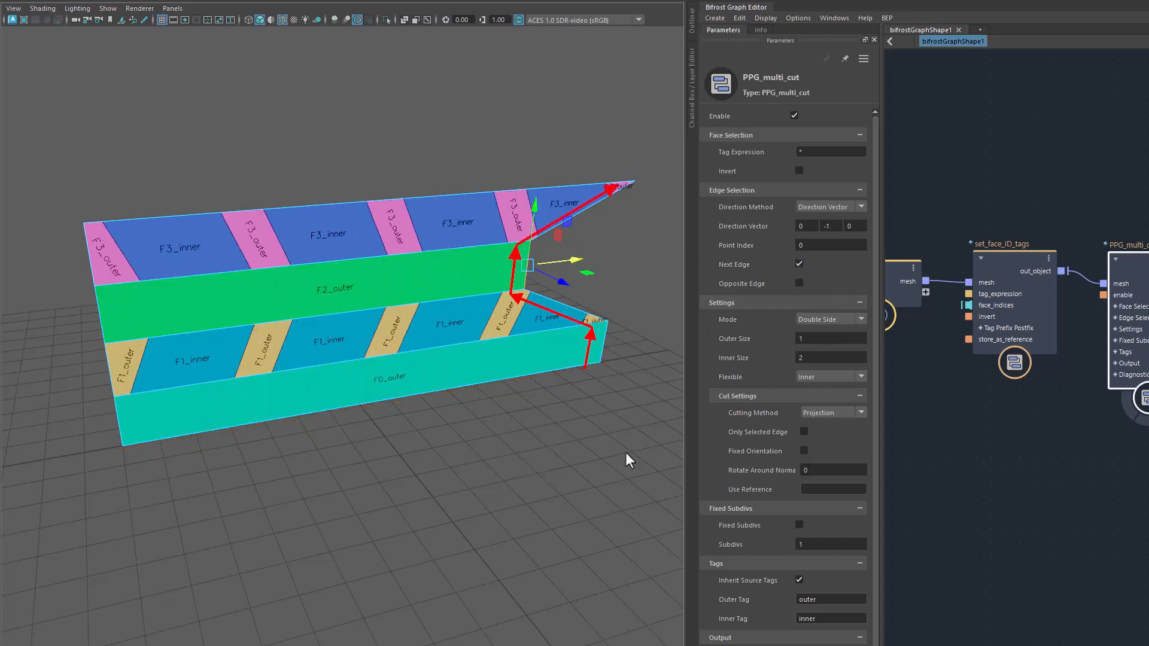
{"action": "left_click_drag", "start_coordinate": [497, 484], "coordinate": [499, 471], "text": "alt"}
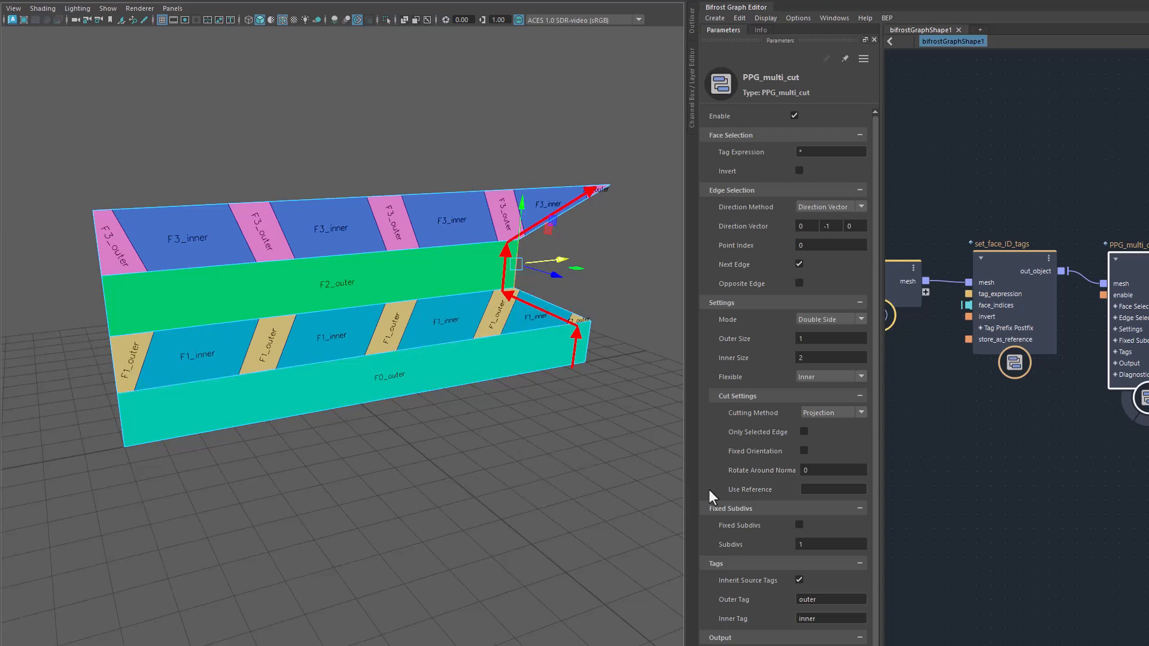
Step: Enable Fixed Orientation and rotate the cuts around the normal to 46.14, then partly back
{"action": "left_click", "coordinate": [803, 450]}
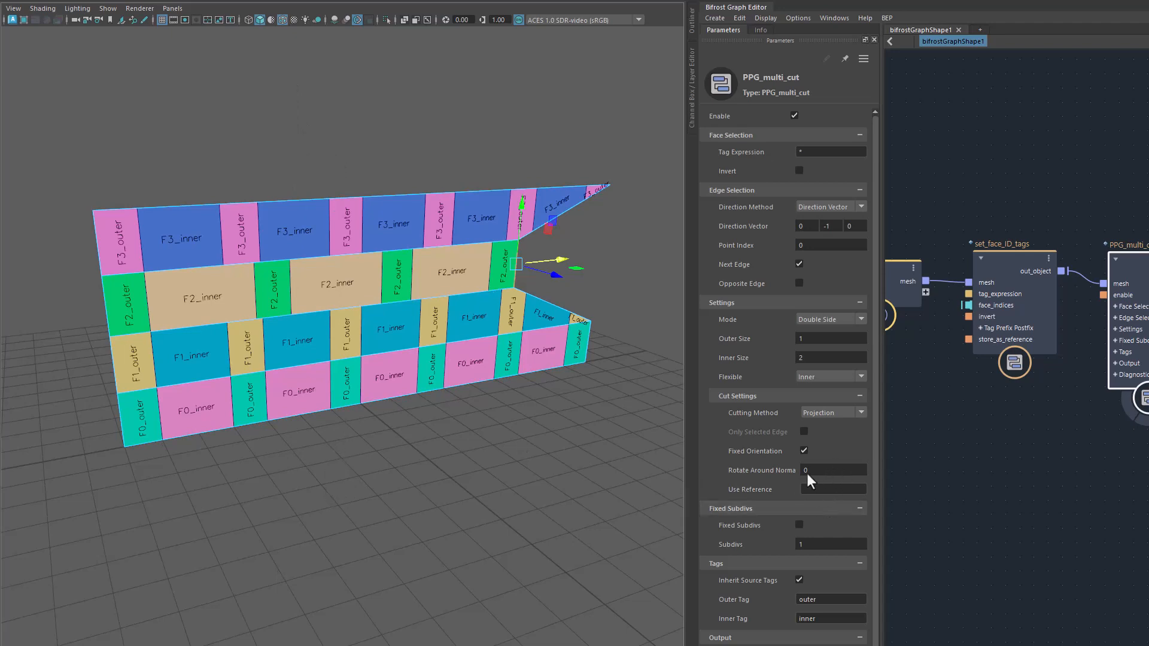
{"action": "left_click_drag", "start_coordinate": [744, 474], "coordinate": [1134, 485]}
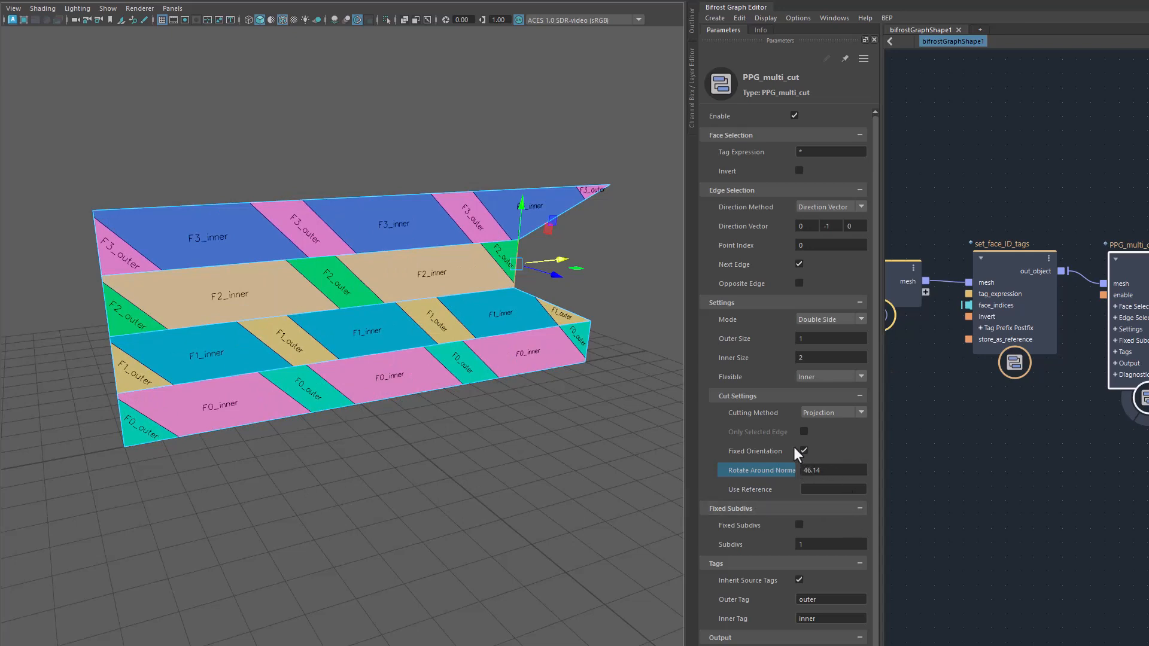
{"action": "left_click_drag", "start_coordinate": [837, 478], "coordinate": [778, 475]}
Step: Reset Rotate Around Normal to 0 and disable Fixed Orientation
{"action": "left_click", "coordinate": [848, 472]}
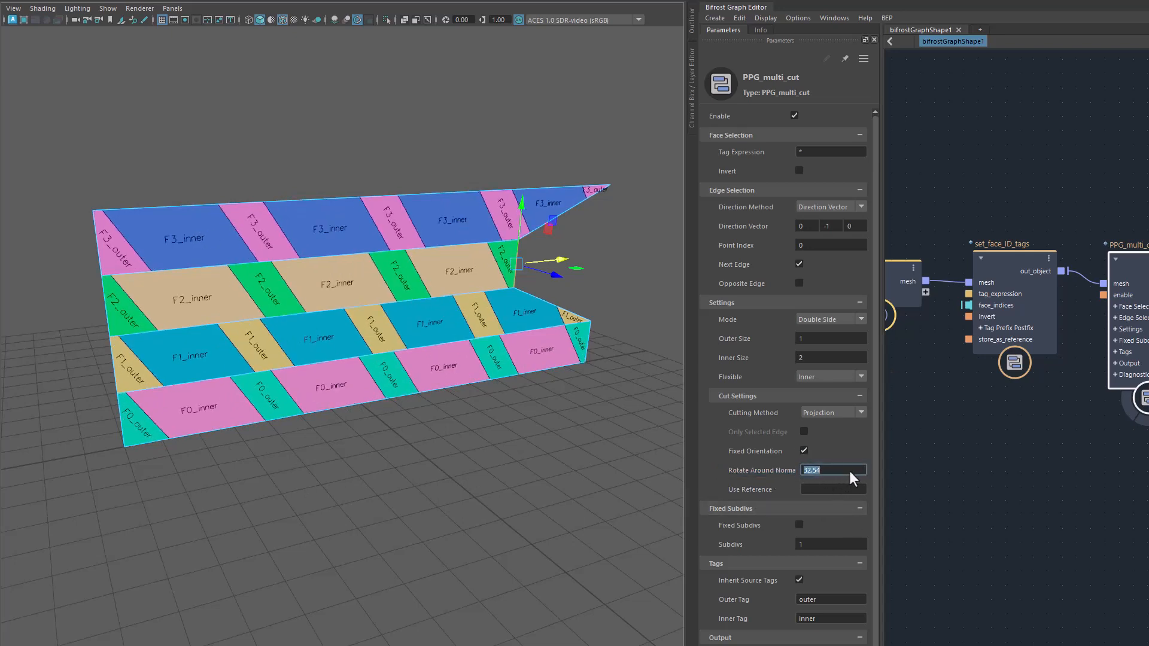
{"action": "type", "text": "0"}
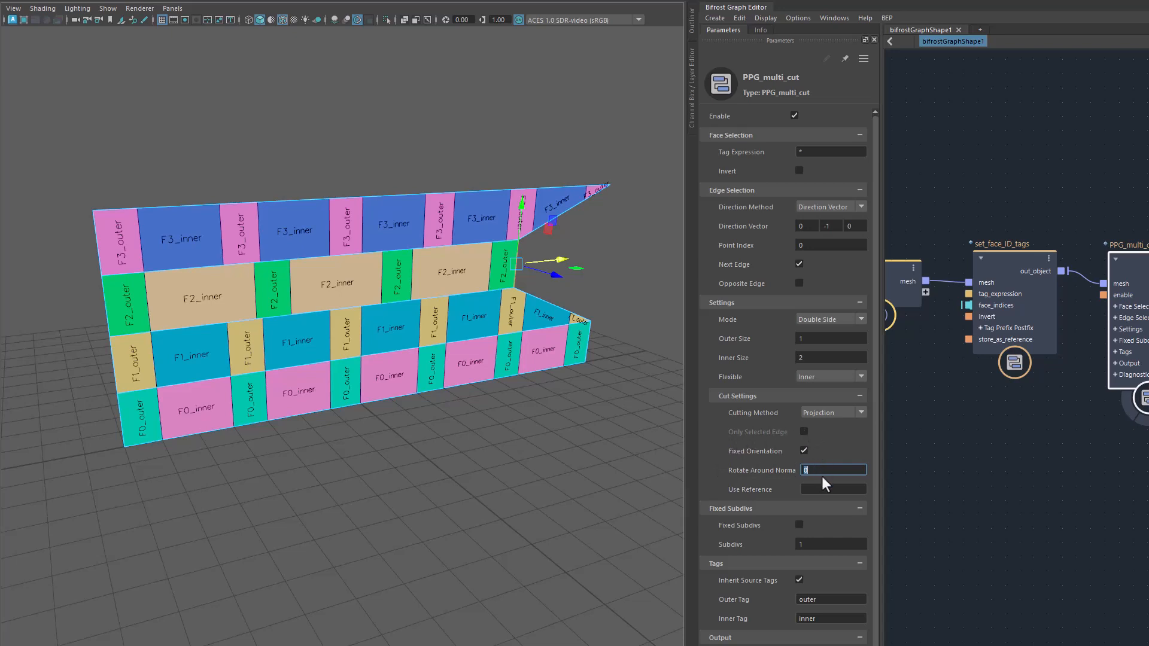
{"action": "left_click", "coordinate": [804, 450]}
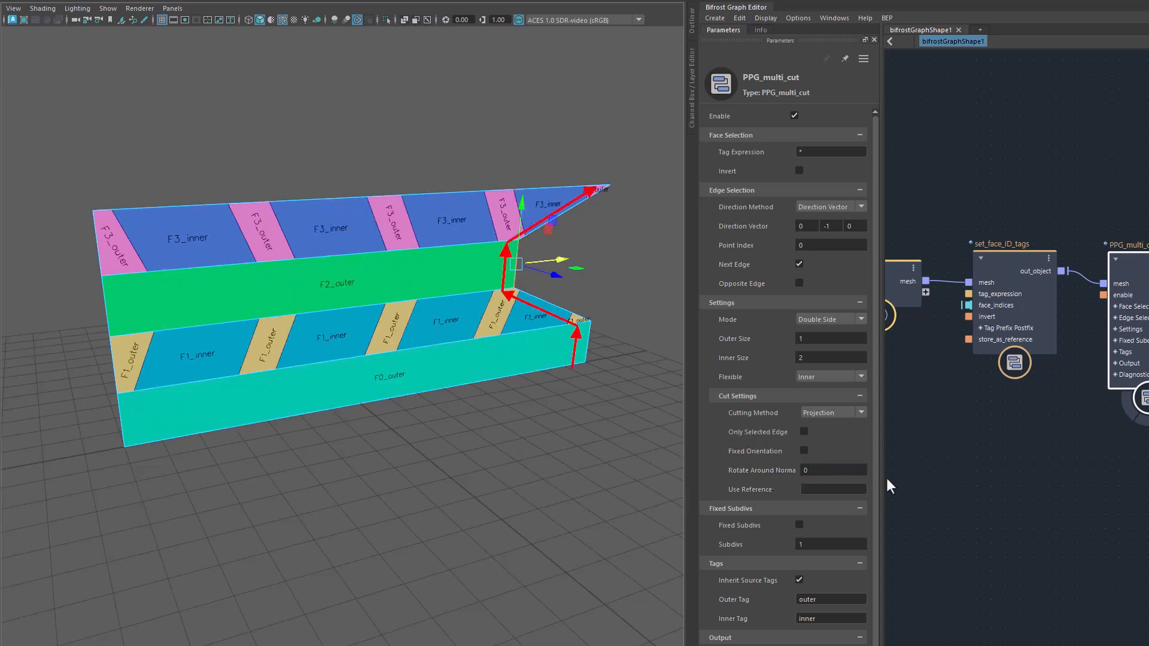
Step: Try Only Selected Edge on the cuts, turn it off again and disable Next Edge
{"action": "left_click", "coordinate": [803, 432]}
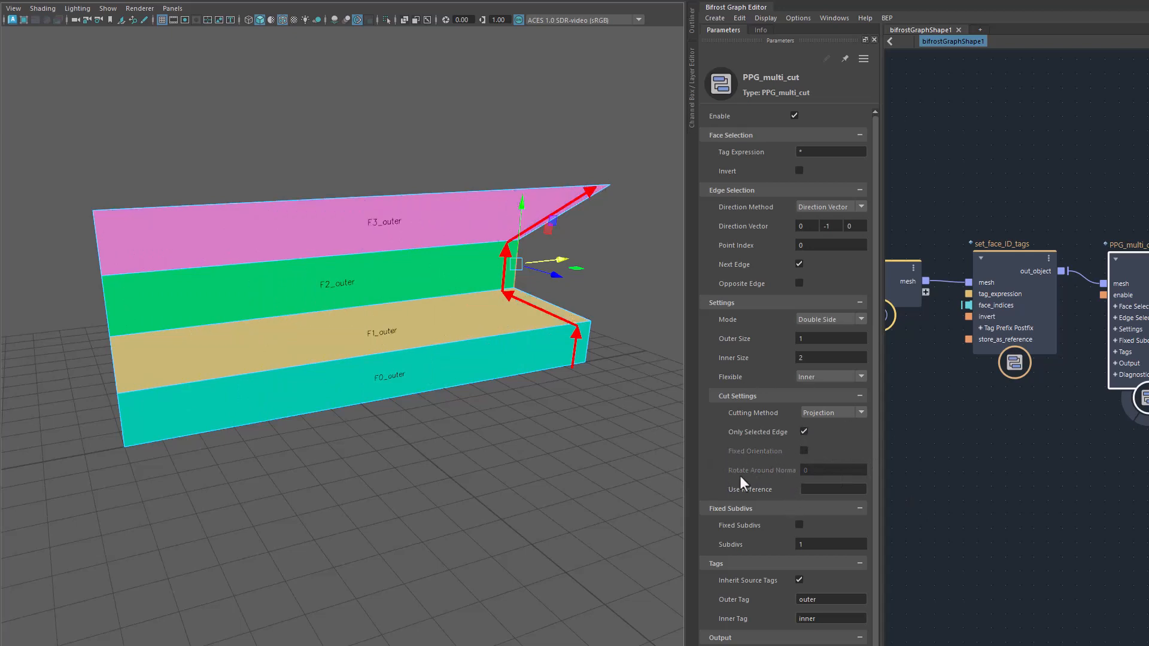
{"action": "left_click", "coordinate": [803, 432]}
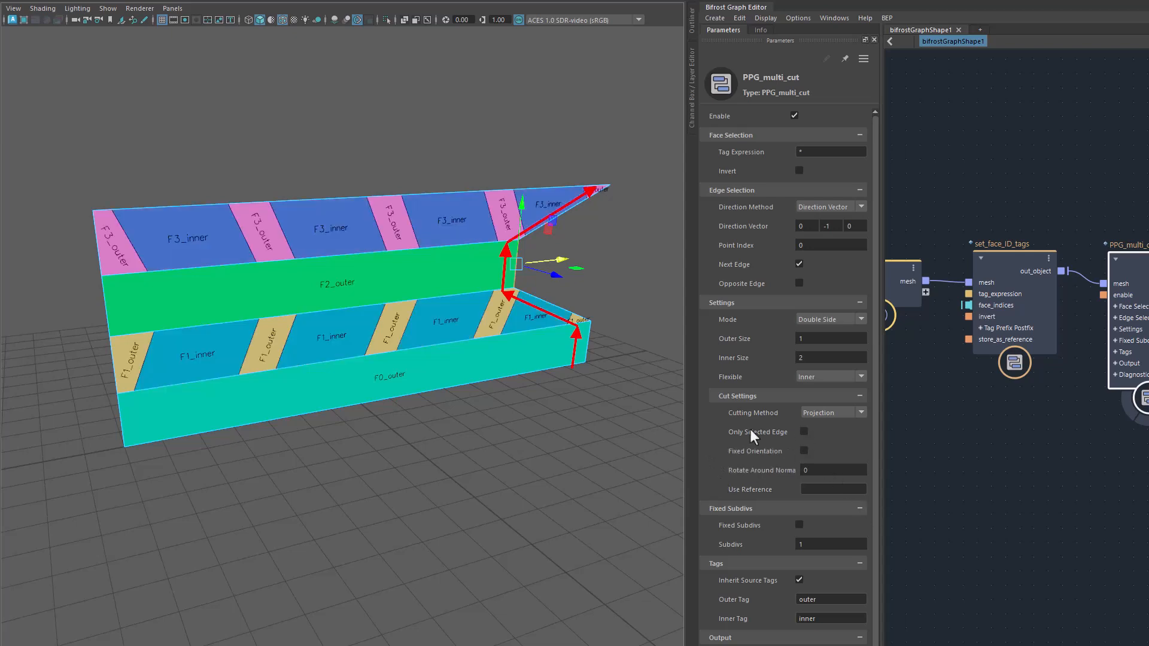
{"action": "left_click", "coordinate": [798, 264]}
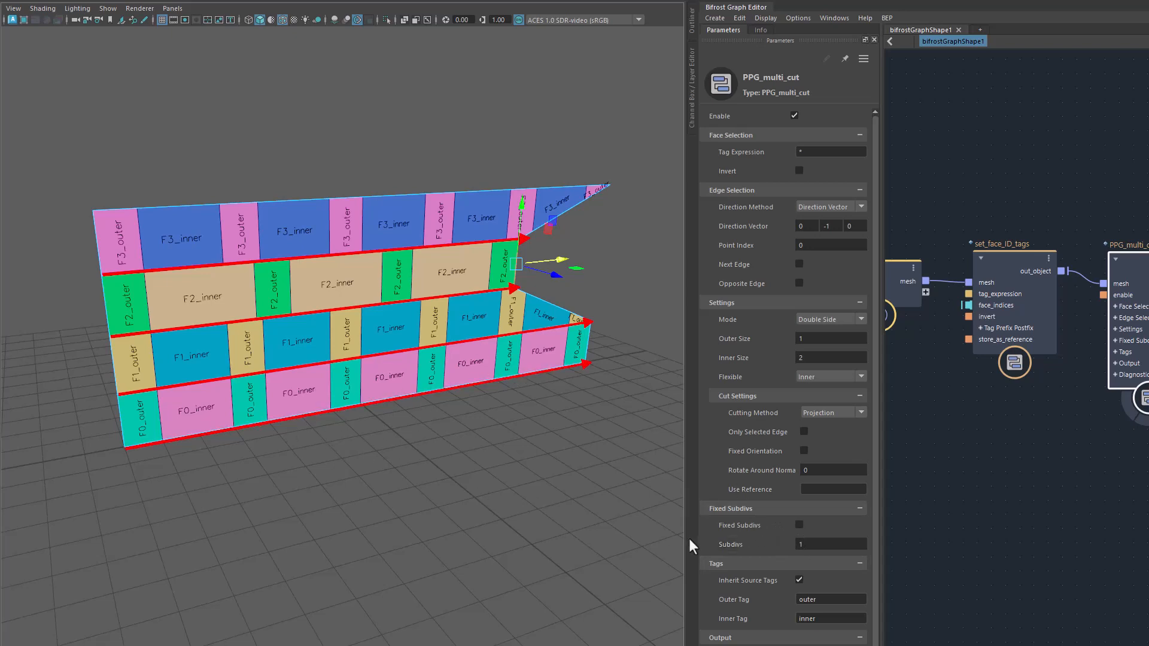
Step: Enable Fixed Subdivs with Subdivs set to 3, sliding the F2 end edge inward and back outward to test the divisions
{"action": "left_click", "coordinate": [799, 524]}
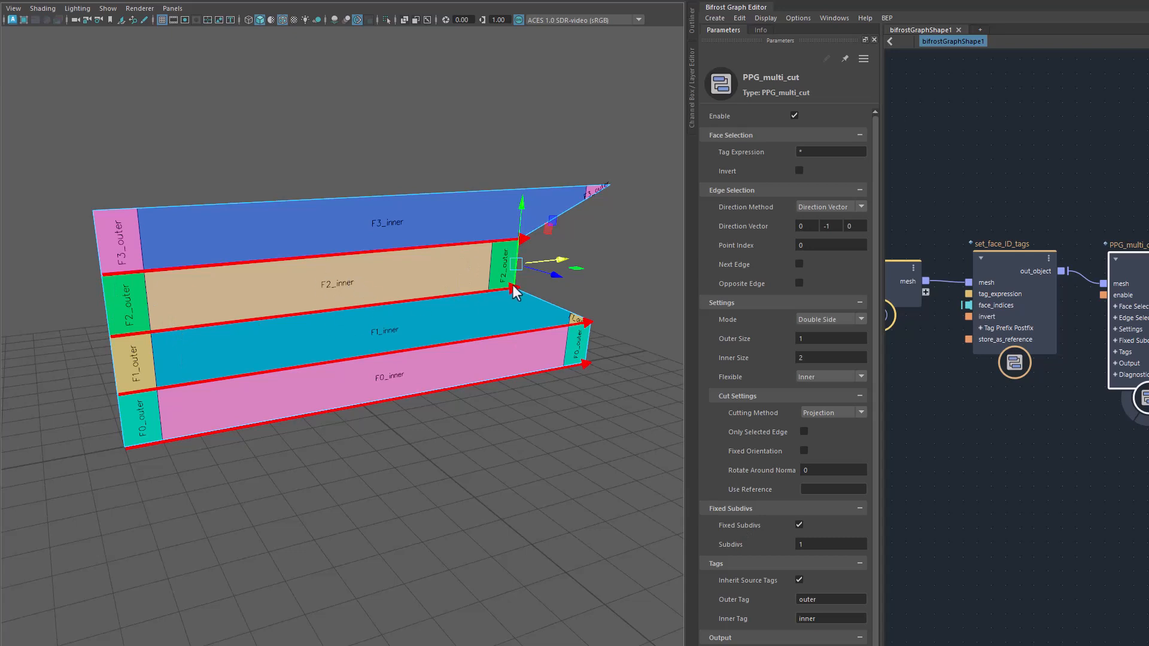
{"action": "left_click_drag", "start_coordinate": [563, 257], "coordinate": [538, 320]}
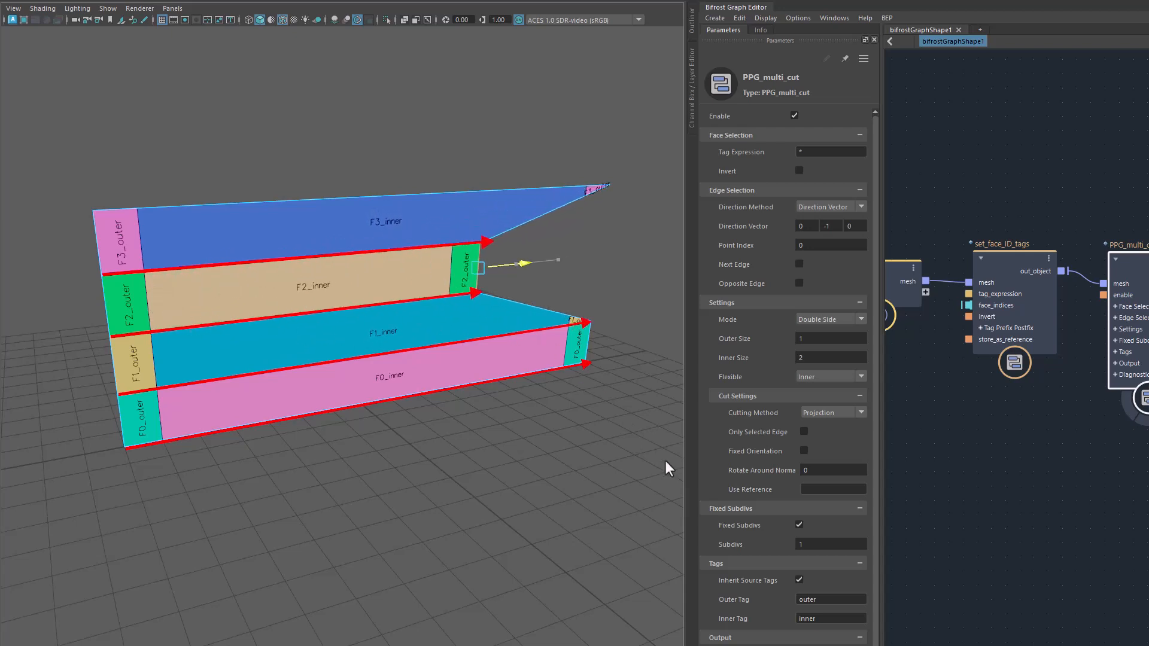
{"action": "left_click_drag", "start_coordinate": [737, 546], "coordinate": [798, 547]}
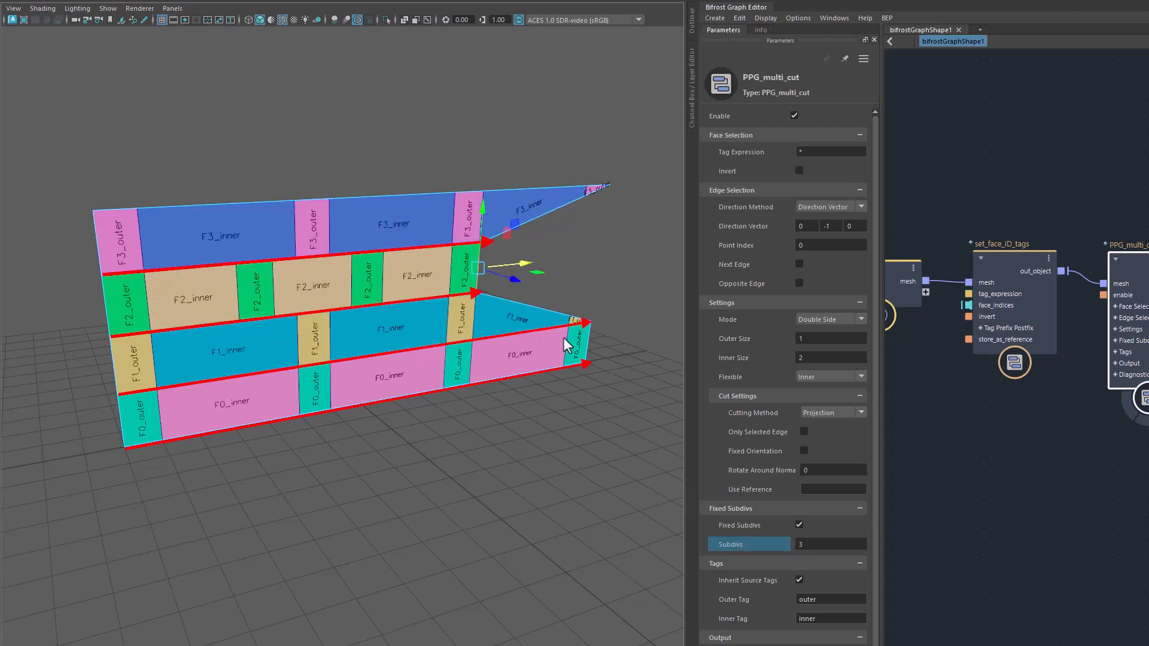
{"action": "left_click_drag", "start_coordinate": [517, 266], "coordinate": [565, 312]}
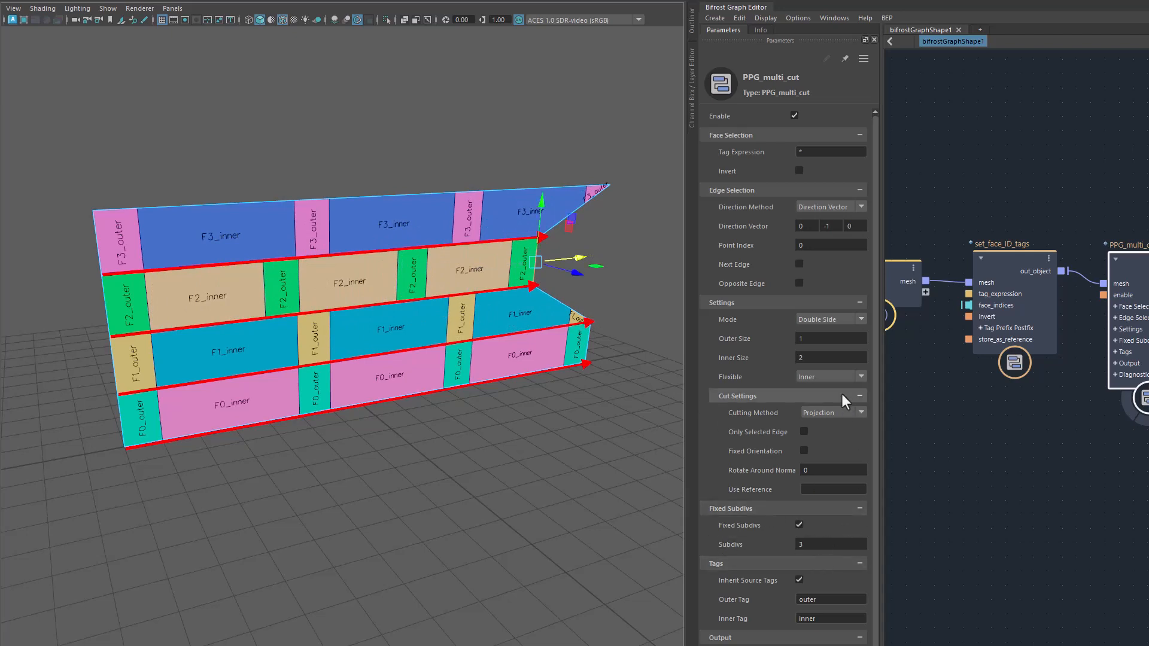
Step: Set Flexible to Both and slide the F2 end edge inward
{"action": "left_click", "coordinate": [820, 376]}
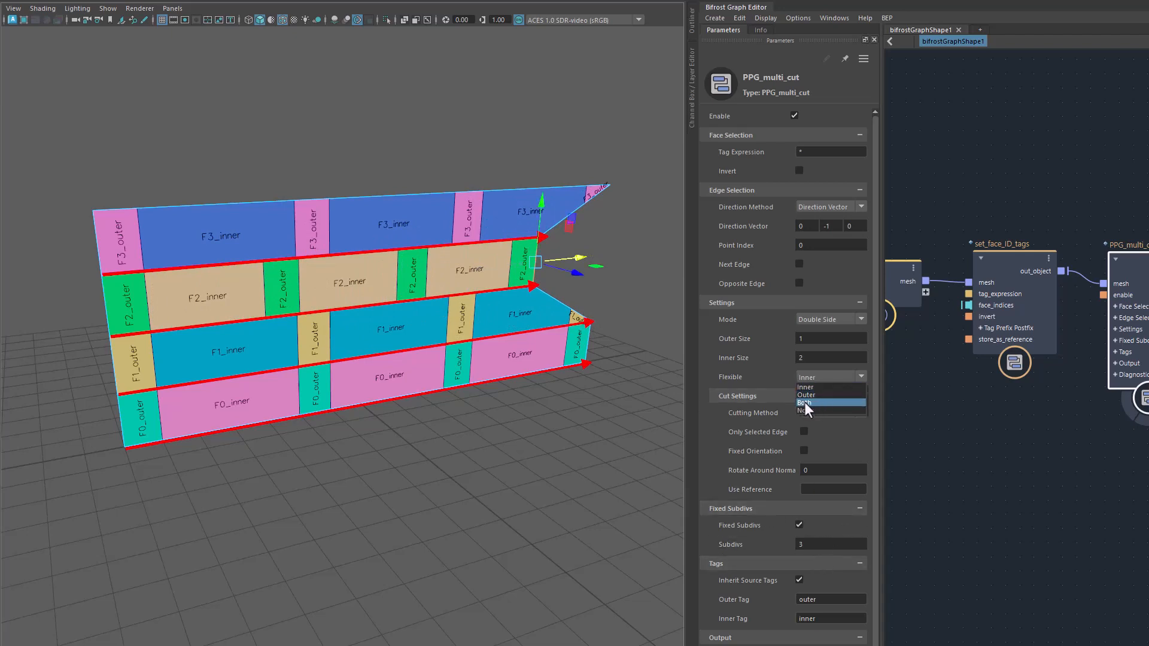
{"action": "left_click", "coordinate": [805, 403]}
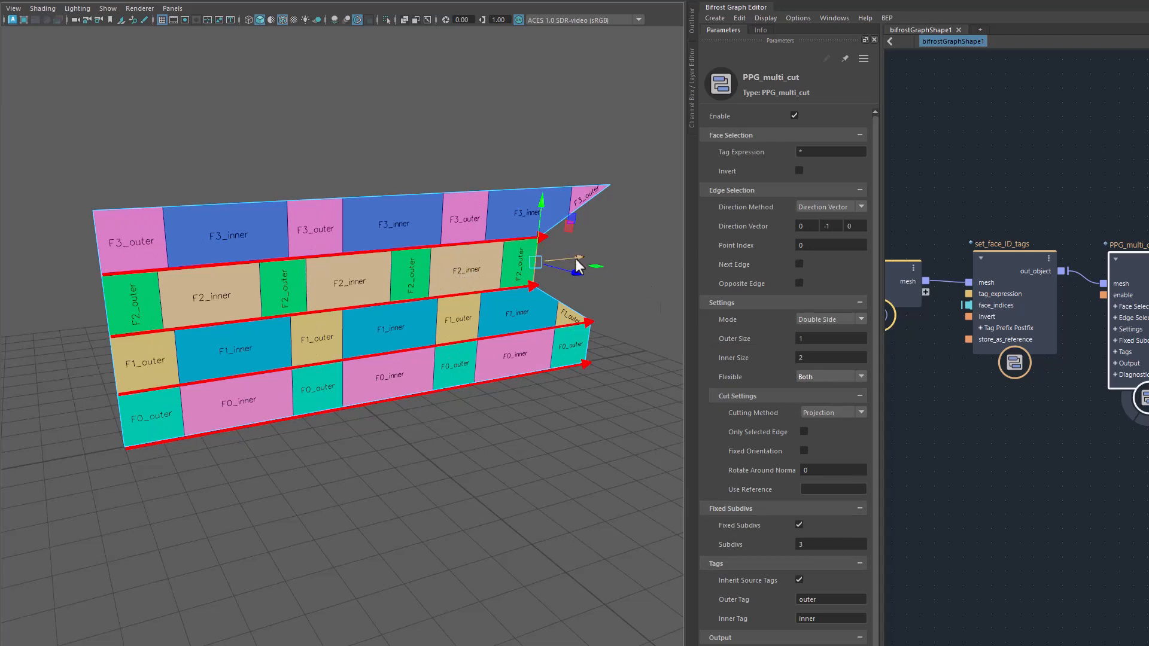
{"action": "left_click_drag", "start_coordinate": [576, 259], "coordinate": [557, 275]}
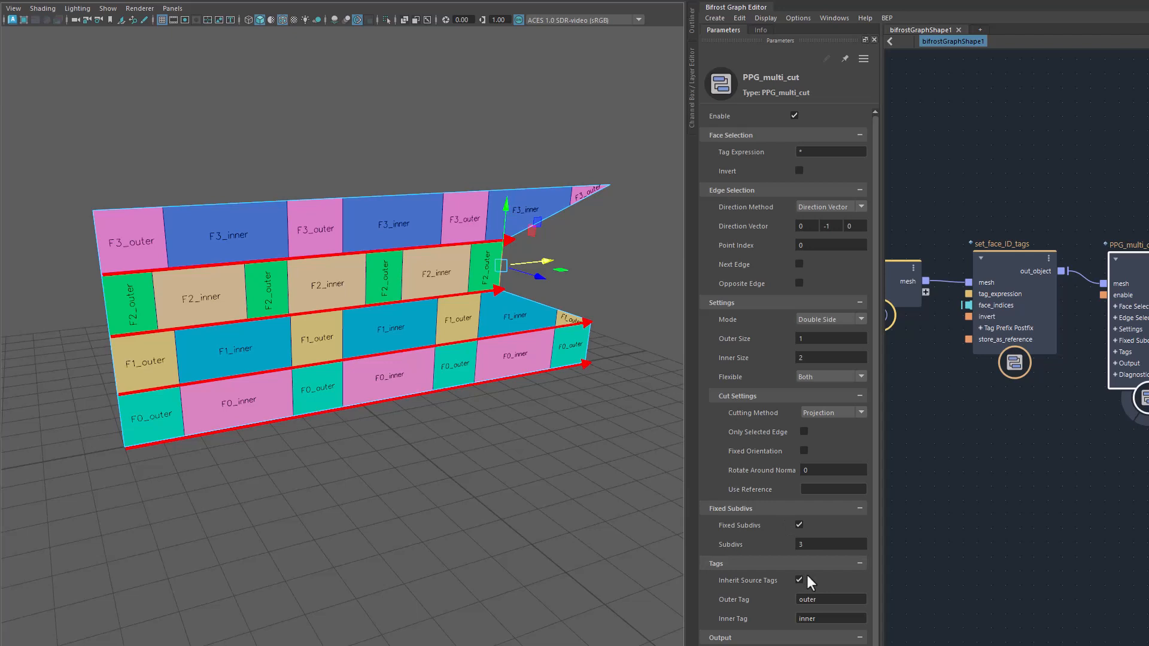
Step: Disable Fixed Subdivs and set Inner Size to 1, keeping Flexible on Both
{"action": "left_click", "coordinate": [799, 524]}
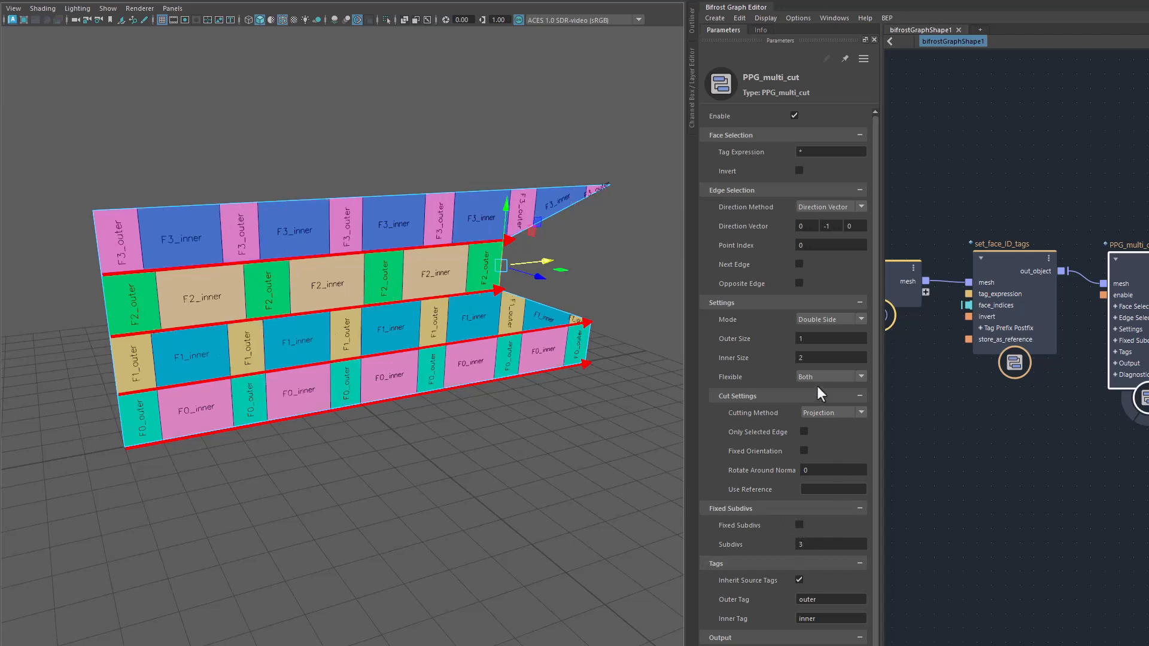
{"action": "left_click", "coordinate": [819, 377]}
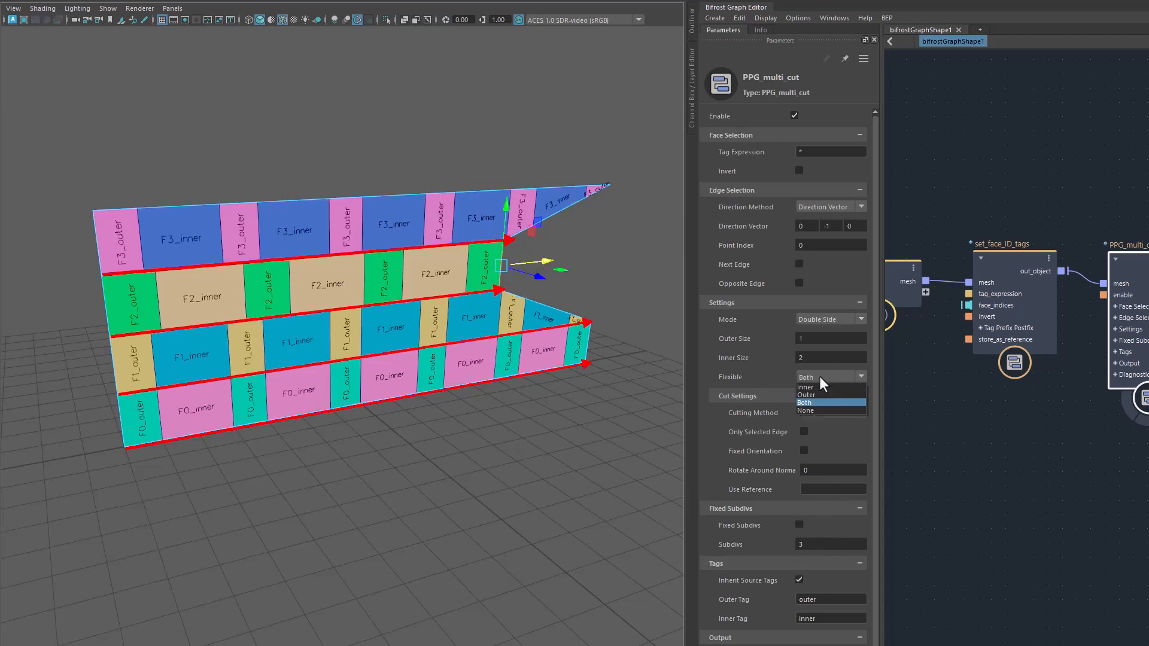
{"action": "left_click", "coordinate": [762, 379]}
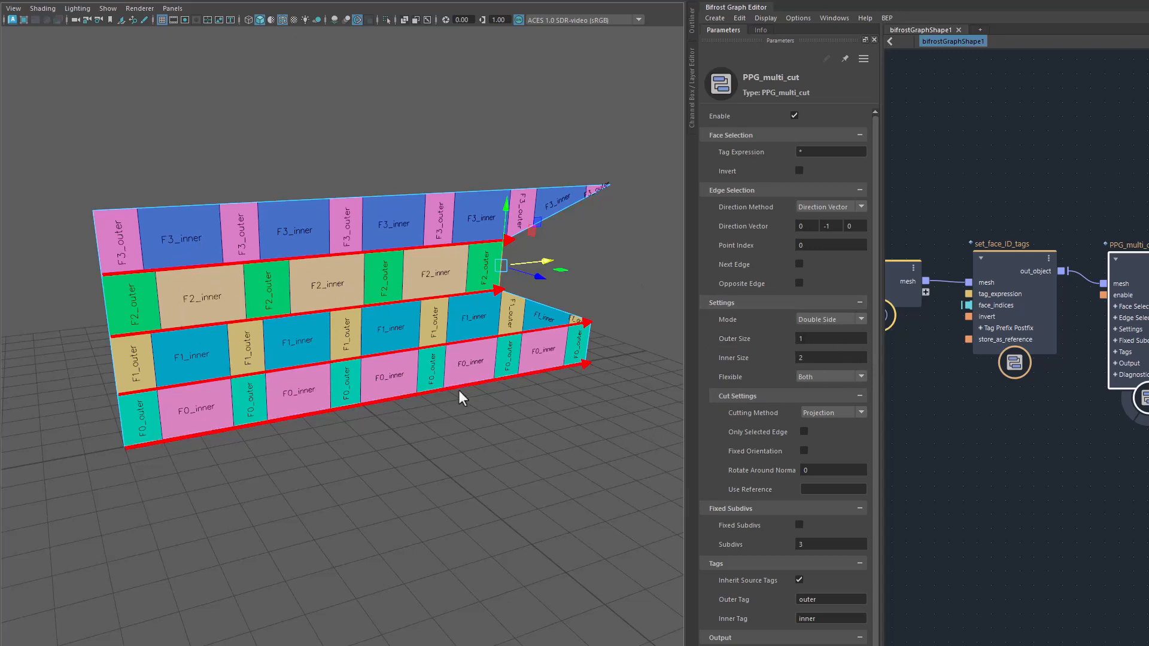
{"action": "left_click", "coordinate": [810, 357]}
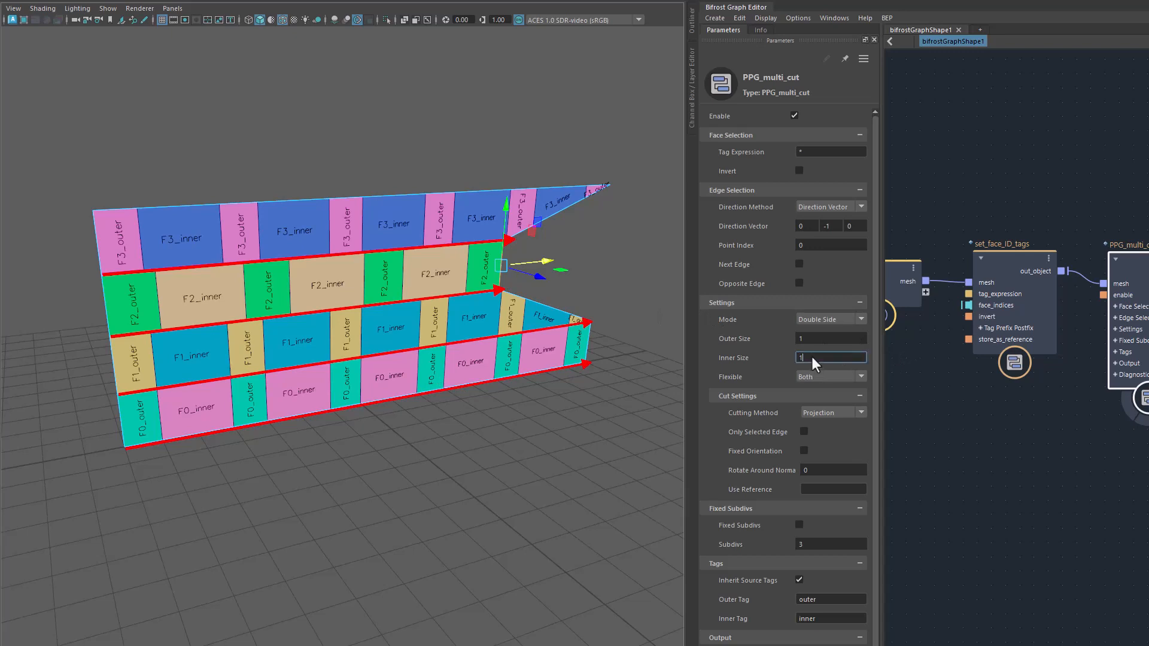
{"action": "type", "text": "1"}
{"action": "key", "text": "Return"}
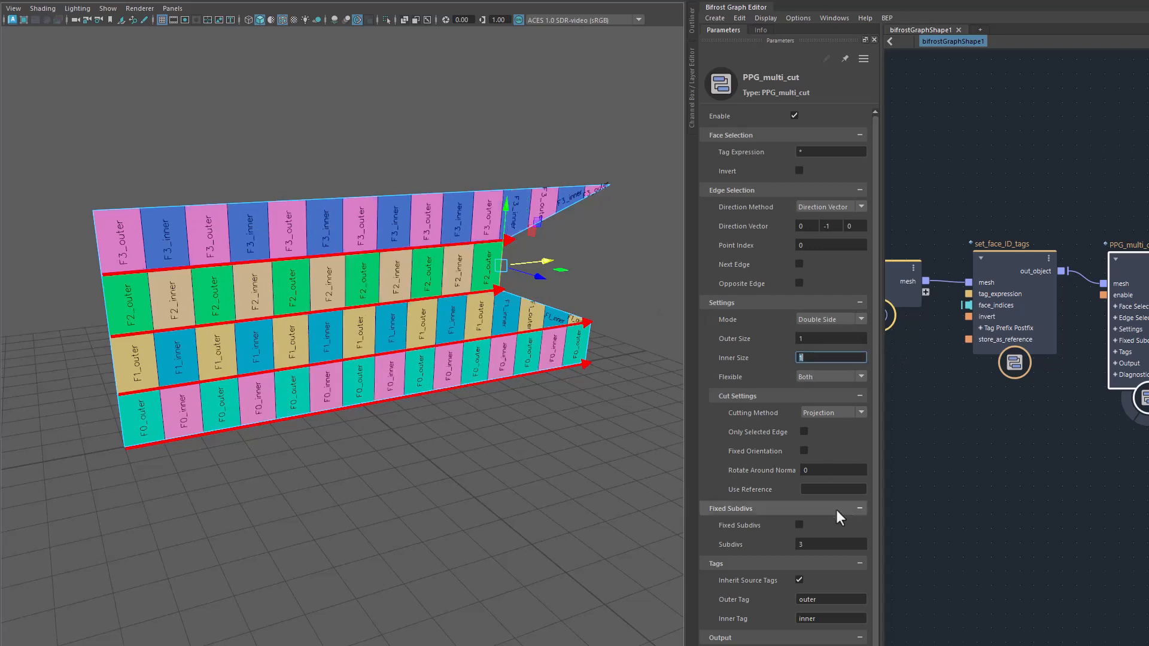
Step: Enable Fixed Subdivs with 2 subdivisions and set the Mode to Start Side
{"action": "left_click", "coordinate": [799, 524]}
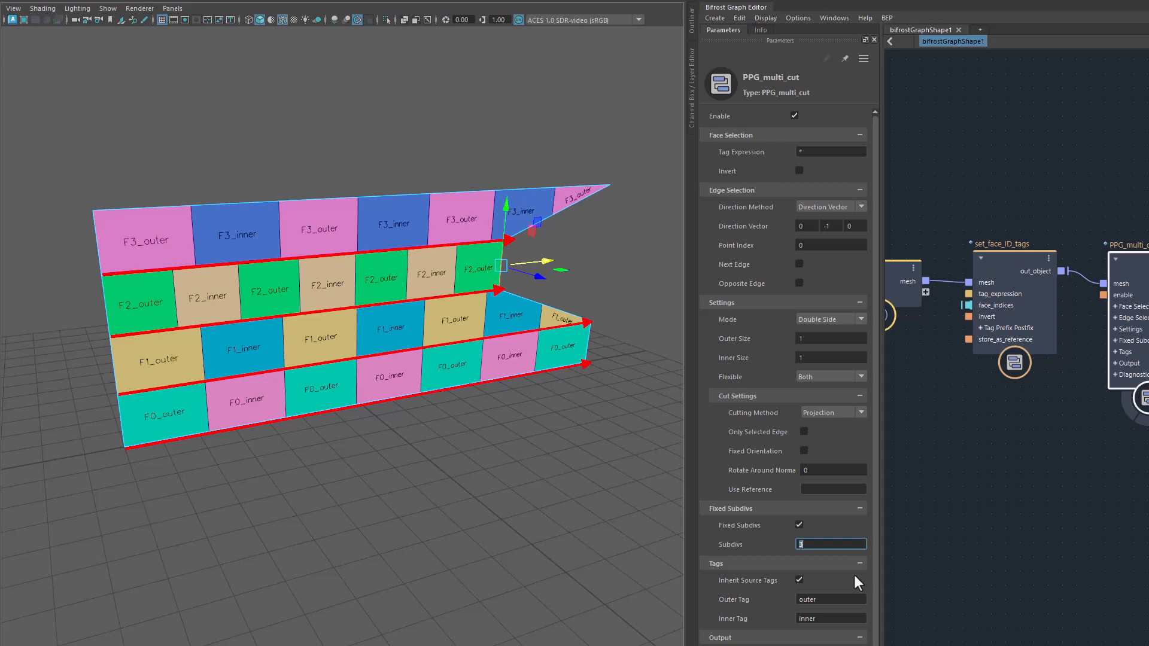
{"action": "type", "text": "2"}
{"action": "key", "text": "Return"}
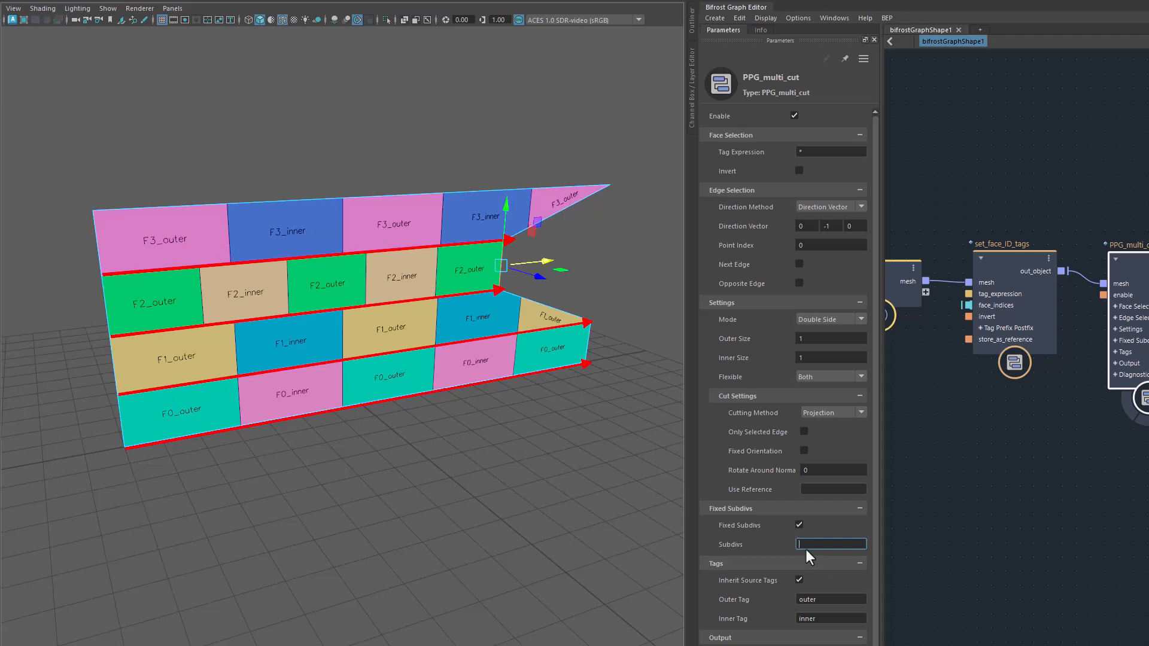
{"action": "left_click", "coordinate": [818, 317]}
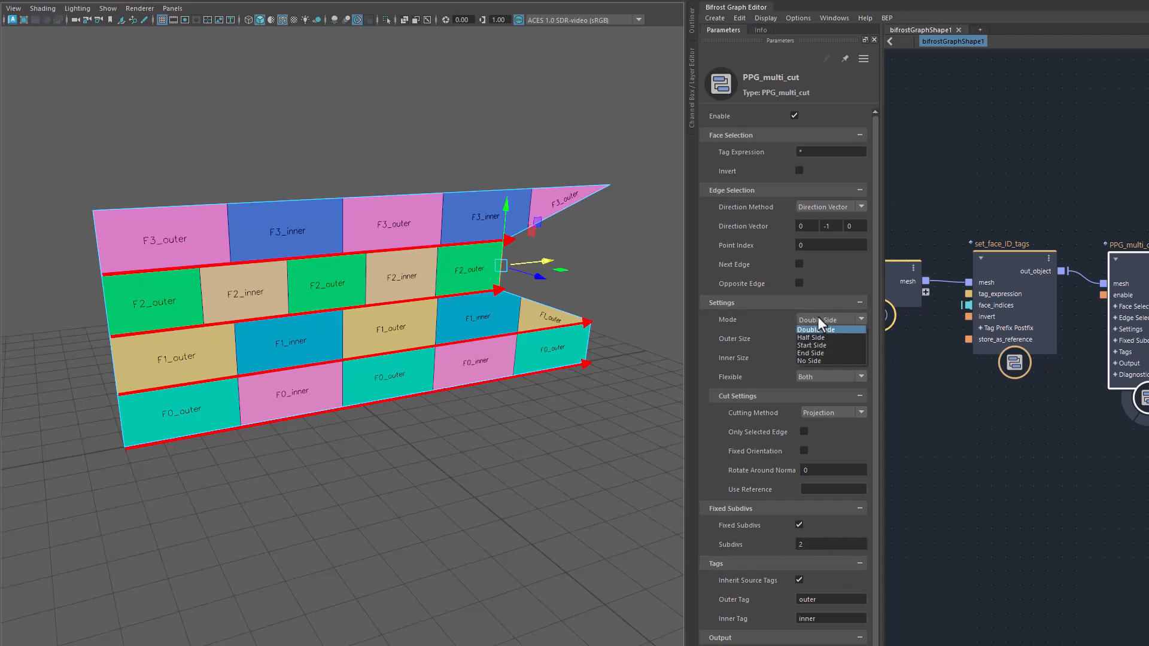
{"action": "left_click", "coordinate": [824, 346]}
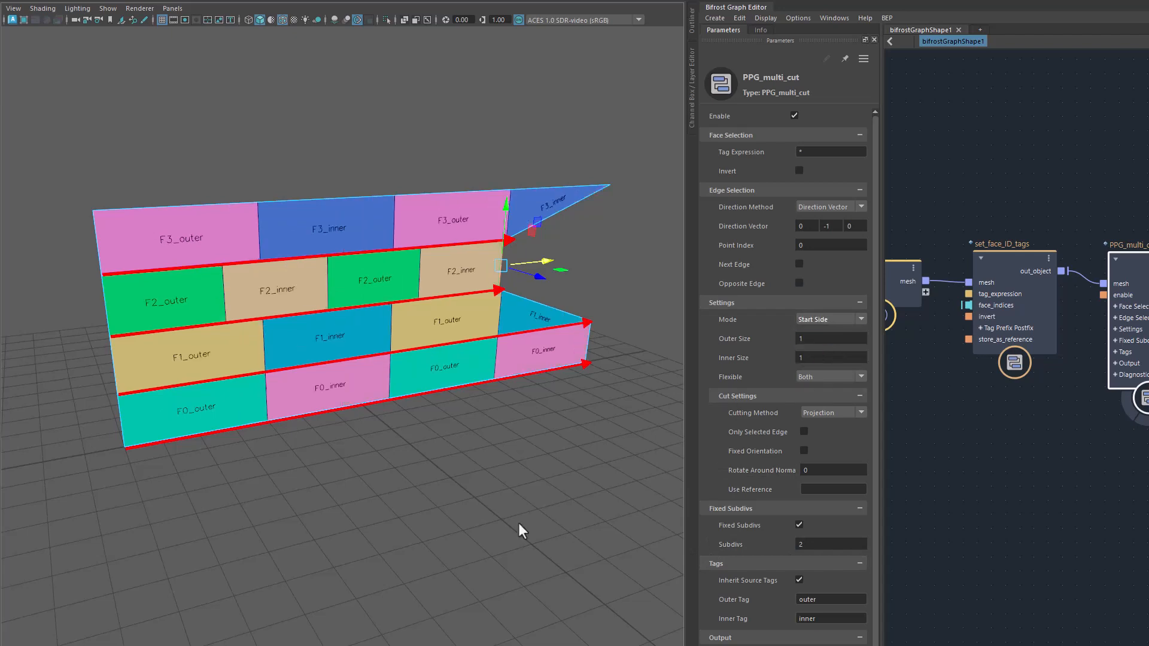
Step: Disable Inherit Source Tags and set both the Outer Tag and the Inner Tag to "o"
{"action": "left_click", "coordinate": [800, 579]}
{"action": "double_click", "coordinate": [808, 599]}
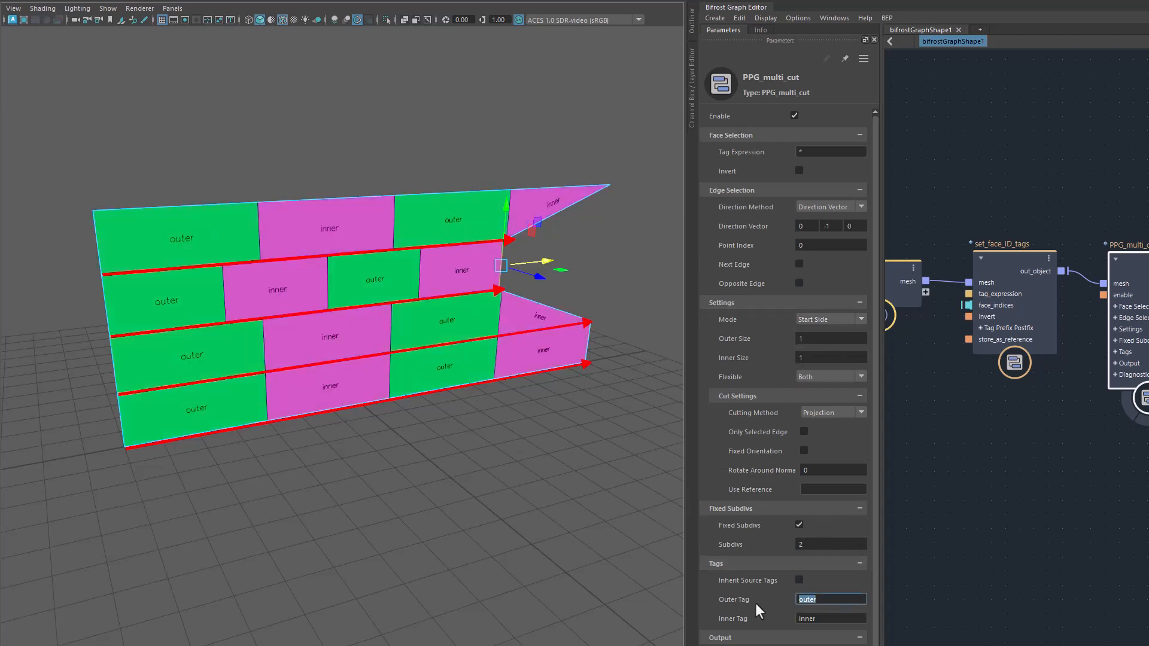
{"action": "type", "text": "o"}
{"action": "left_click", "coordinate": [824, 620]}
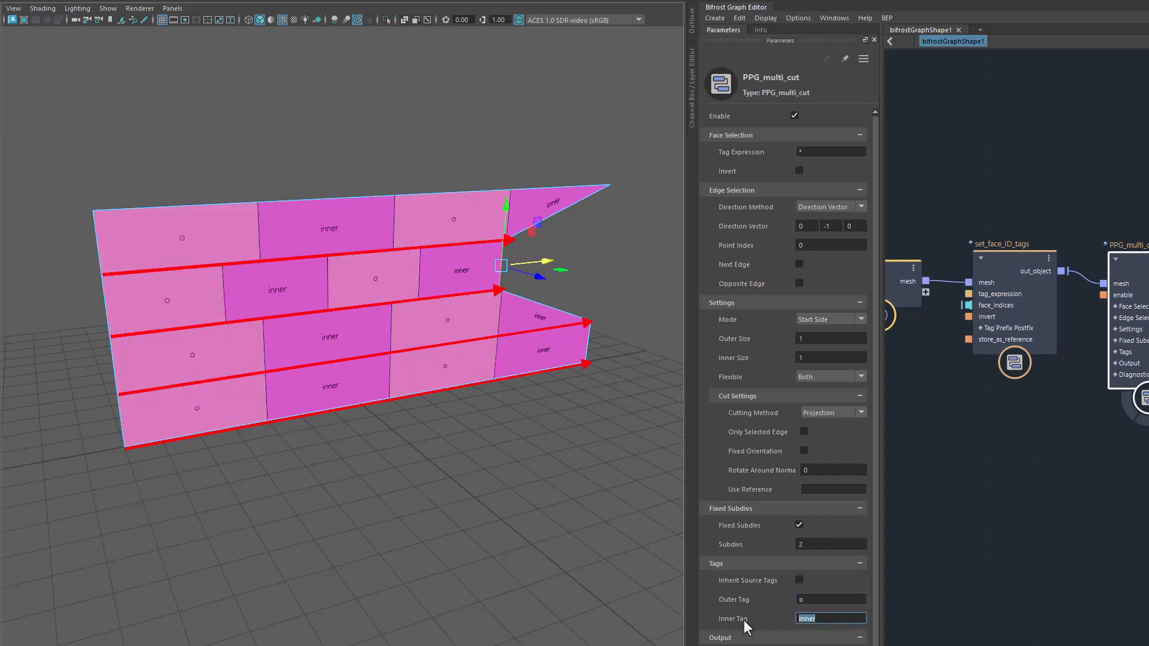
{"action": "type", "text": "o"}
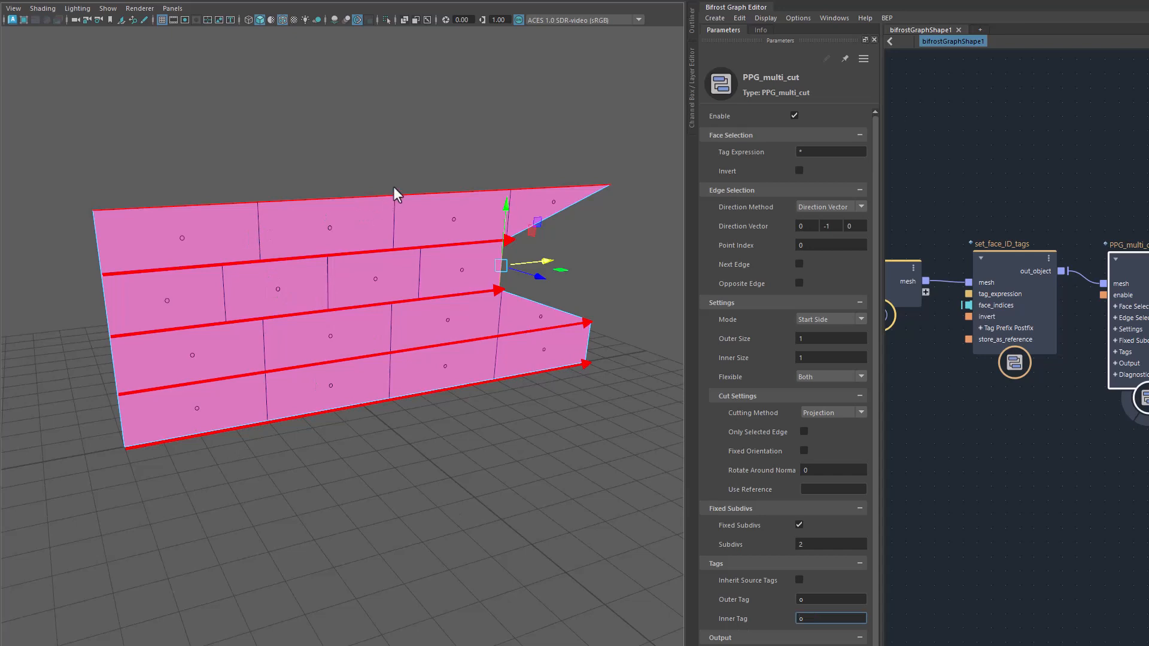
Step: Slide the F2 end edge outward past the other faces' ends and set Inner Size to 2
{"action": "left_click_drag", "start_coordinate": [544, 262], "coordinate": [653, 268]}
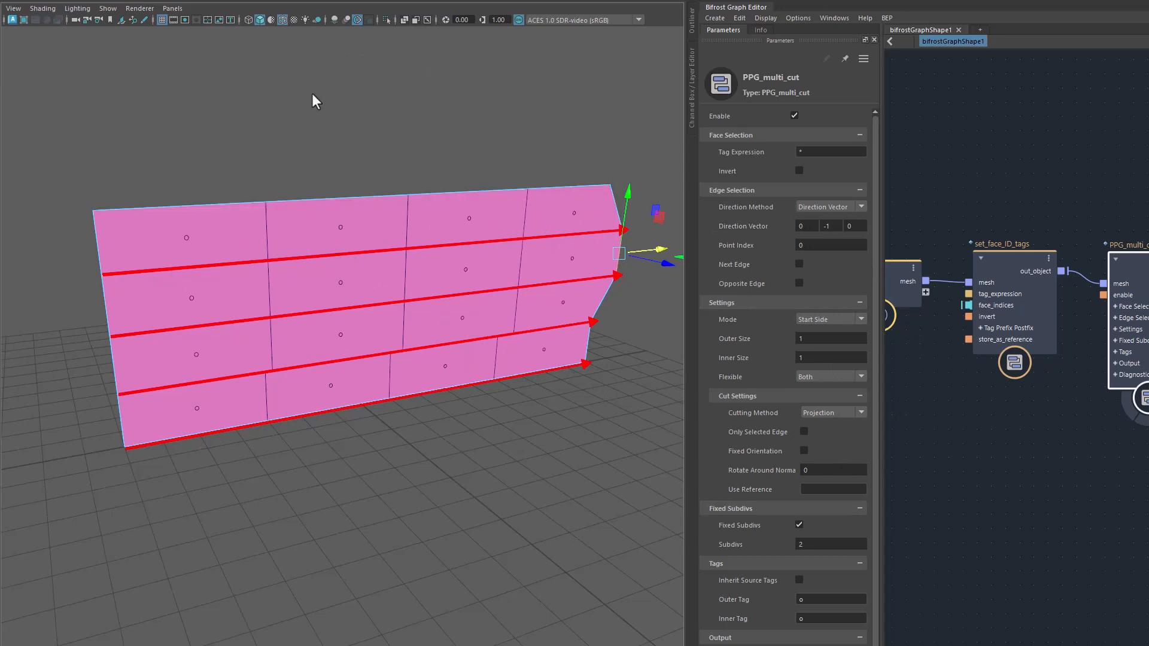
{"action": "mouse_move", "coordinate": [543, 472]}
{"action": "middle_mouse_down"}
{"action": "mouse_move", "coordinate": [423, 480]}
{"action": "mouse_move", "coordinate": [612, 475]}
{"action": "mouse_move", "coordinate": [447, 487]}
{"action": "mouse_move", "coordinate": [595, 483]}
{"action": "mouse_move", "coordinate": [481, 494]}
{"action": "mouse_move", "coordinate": [538, 491]}
{"action": "middle_mouse_up"}
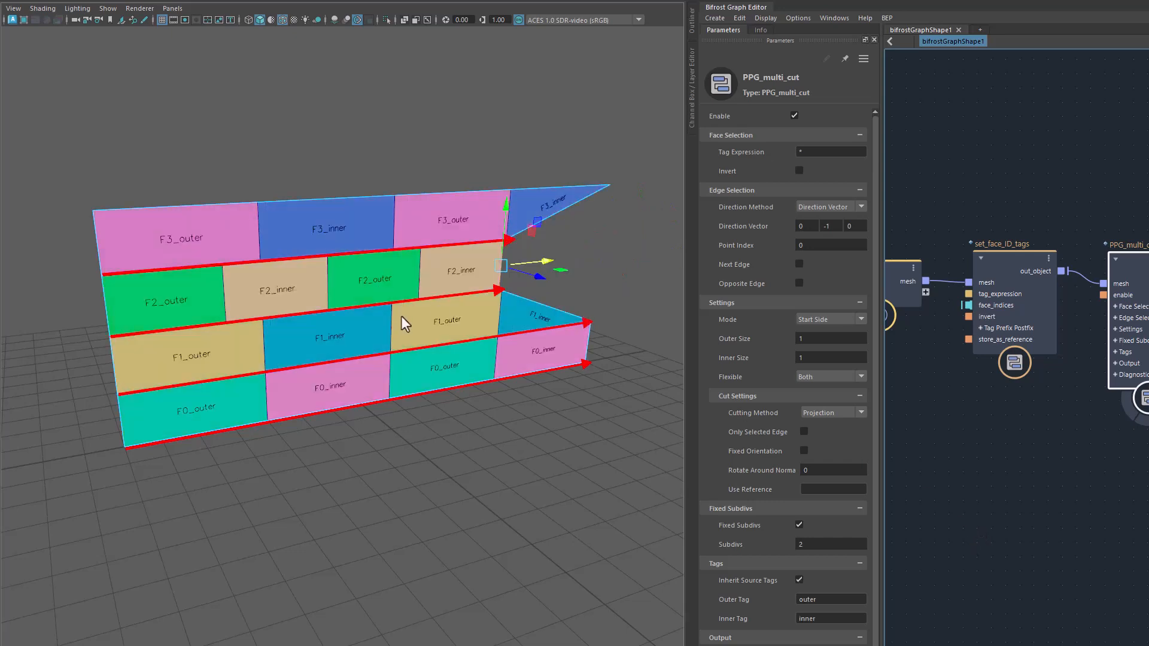
{"action": "middle_click_drag", "start_coordinate": [361, 518], "coordinate": [549, 487]}
{"action": "left_click", "coordinate": [816, 358]}
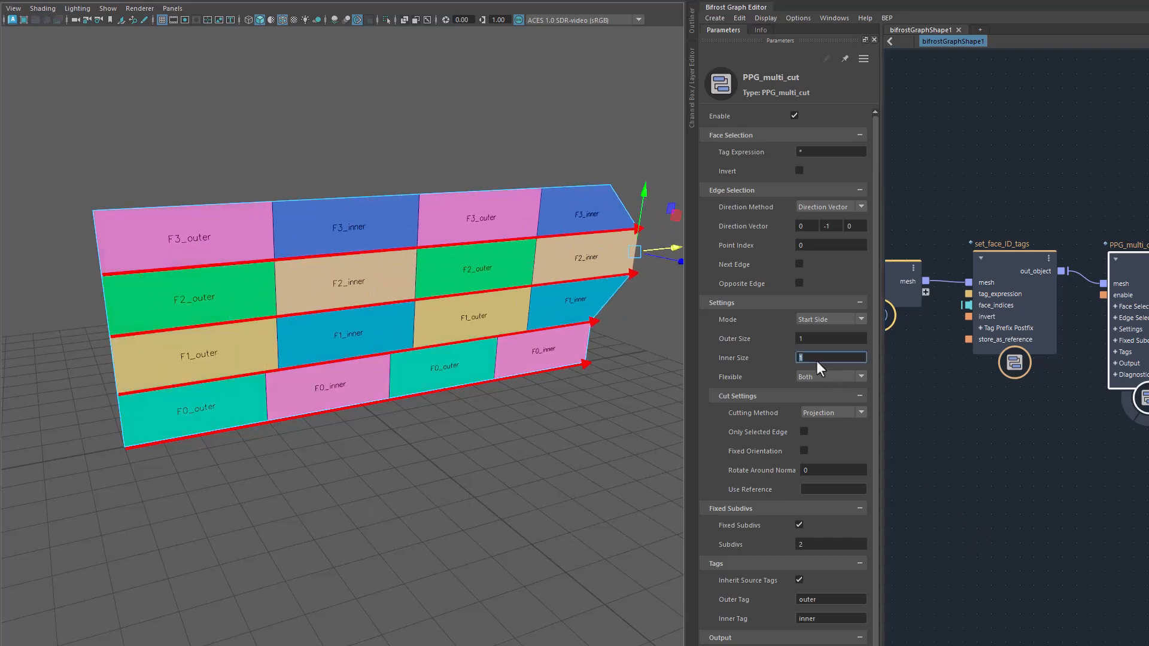
{"action": "type", "text": "2"}
{"action": "key", "text": "Return"}
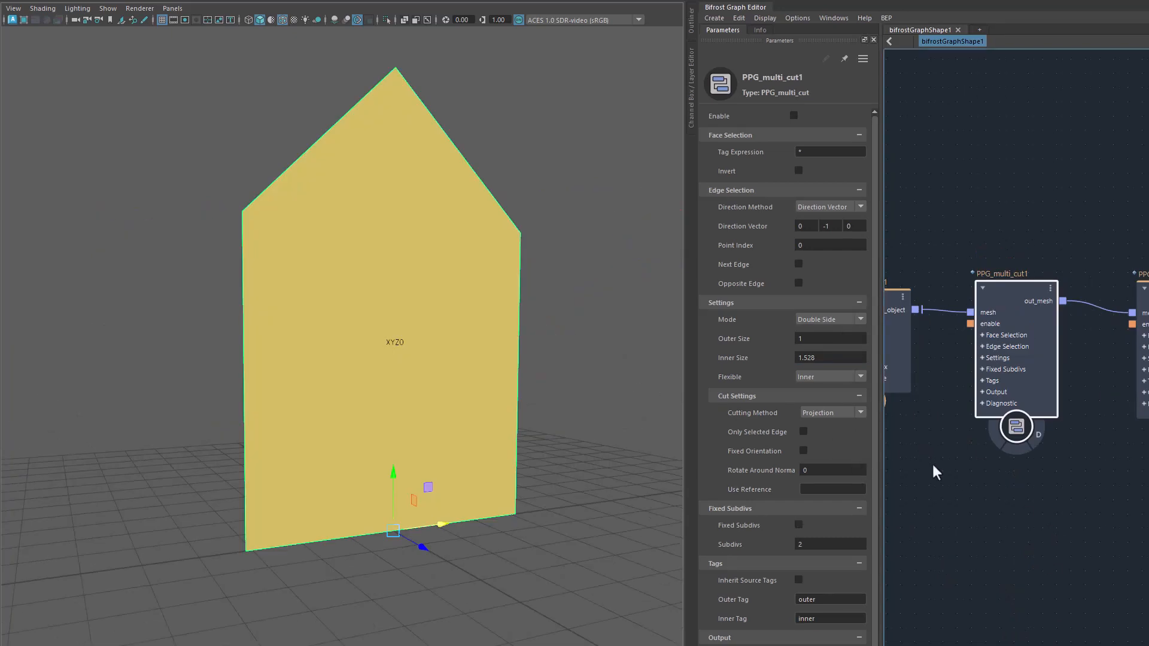
Step: Enable PPG_multi_cut1 on the house-shaped face, trying the Relative (quads only) Cutting Method before returning it to Projection
{"action": "left_click_drag", "start_coordinate": [549, 388], "coordinate": [566, 336], "text": "alt"}
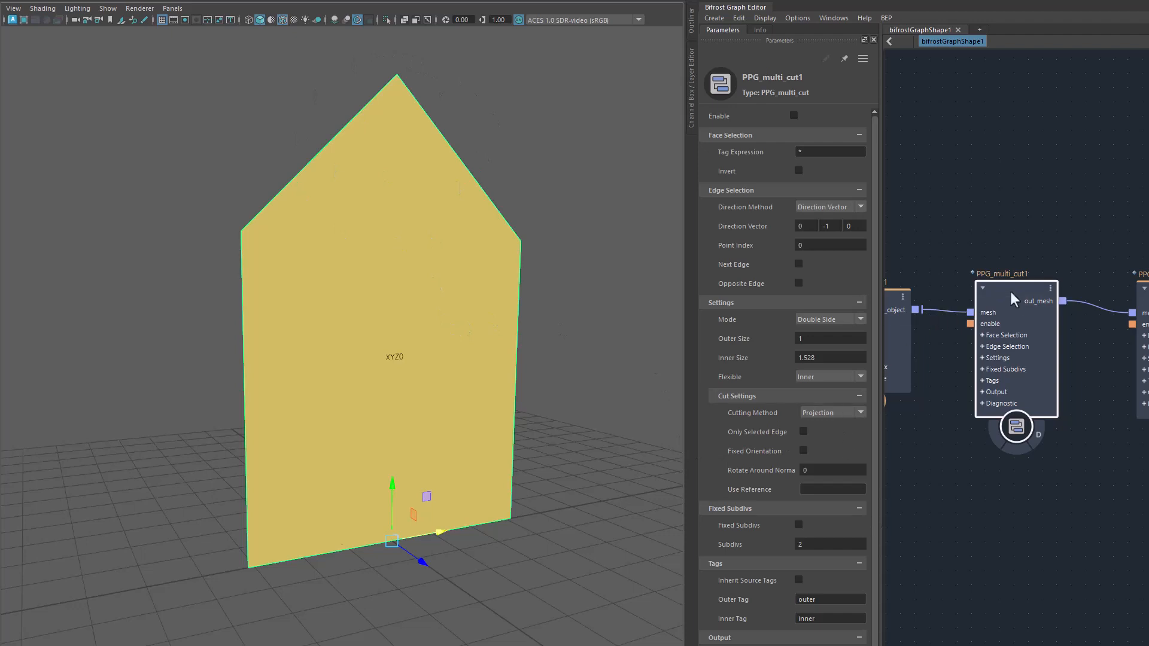
{"action": "left_click", "coordinate": [793, 116]}
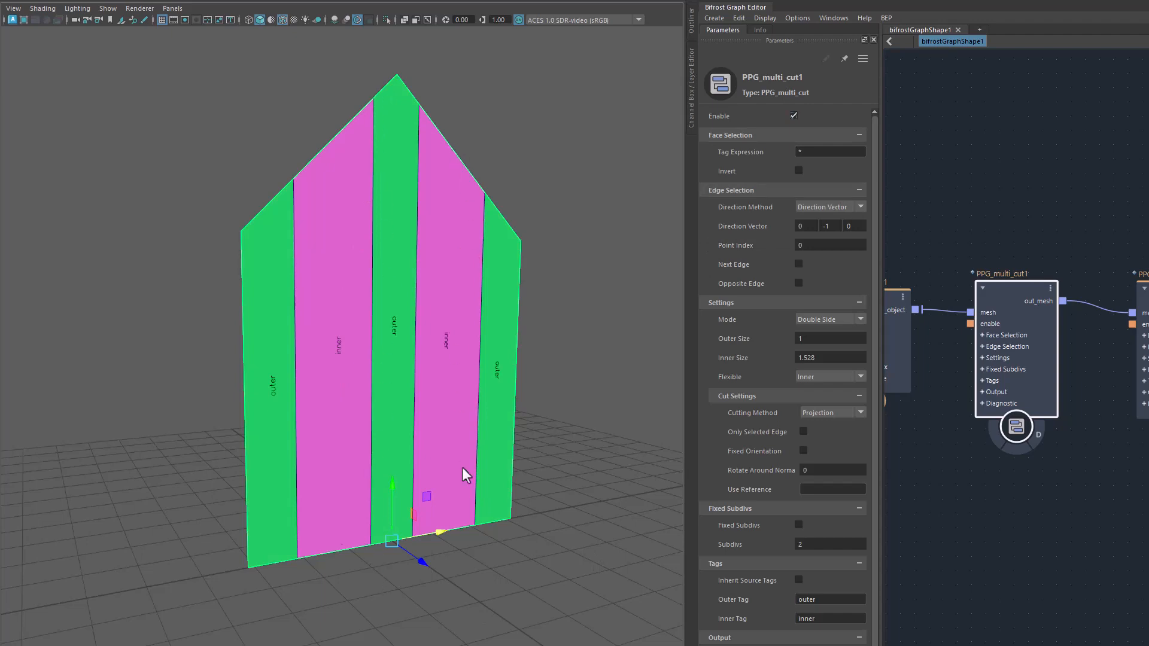
{"action": "left_click", "coordinate": [822, 414]}
{"action": "left_click", "coordinate": [827, 423]}
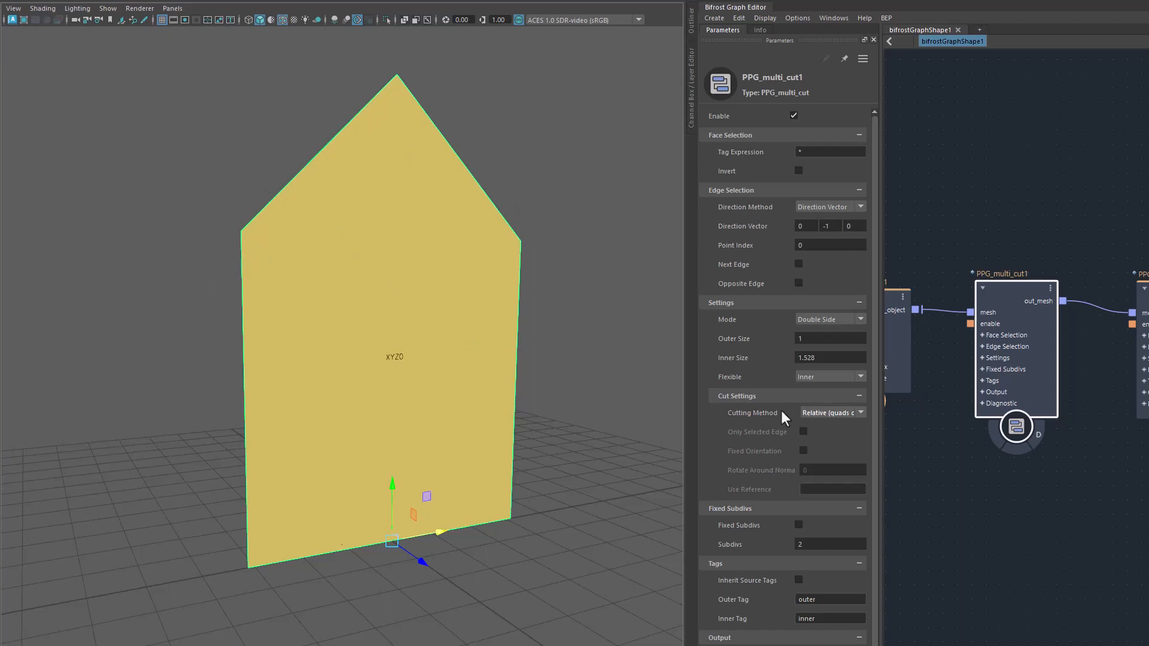
{"action": "left_click", "coordinate": [813, 412]}
{"action": "left_click", "coordinate": [820, 429]}
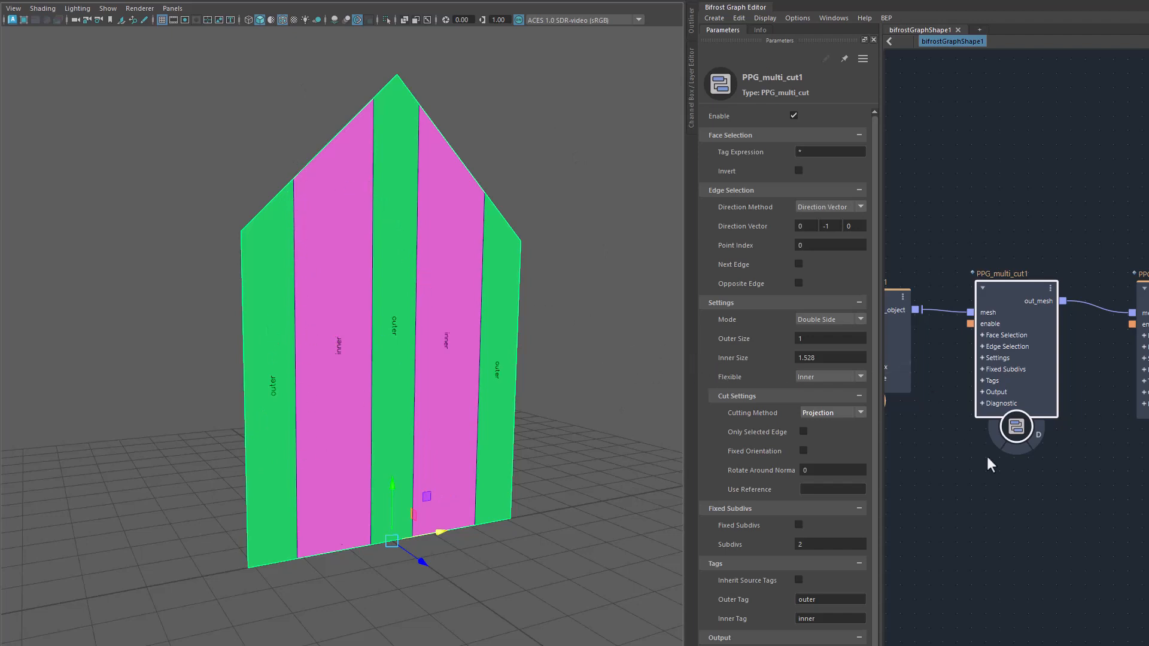
Step: Enable PPG_multi_cut2 so the vertical strips of the house-shaped face are cut crosswise
{"action": "middle_click_drag", "start_coordinate": [1021, 500], "coordinate": [954, 500]}
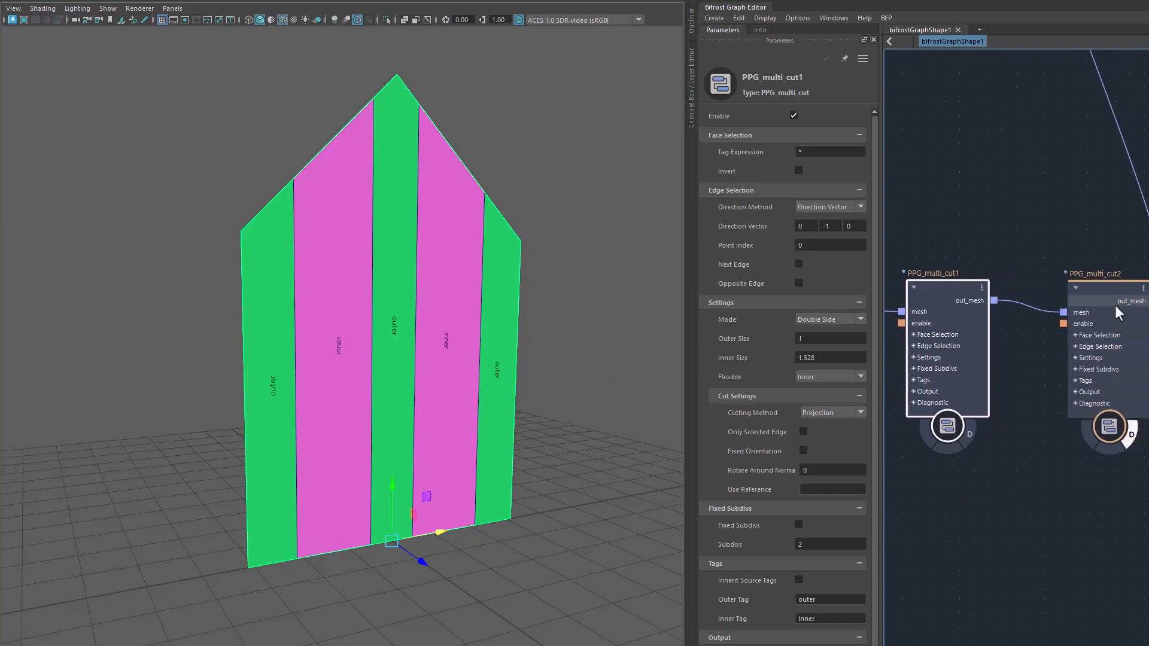
{"action": "left_click", "coordinate": [1097, 285]}
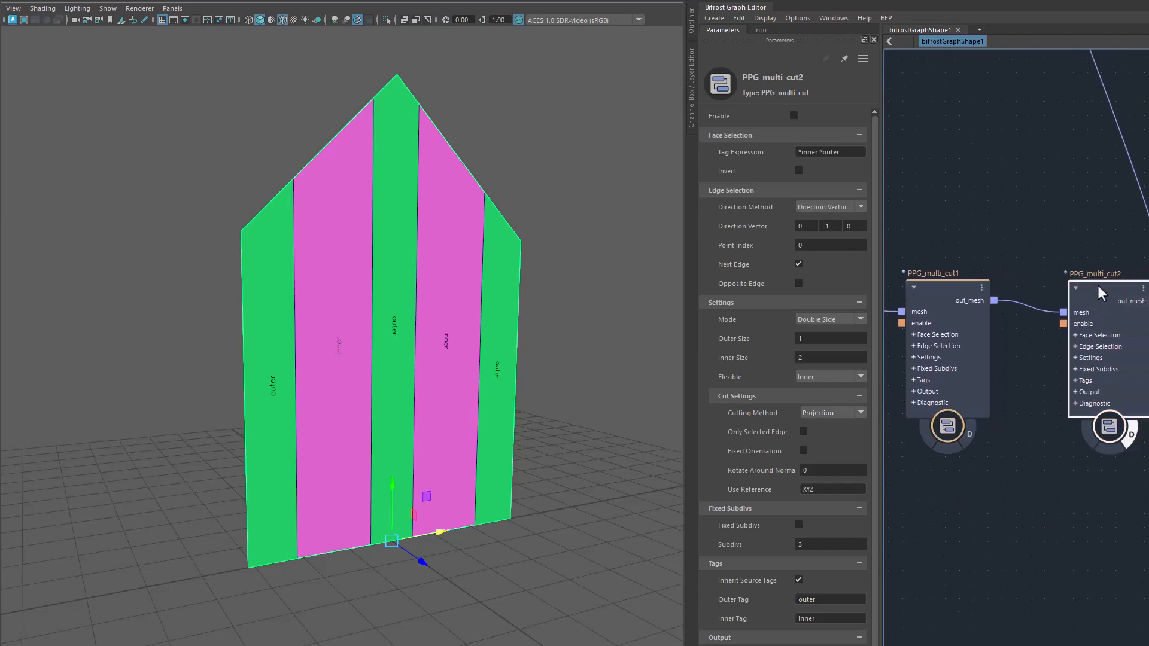
{"action": "left_click", "coordinate": [793, 116]}
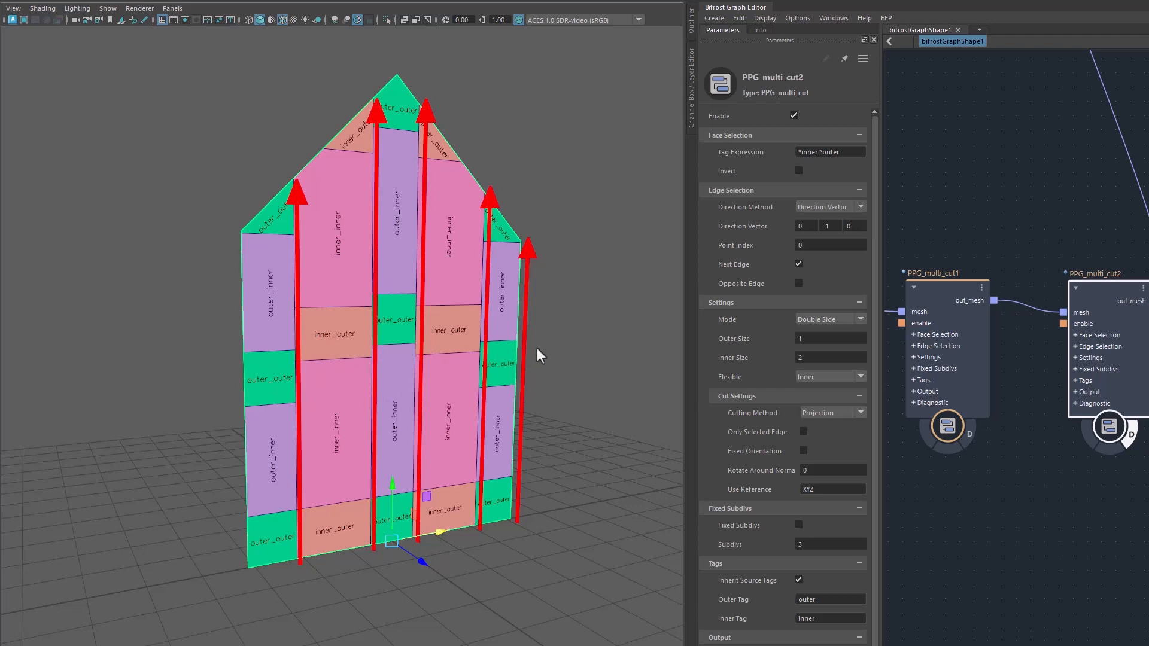
Step: Try PPG_multi_cut2 with Flexible set to None and Rotate Around Normal set to about 28.72
{"action": "left_click", "coordinate": [826, 377]}
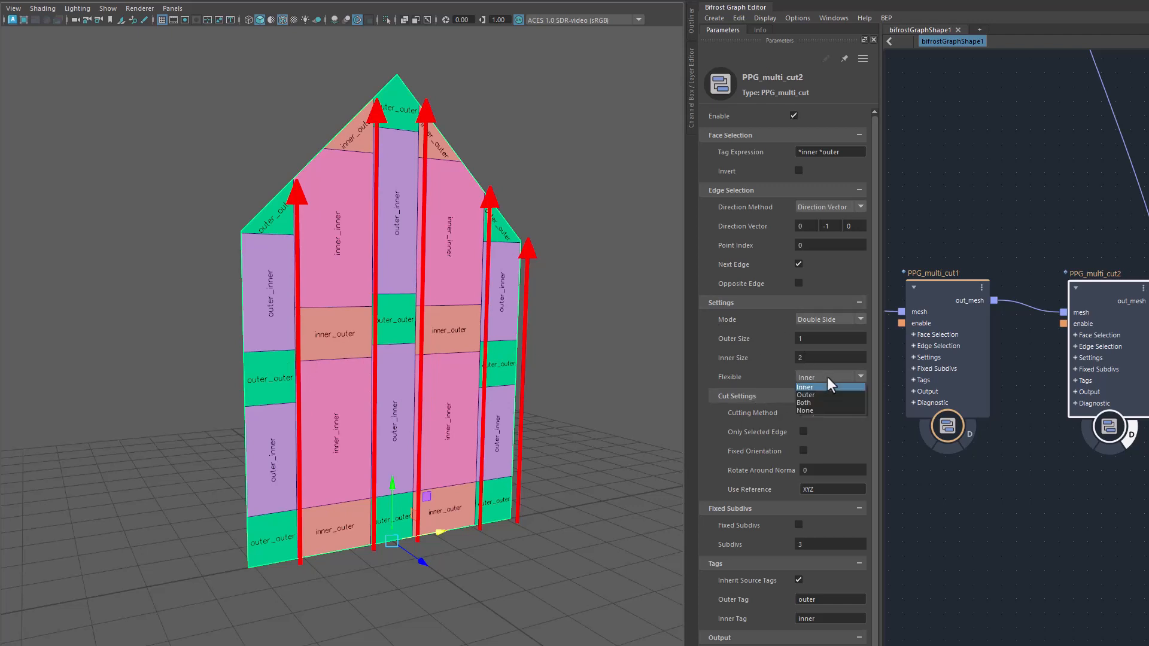
{"action": "left_click", "coordinate": [807, 411]}
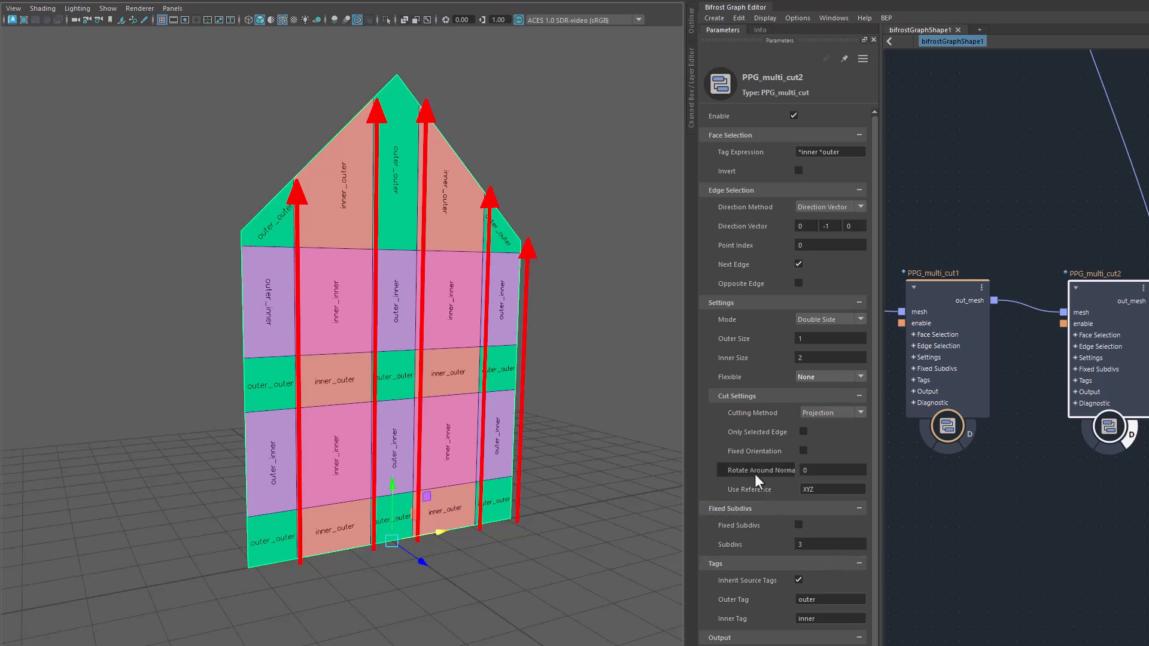
{"action": "left_click_drag", "start_coordinate": [755, 474], "coordinate": [1107, 461]}
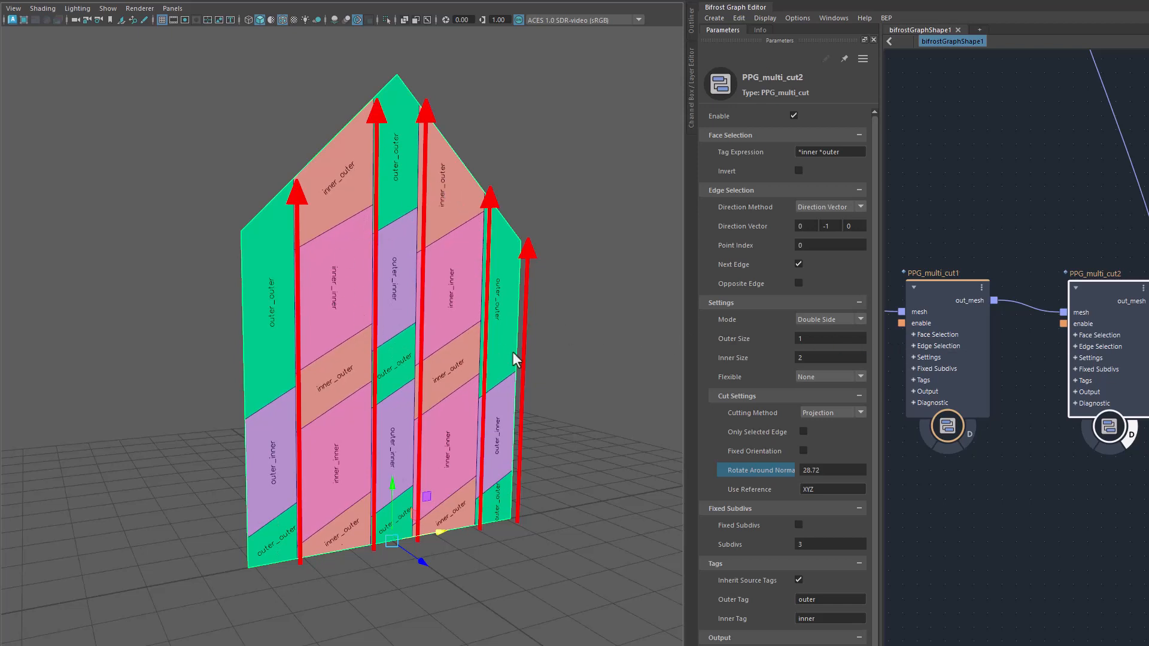
Step: Return Flexible to Inner and reset Rotate Around Normal to 0 on PPG_multi_cut2
{"action": "left_click", "coordinate": [816, 380]}
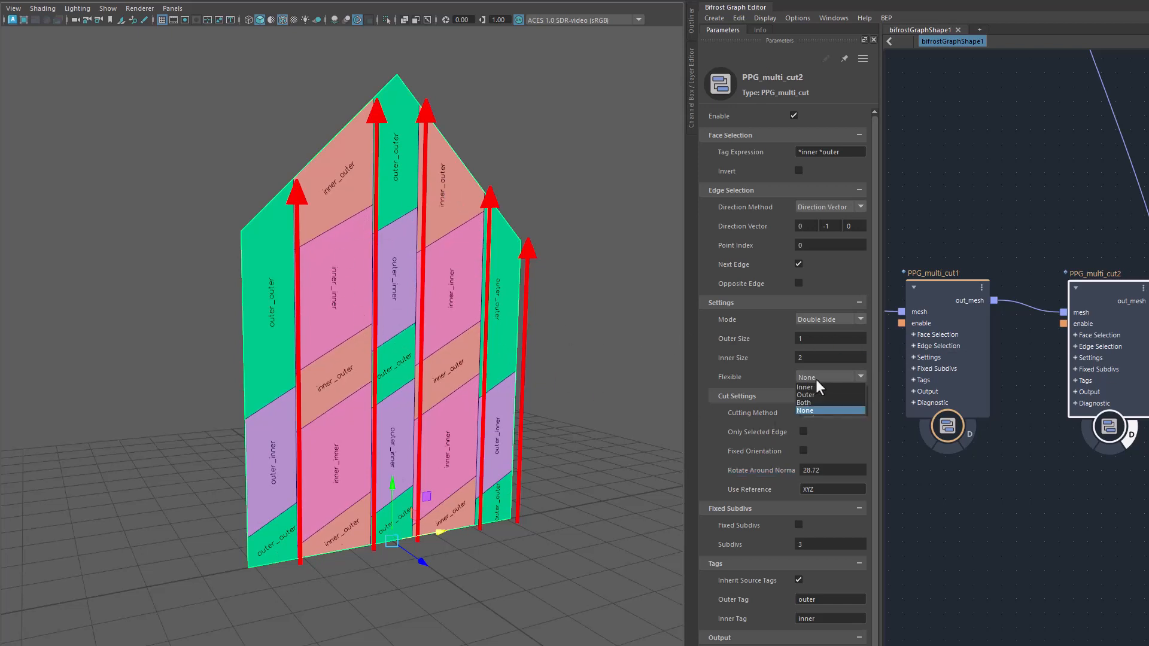
{"action": "left_click", "coordinate": [813, 396]}
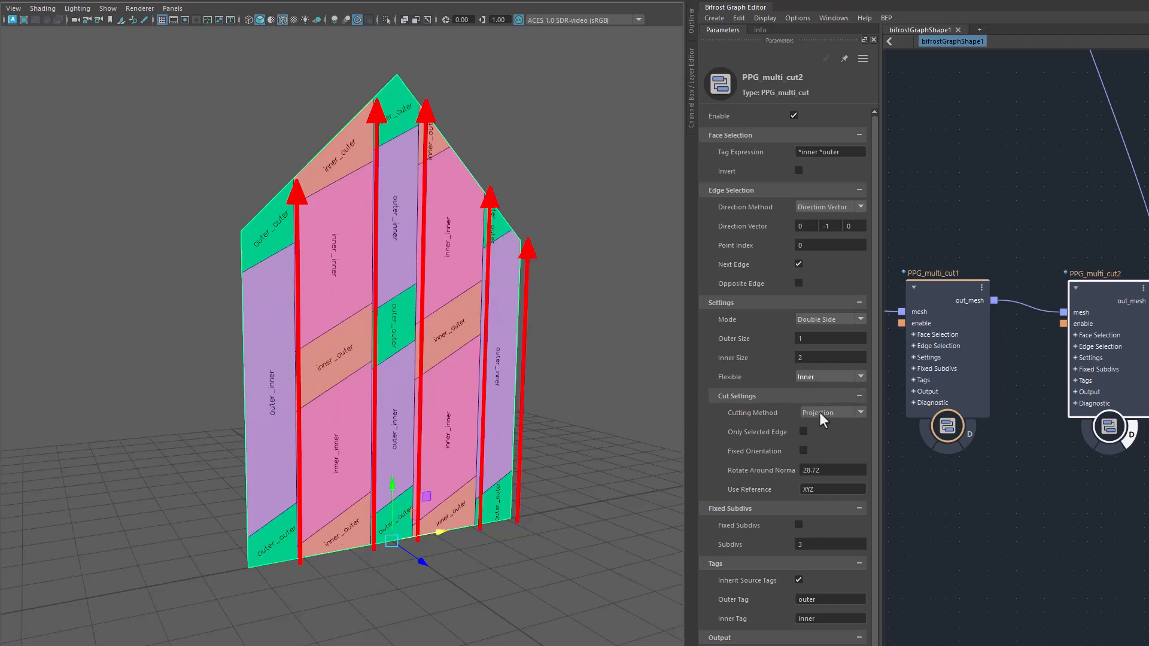
{"action": "left_click", "coordinate": [824, 472]}
{"action": "type", "text": "0"}
{"action": "key", "text": "Return"}
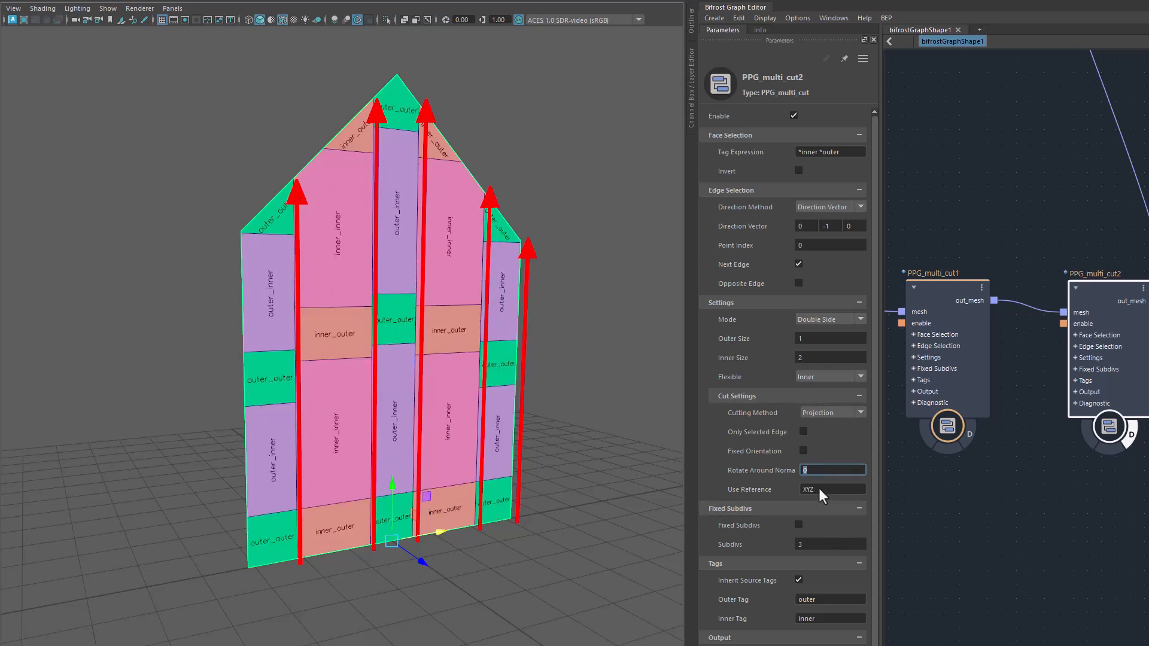
Step: Clear the Use Reference value of PPG_multi_cut2 and disable both PPG_multi_cut2 and PPG_multi_cut1
{"action": "left_click", "coordinate": [818, 488]}
{"action": "key", "text": "BackSpace"}
{"action": "middle_click_drag", "start_coordinate": [943, 495], "coordinate": [1139, 483], "text": "alt"}
{"action": "middle_click_drag", "start_coordinate": [967, 470], "coordinate": [992, 477], "text": "alt"}
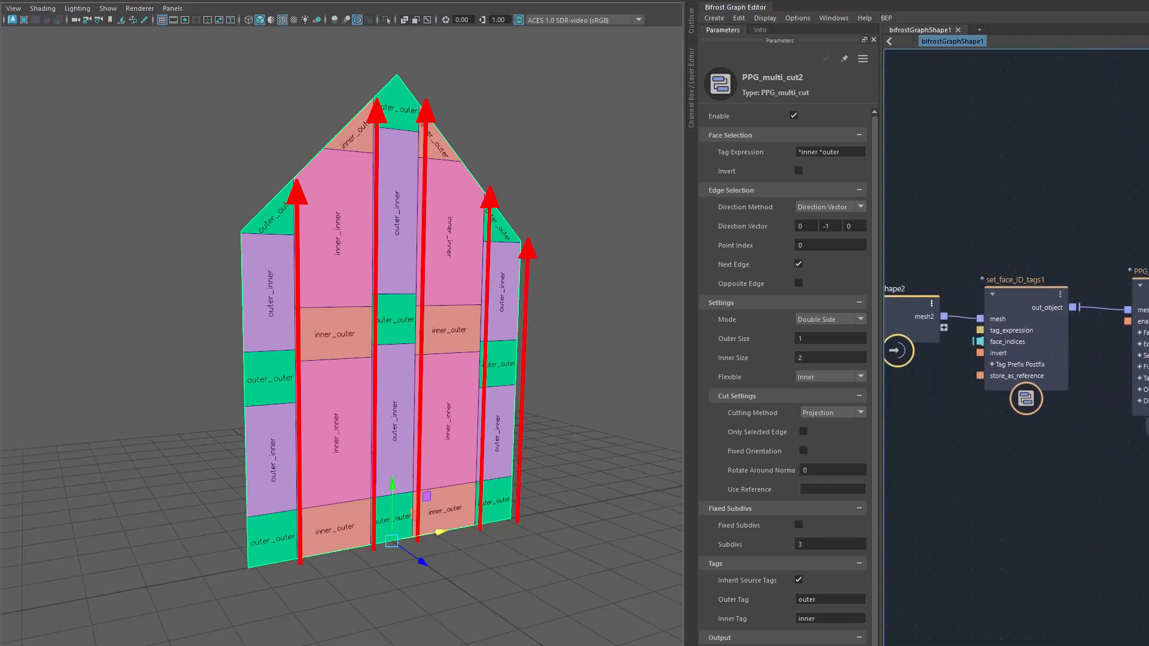
{"action": "left_click", "coordinate": [794, 116]}
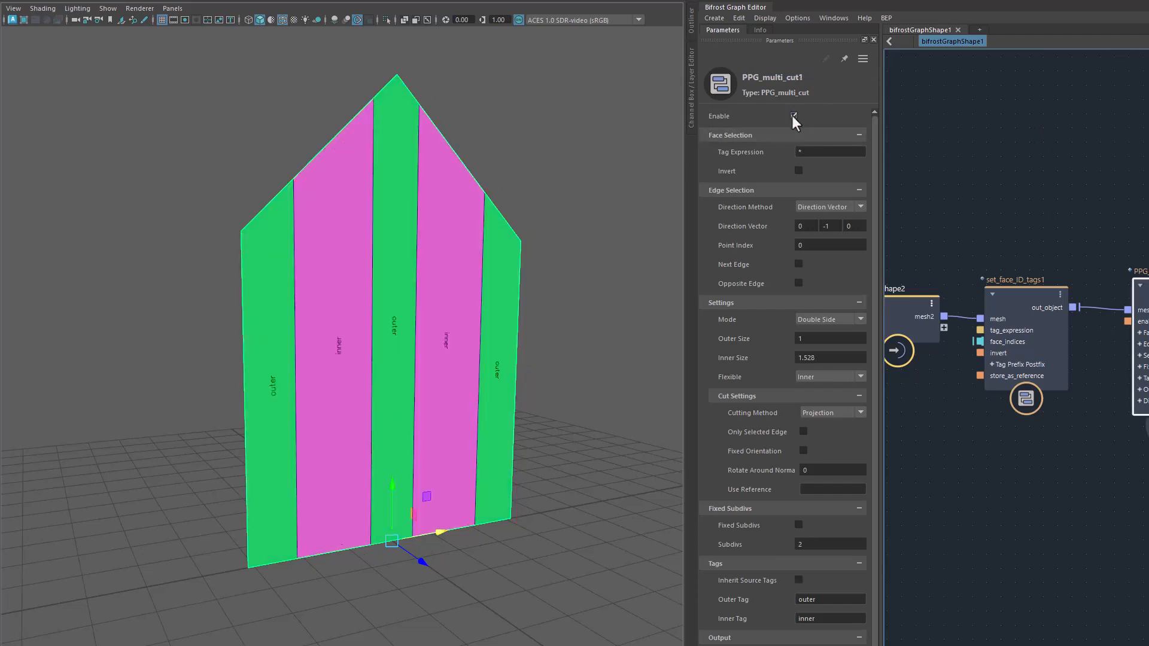
{"action": "left_click", "coordinate": [793, 116]}
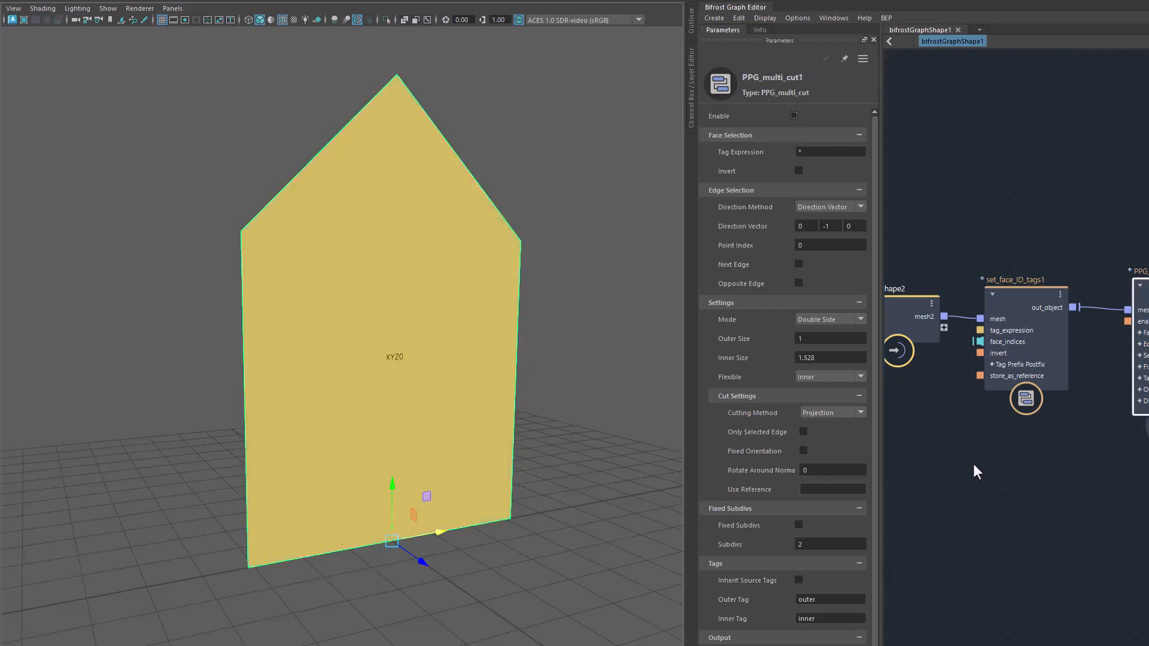
Step: Review the Tag Expression and Tag Prefix of set_face_ID_tags1 and enable its Store As Reference option
{"action": "left_click", "coordinate": [1010, 292]}
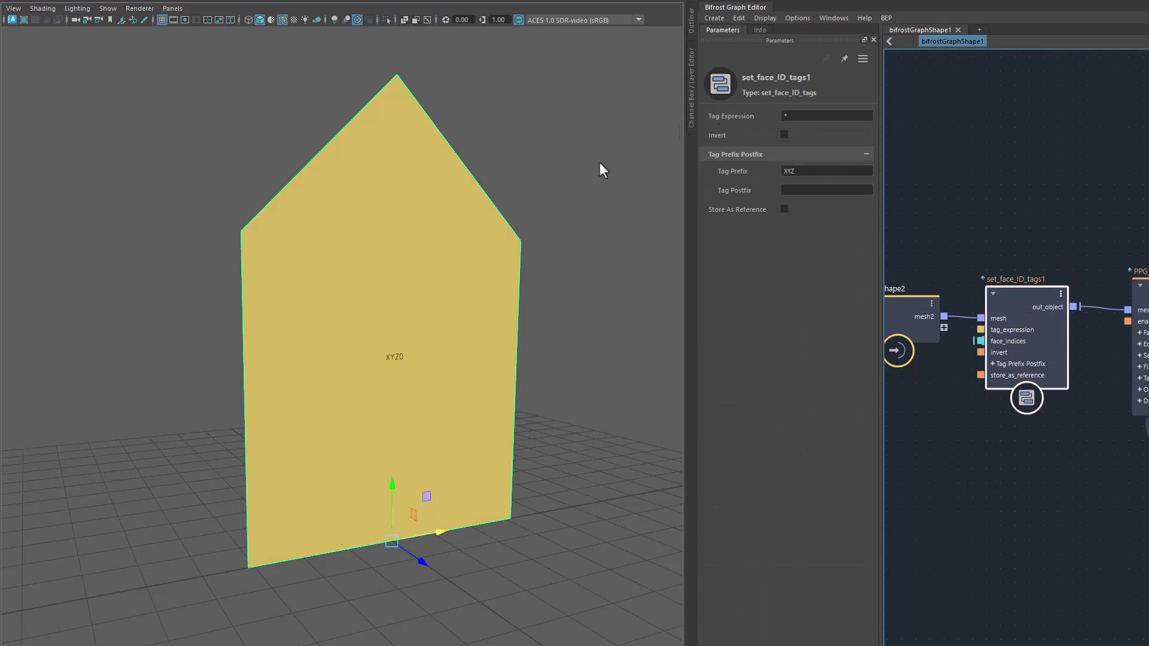
{"action": "left_click", "coordinate": [793, 117]}
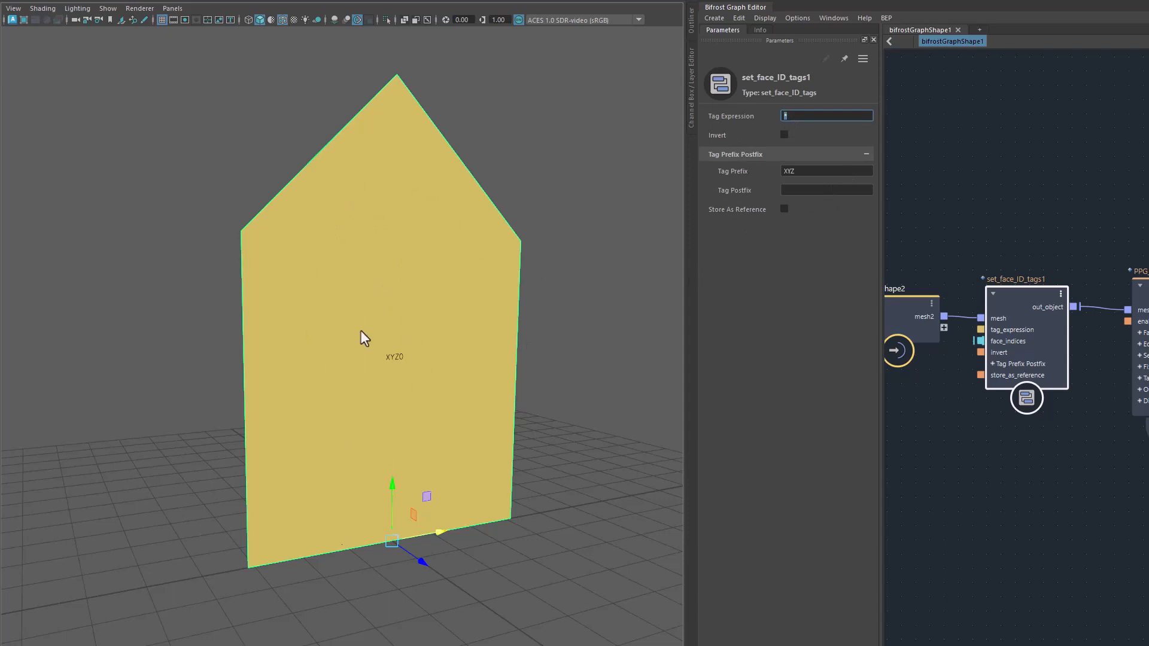
{"action": "left_click", "coordinate": [800, 170]}
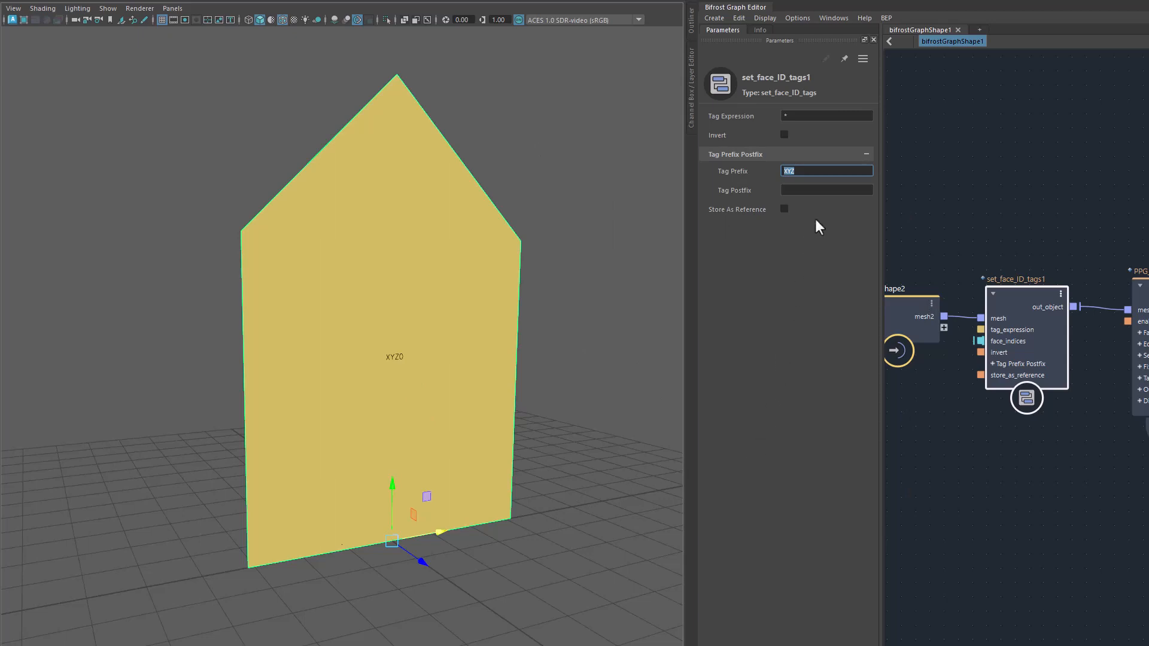
{"action": "left_click", "coordinate": [784, 208]}
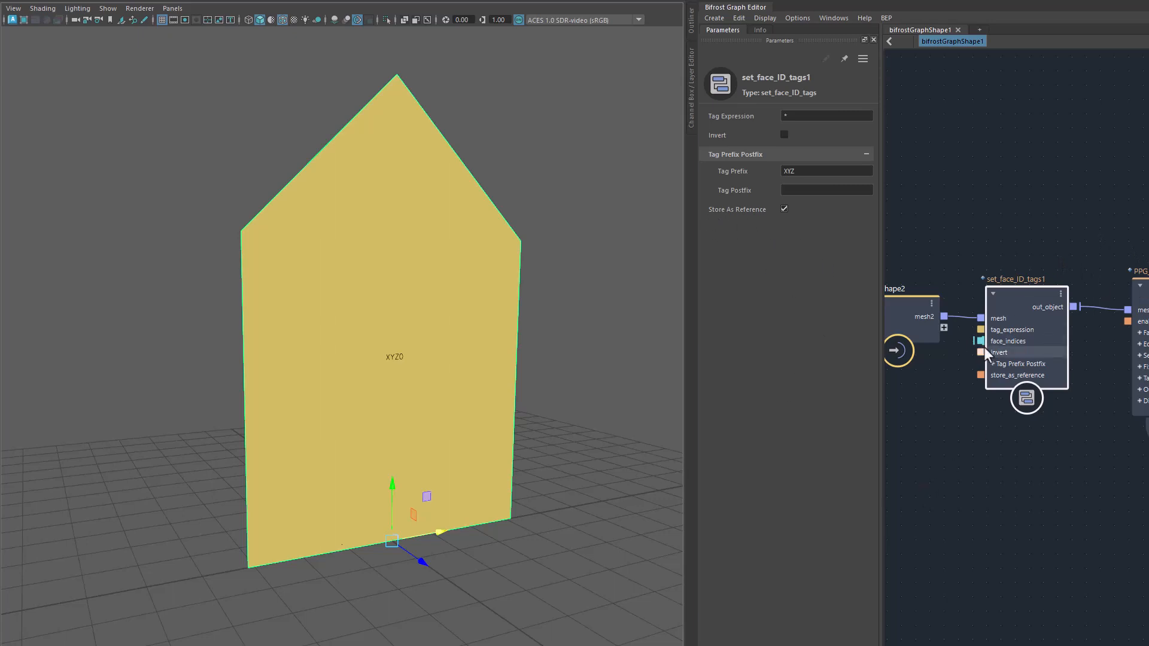
{"action": "left_click_drag", "start_coordinate": [1024, 310], "coordinate": [1018, 308]}
{"action": "left_click_drag", "start_coordinate": [1070, 268], "coordinate": [1085, 282]}
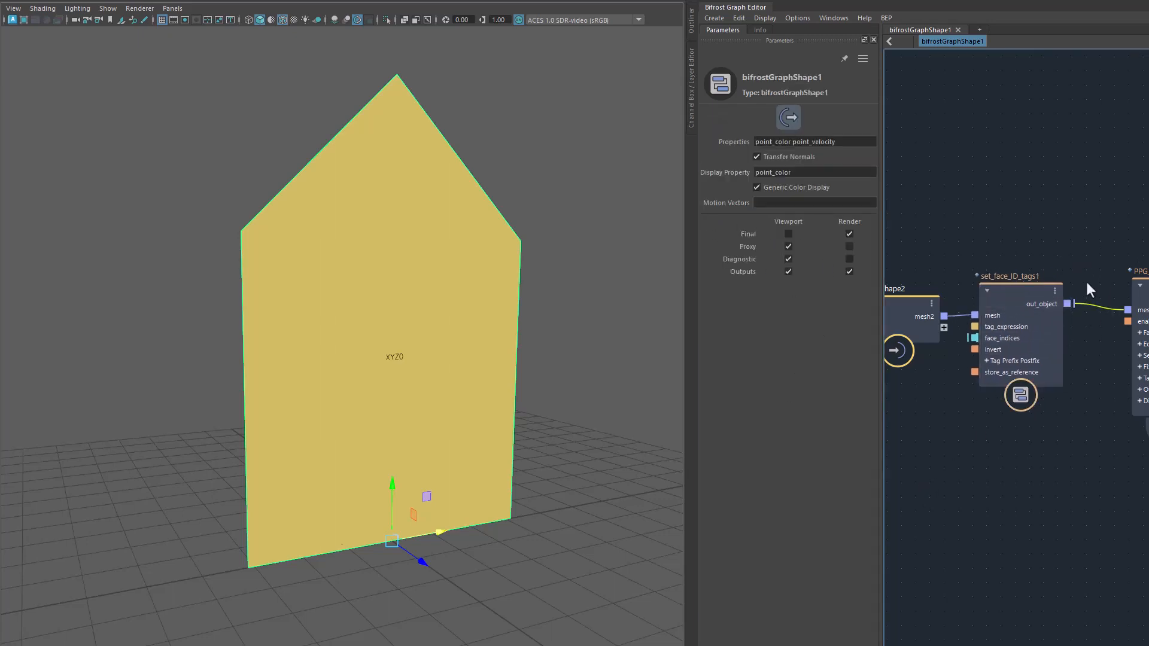
{"action": "left_click", "coordinate": [1014, 292]}
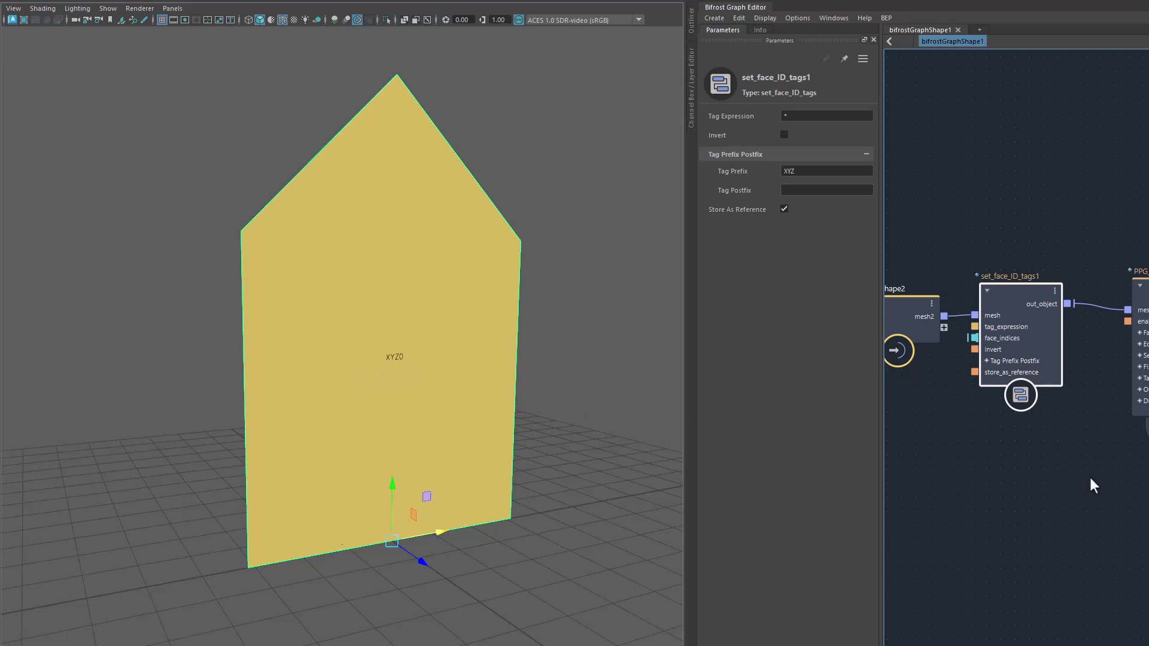
Step: Enable PPG_multi_cut1 again and turn on its Inherit Source Tags option
{"action": "middle_click_drag", "start_coordinate": [1087, 475], "coordinate": [974, 472]}
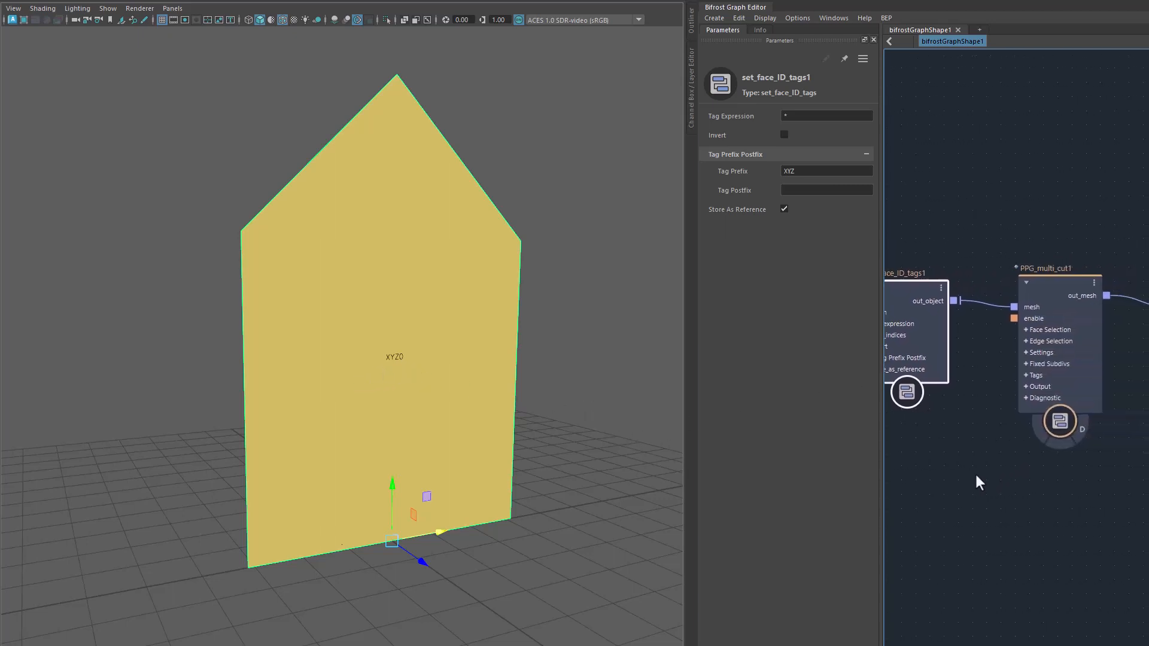
{"action": "left_click", "coordinate": [1048, 282]}
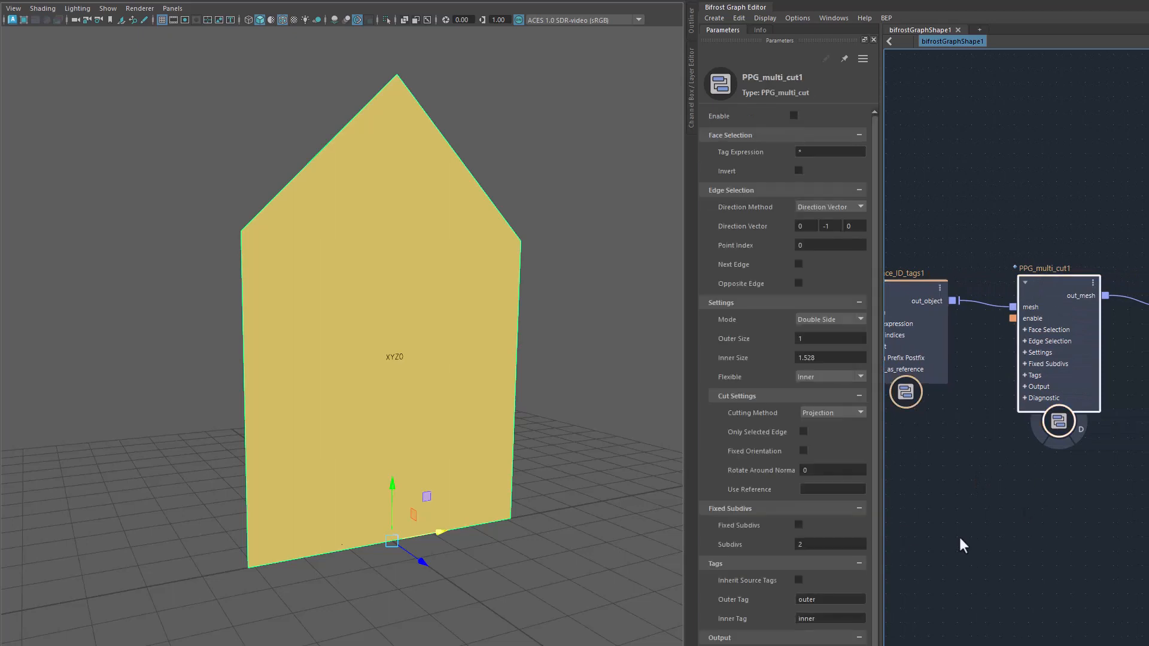
{"action": "left_click", "coordinate": [793, 115]}
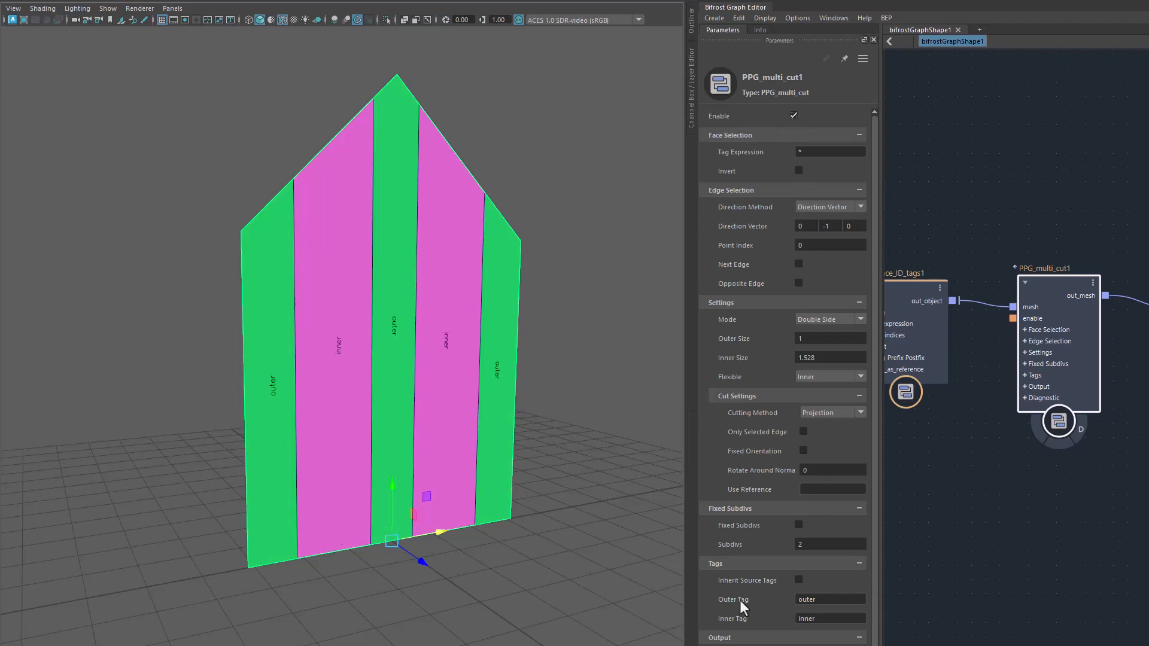
{"action": "left_click", "coordinate": [798, 580]}
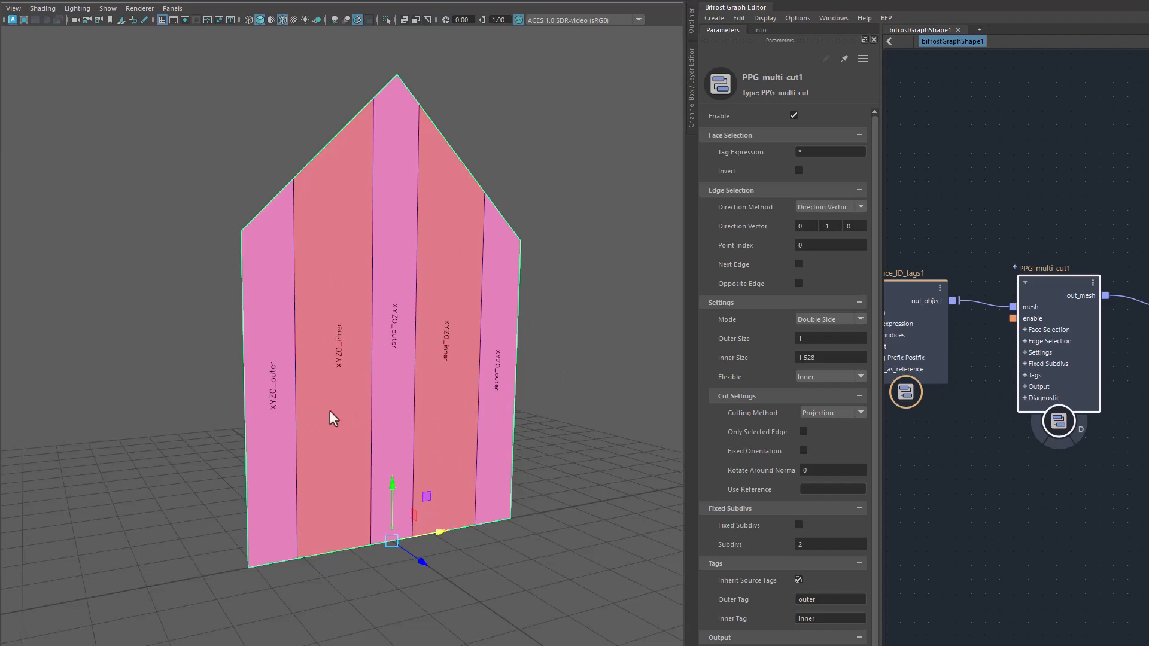
Step: Enable PPG_multi_cut2, examine the combined tags on its cut faces up close, and turn off its diagnostic arrows
{"action": "middle_click_drag", "start_coordinate": [1062, 503], "coordinate": [914, 498], "text": "alt"}
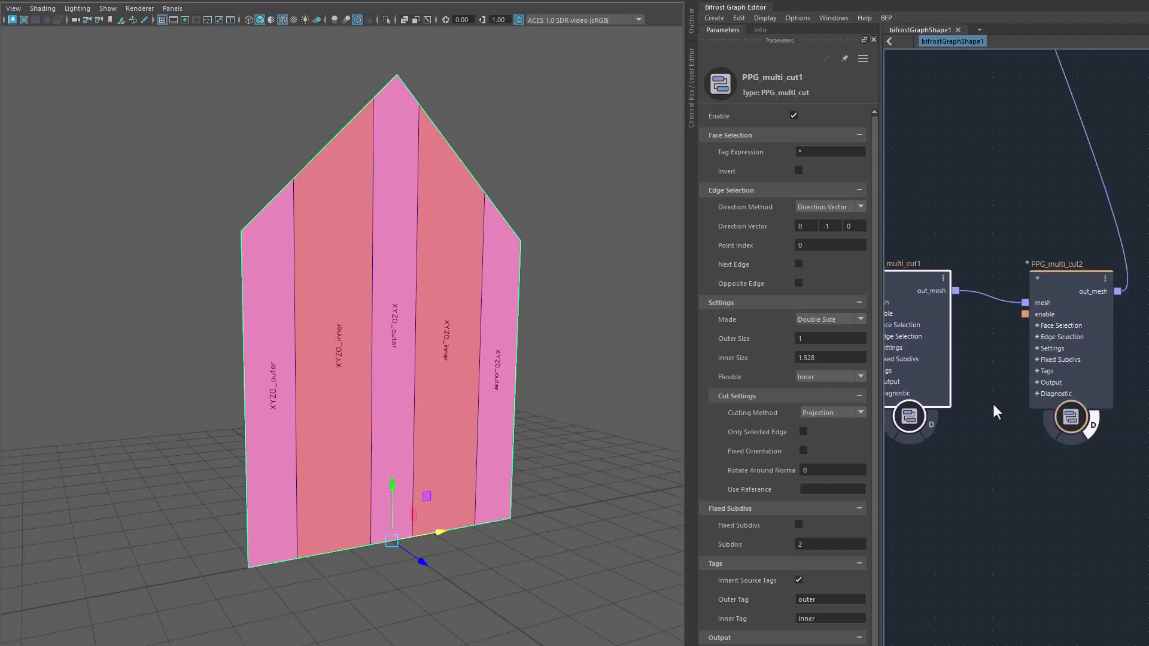
{"action": "left_click", "coordinate": [1067, 278]}
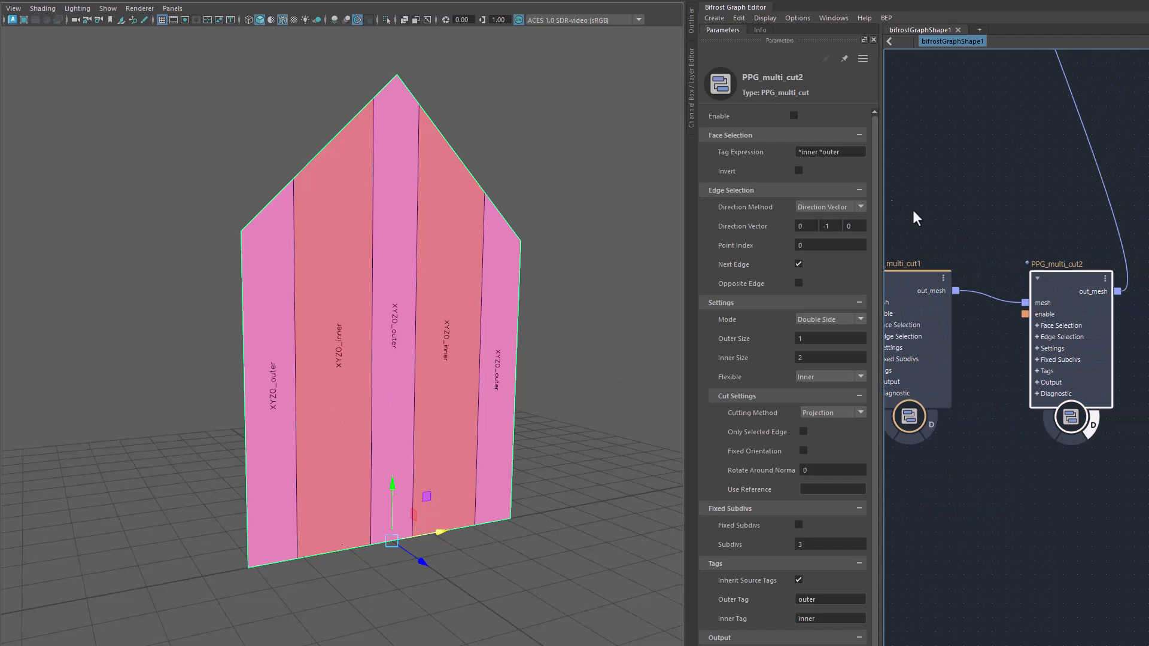
{"action": "left_click", "coordinate": [793, 116]}
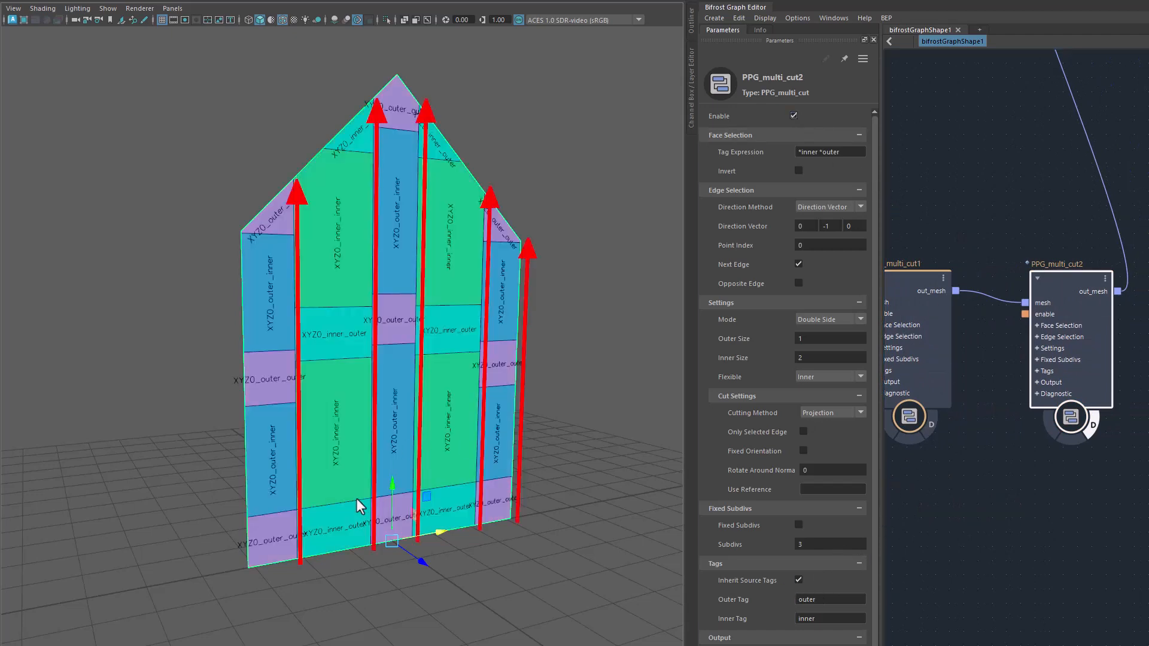
{"action": "scroll", "coordinate": [339, 521], "scroll_direction": "up", "scroll_amount": 5}
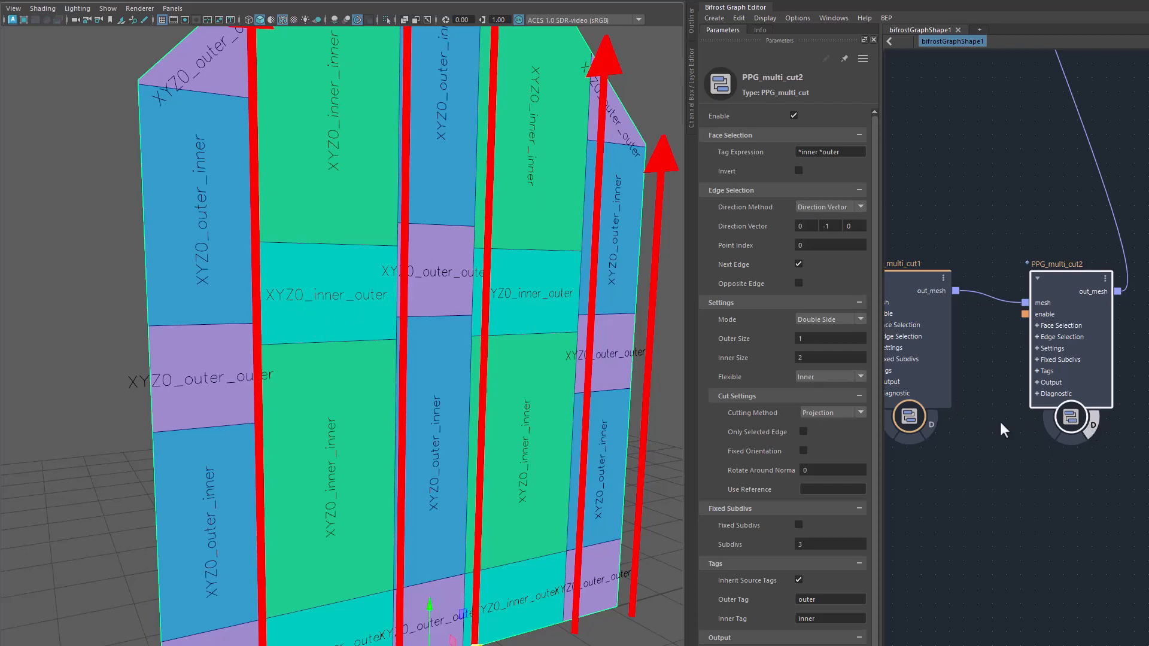
{"action": "scroll", "coordinate": [558, 522], "scroll_direction": "down", "scroll_amount": 5}
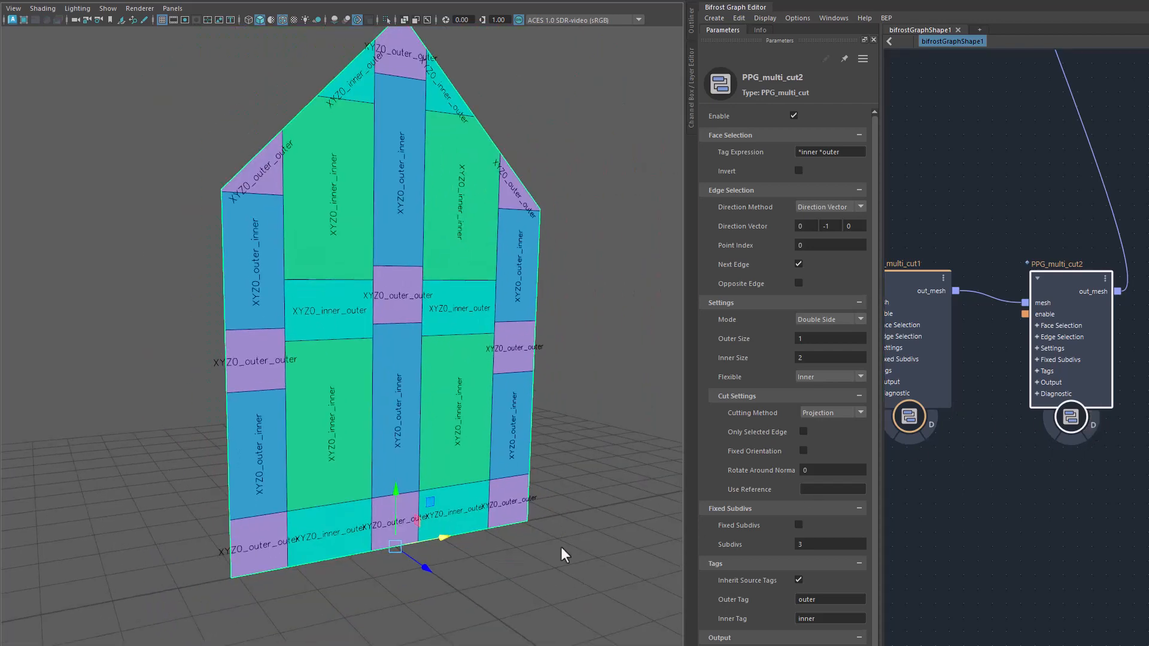
{"action": "scroll", "coordinate": [557, 542], "scroll_direction": "down", "scroll_amount": 1}
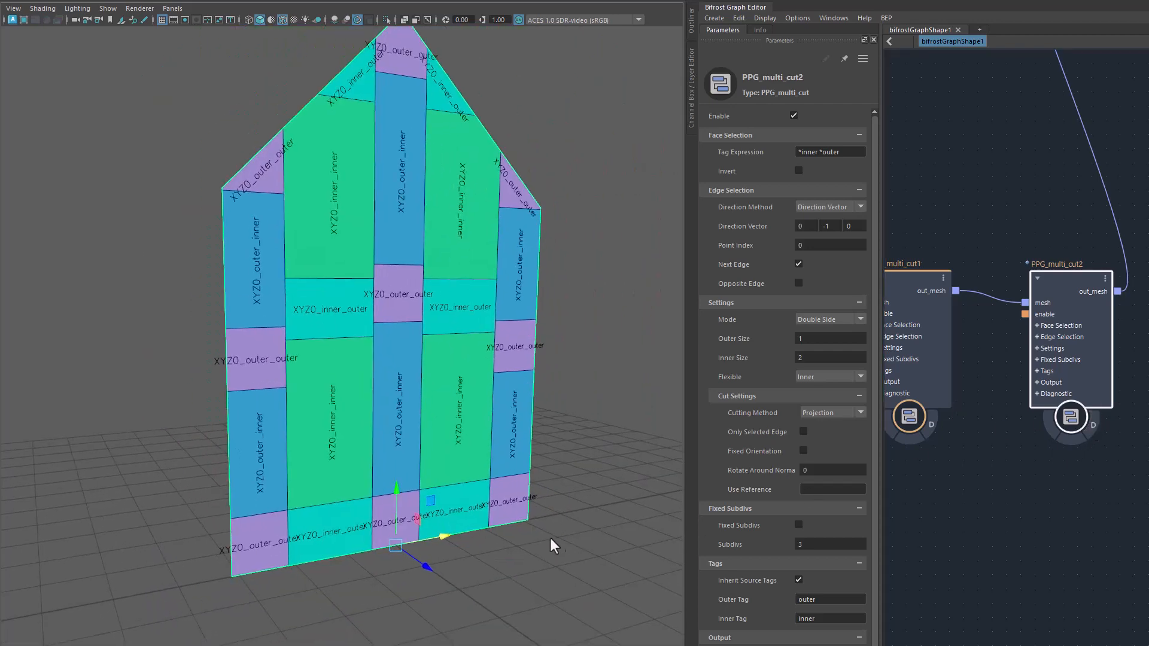
Step: Set Use Reference to XYZ on PPG_multi_cut2 and view the whole face with its cuts
{"action": "left_click", "coordinate": [823, 489]}
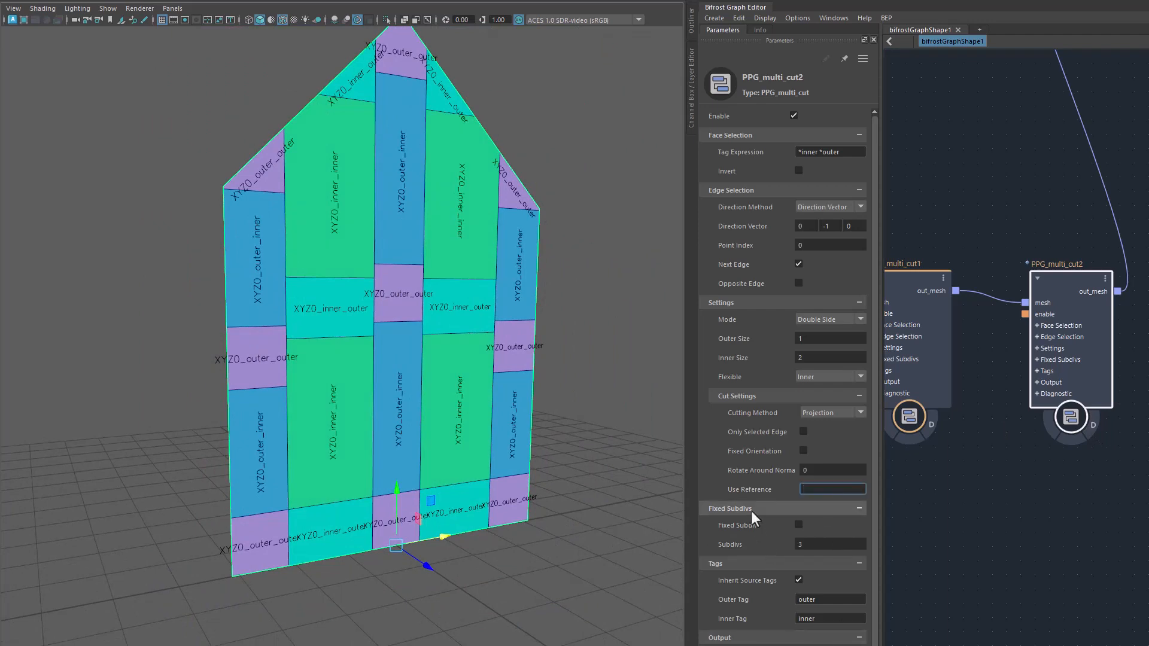
{"action": "type", "text": "XYZ"}
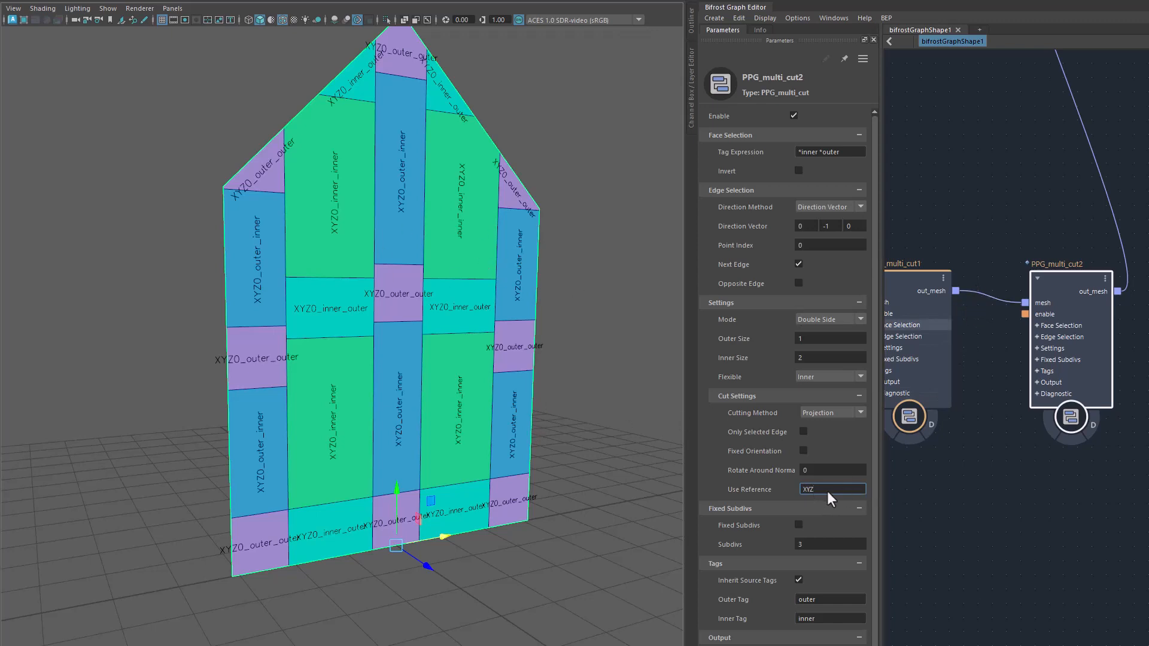
{"action": "key", "text": "Return"}
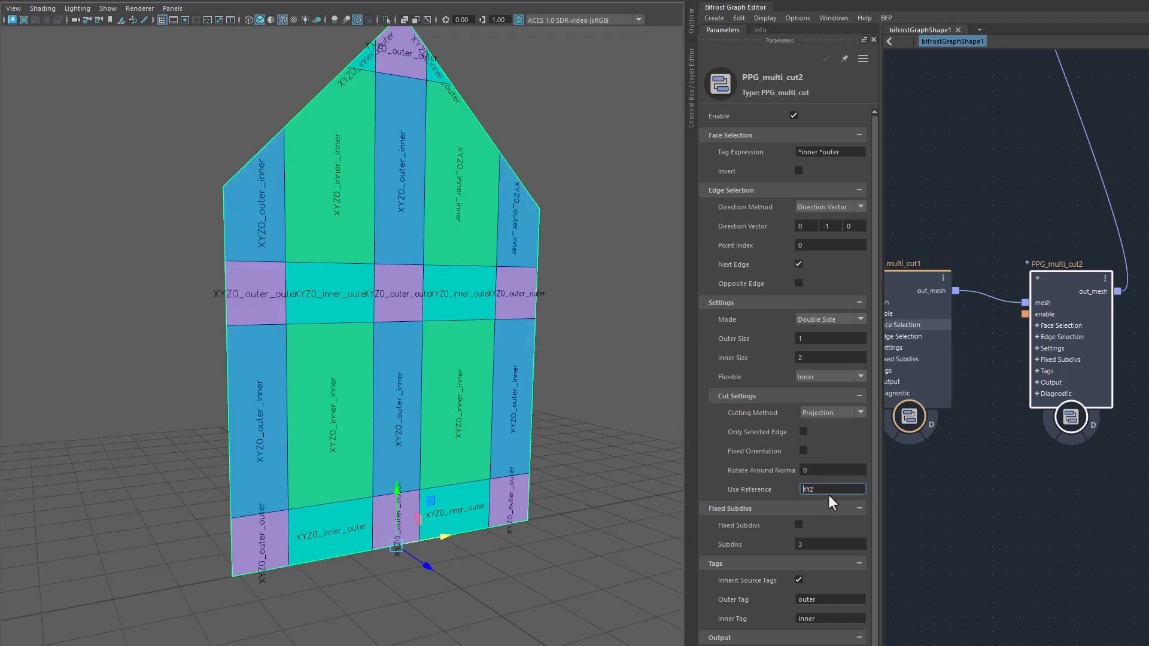
{"action": "right_click_drag", "start_coordinate": [569, 449], "coordinate": [440, 482], "text": "alt"}
{"action": "left_click_drag", "start_coordinate": [440, 482], "coordinate": [422, 459], "text": "alt"}
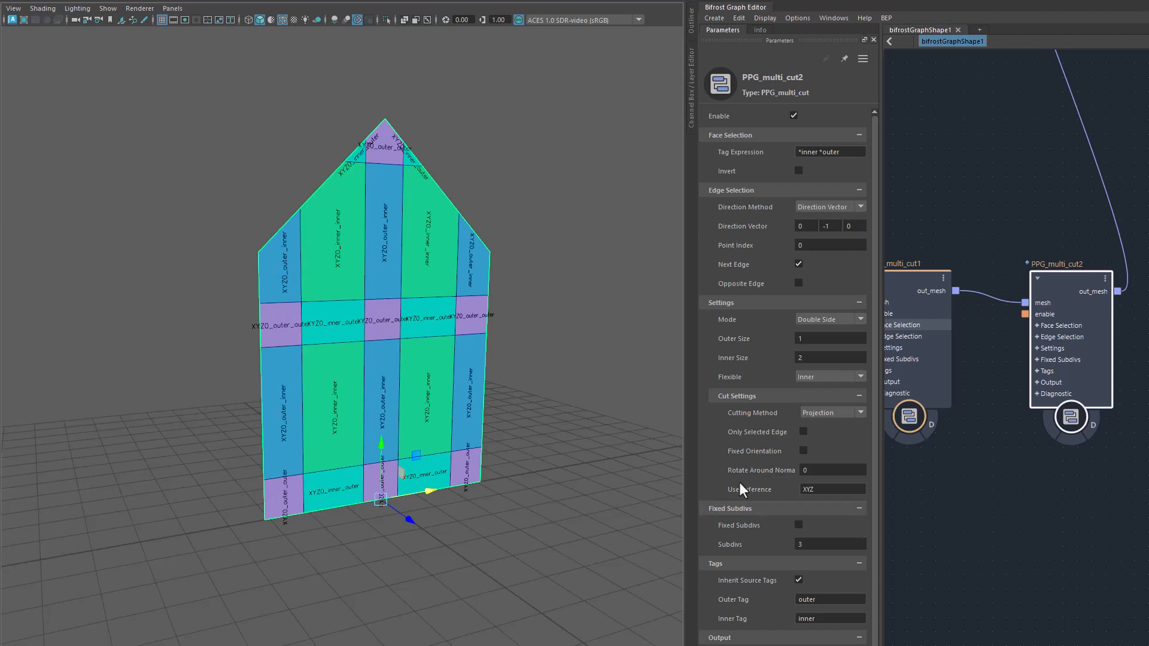
Step: Rotate PPG_multi_cut2's cuts by setting Rotate Around Normal to about 44.56
{"action": "left_click_drag", "start_coordinate": [737, 472], "coordinate": [873, 473]}
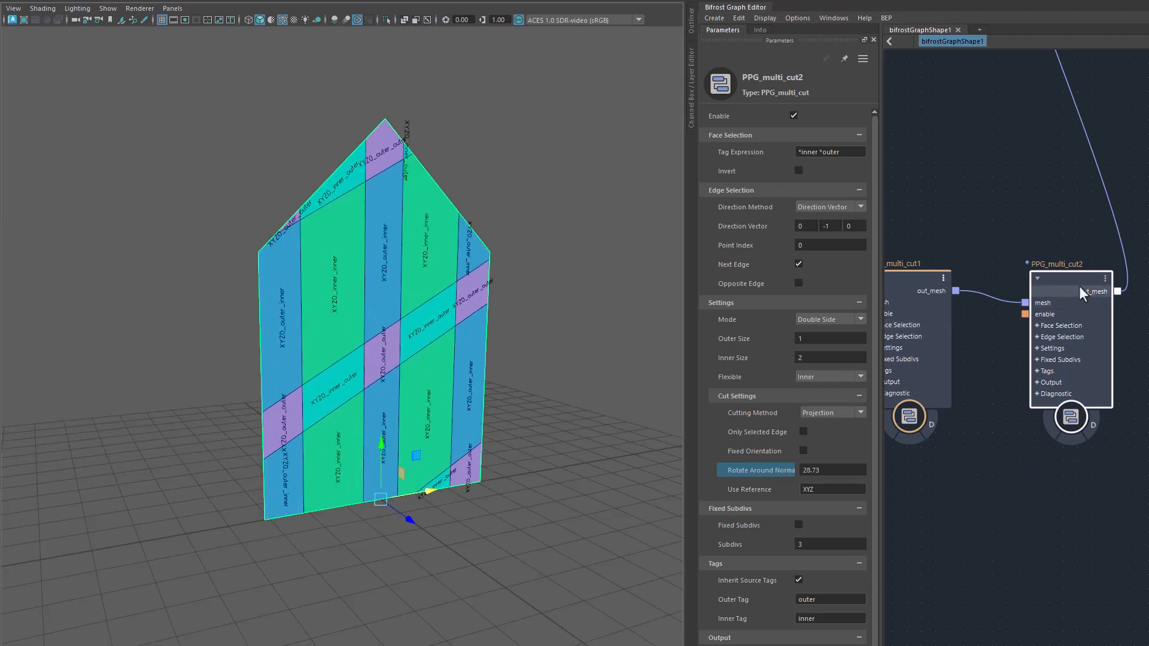
{"action": "mouse_move", "coordinate": [1079, 286]}
{"action": "left_mouse_down"}
{"action": "mouse_move", "coordinate": [1073, 267]}
{"action": "mouse_move", "coordinate": [1071, 281]}
{"action": "left_mouse_up"}
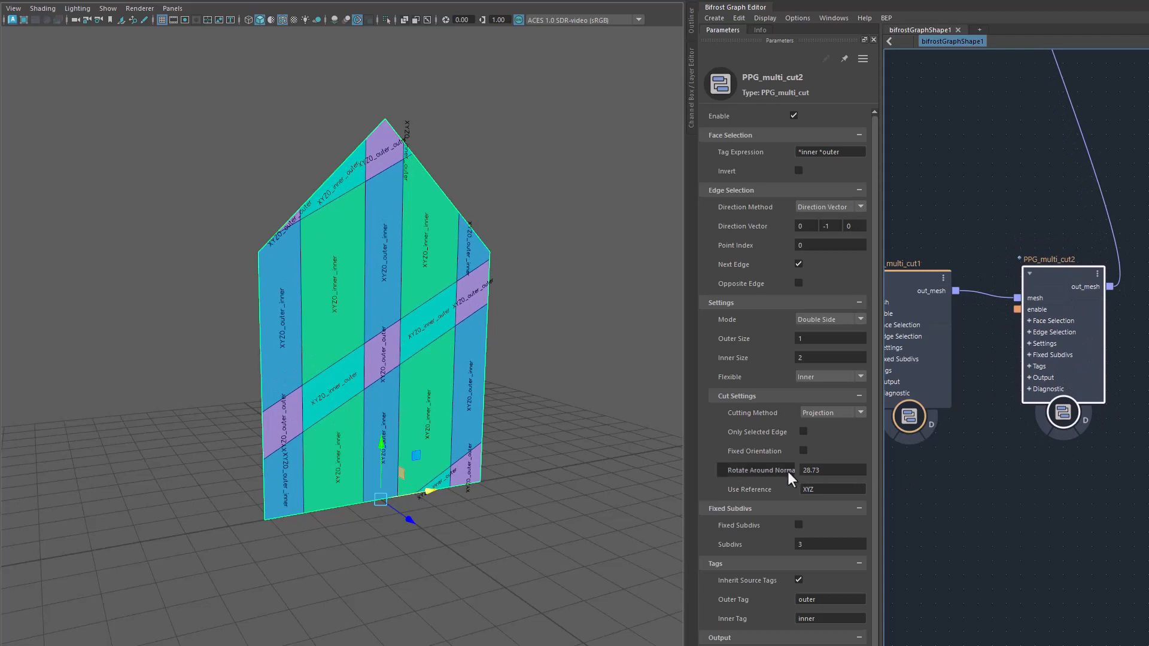
{"action": "left_click_drag", "start_coordinate": [787, 472], "coordinate": [837, 455]}
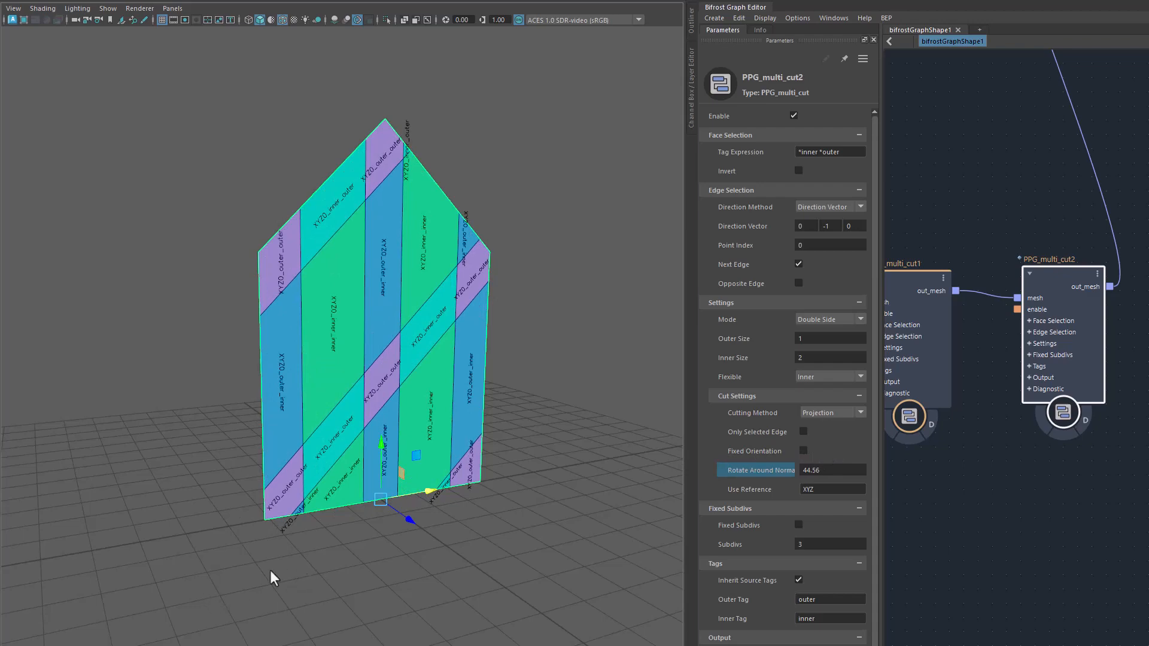
Step: Examine the tag labels on the rotated cuts up close and check PPG_multi_cut2's Use Reference setting
{"action": "right_click_drag", "start_coordinate": [270, 570], "coordinate": [441, 554], "text": "alt"}
{"action": "left_click_drag", "start_coordinate": [440, 554], "coordinate": [402, 570], "text": "alt"}
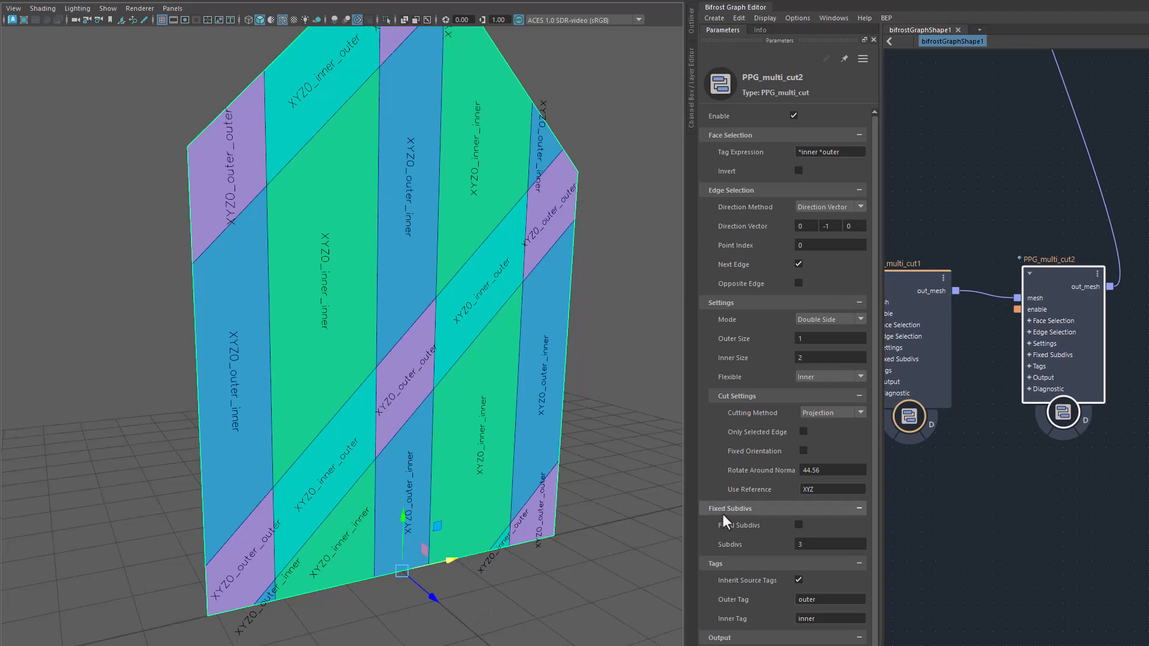
{"action": "left_click", "coordinate": [823, 488]}
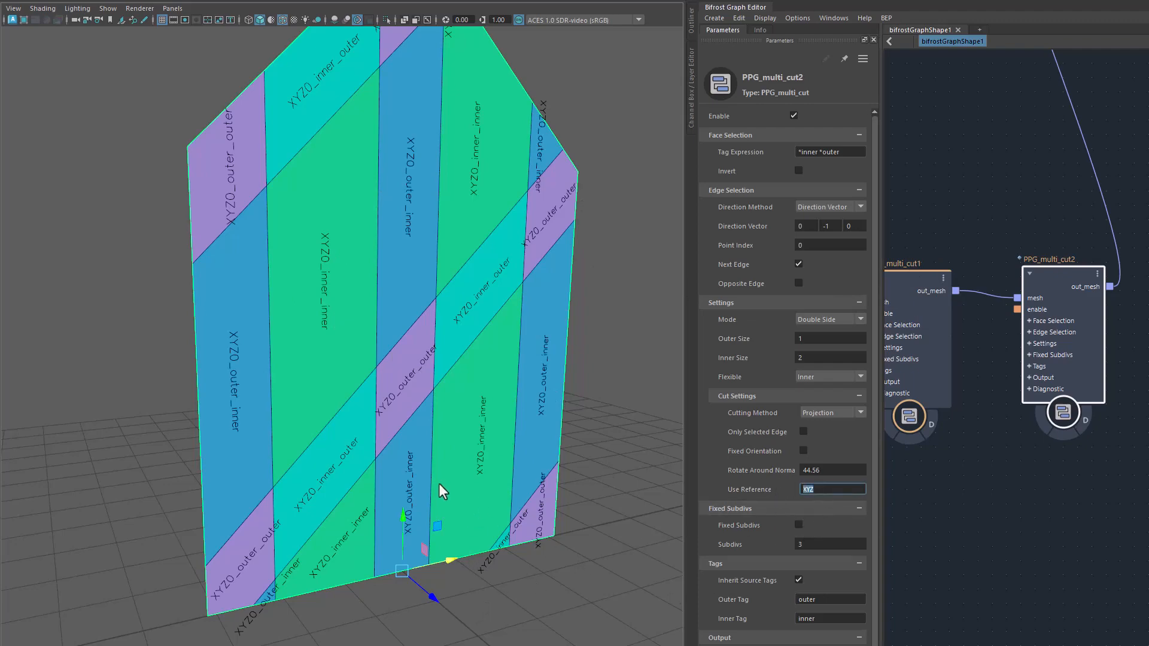
{"action": "scroll", "coordinate": [439, 490], "scroll_direction": "down", "scroll_amount": 5}
{"action": "left_click_drag", "start_coordinate": [439, 490], "coordinate": [484, 501], "text": "alt"}
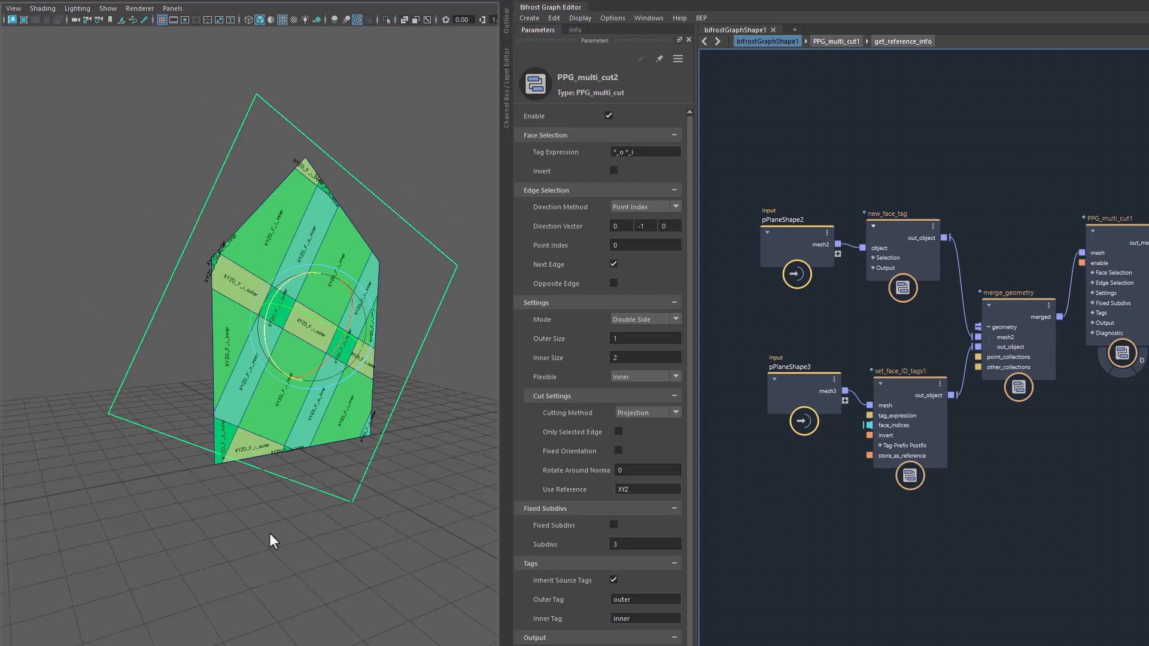
Step: Review the pPlaneShape3 input and the Tag Prefix and Store As Reference settings of set_face_ID_tags1
{"action": "middle_click_drag", "start_coordinate": [269, 533], "coordinate": [246, 544]}
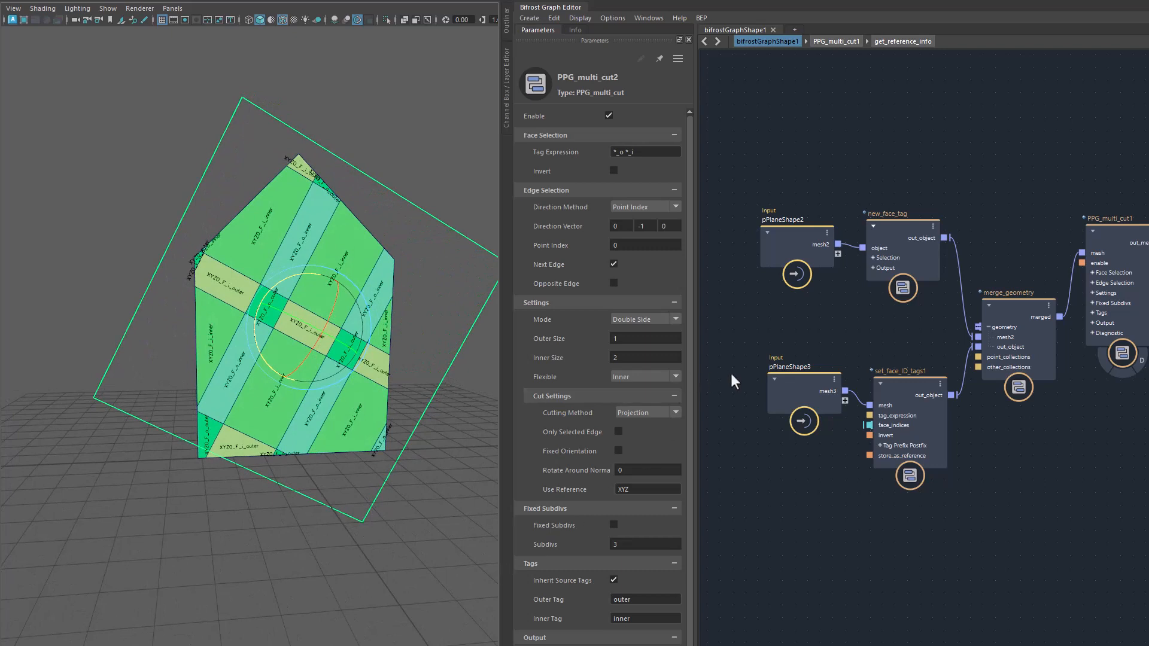
{"action": "mouse_move", "coordinate": [784, 387]}
{"action": "left_mouse_down"}
{"action": "mouse_move", "coordinate": [771, 411]}
{"action": "mouse_move", "coordinate": [768, 401]}
{"action": "left_mouse_up"}
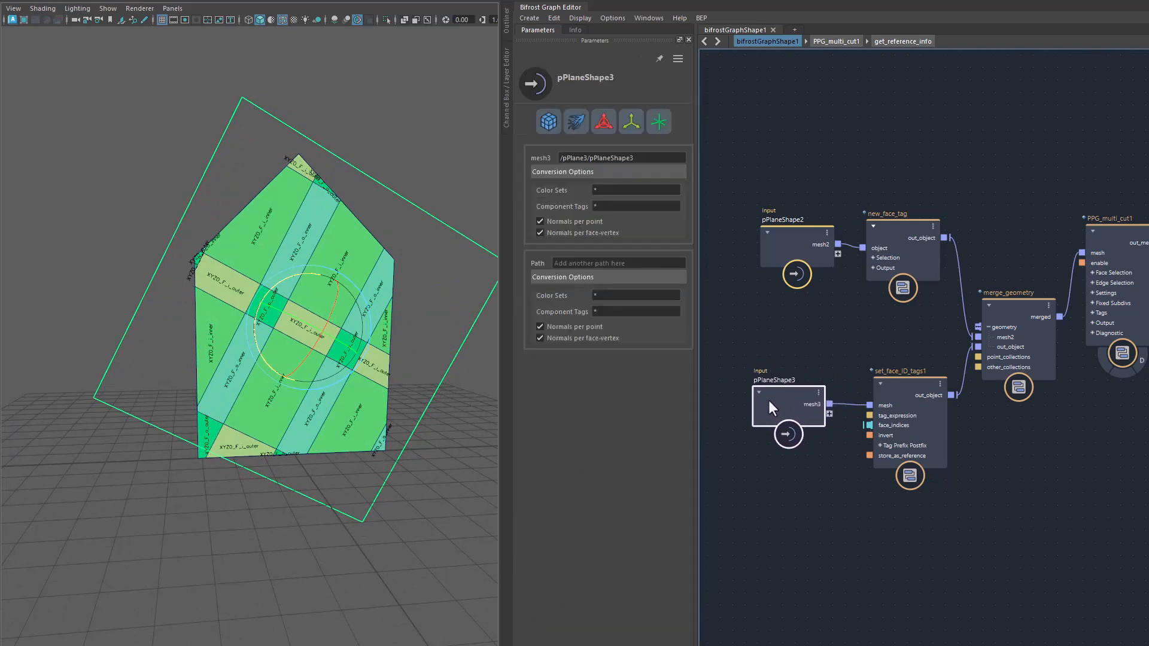
{"action": "left_click_drag", "start_coordinate": [894, 388], "coordinate": [889, 386]}
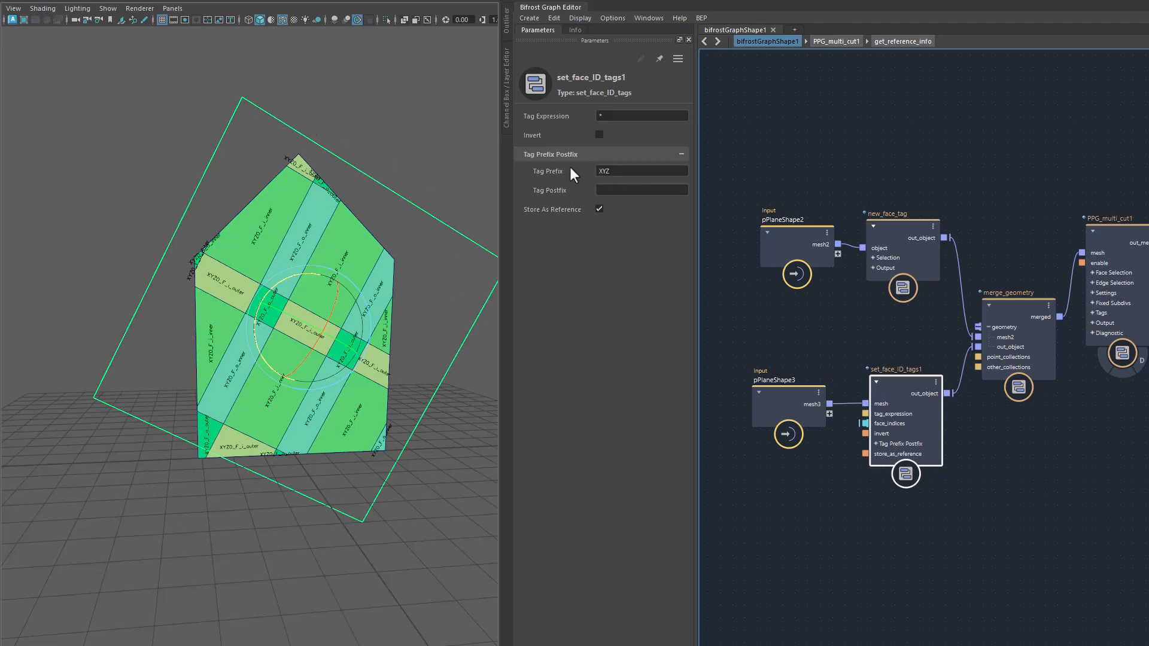
{"action": "left_click_drag", "start_coordinate": [609, 170], "coordinate": [586, 171]}
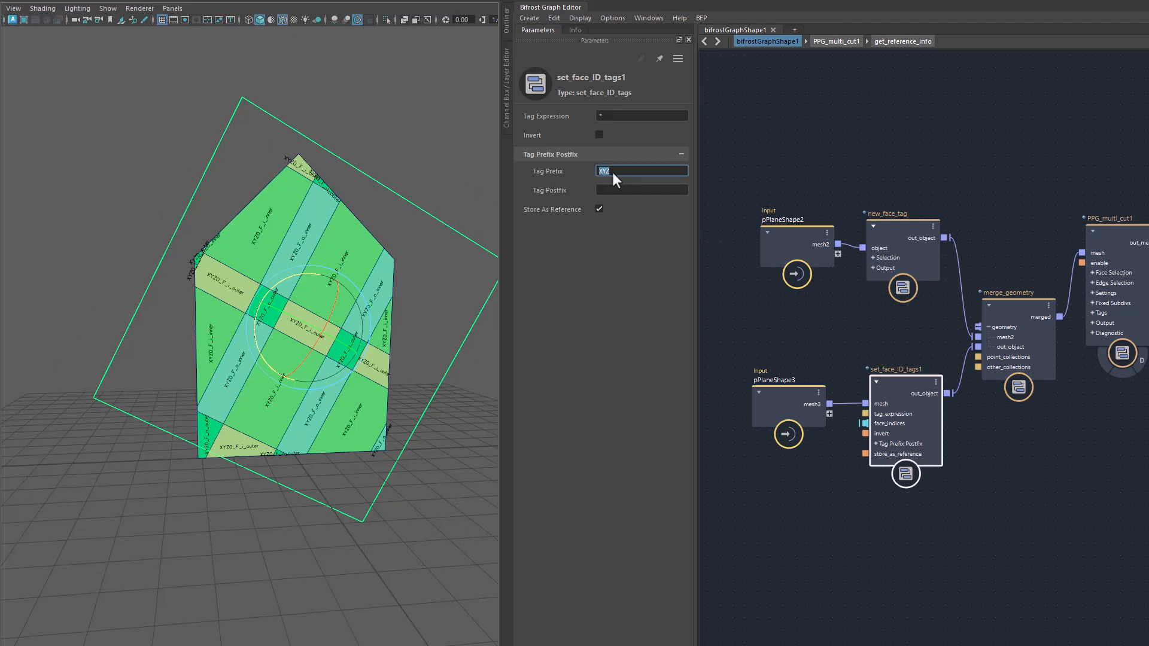
{"action": "left_click", "coordinate": [780, 402]}
{"action": "left_click_drag", "start_coordinate": [781, 404], "coordinate": [780, 402]}
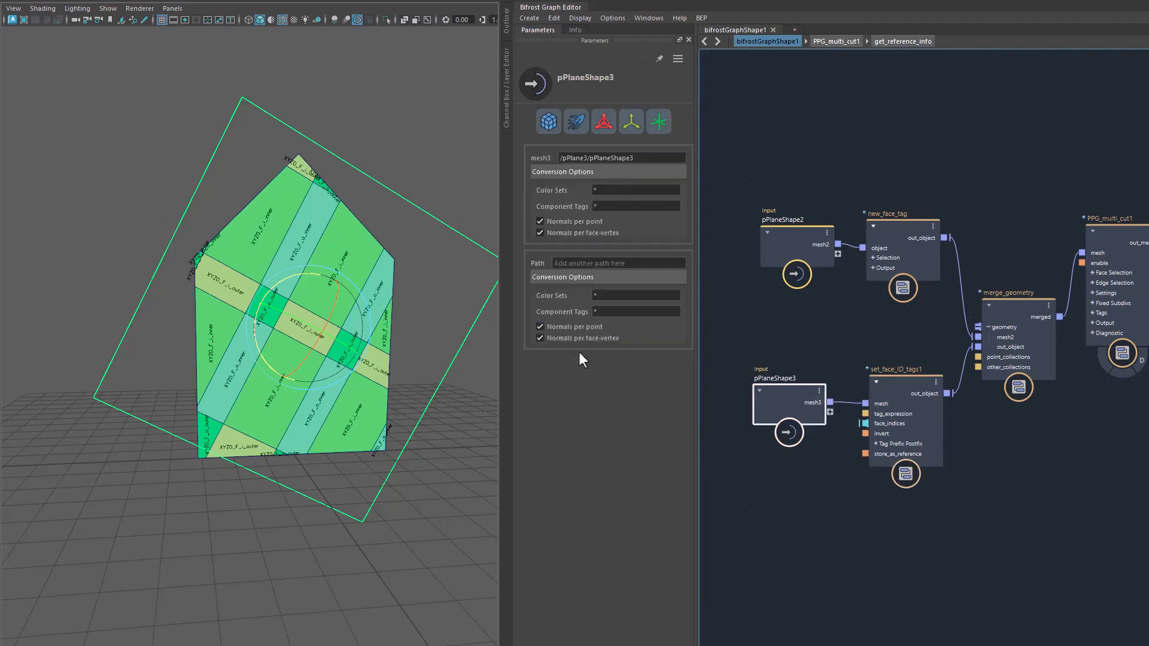
{"action": "left_click", "coordinate": [891, 389]}
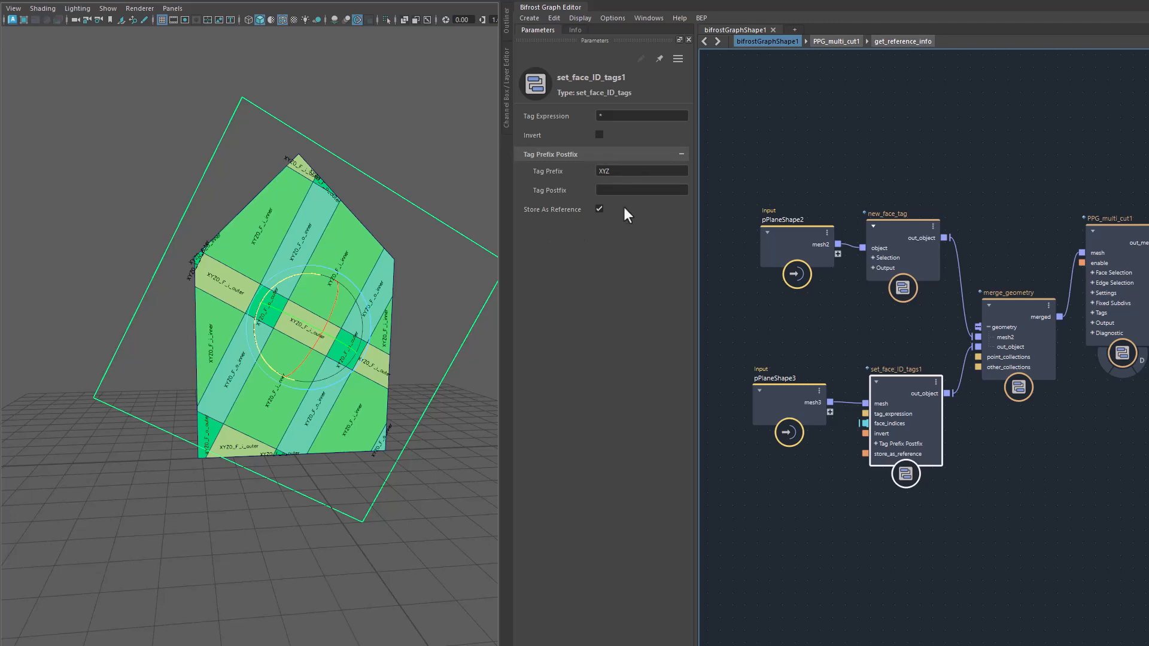
{"action": "left_click", "coordinate": [618, 172]}
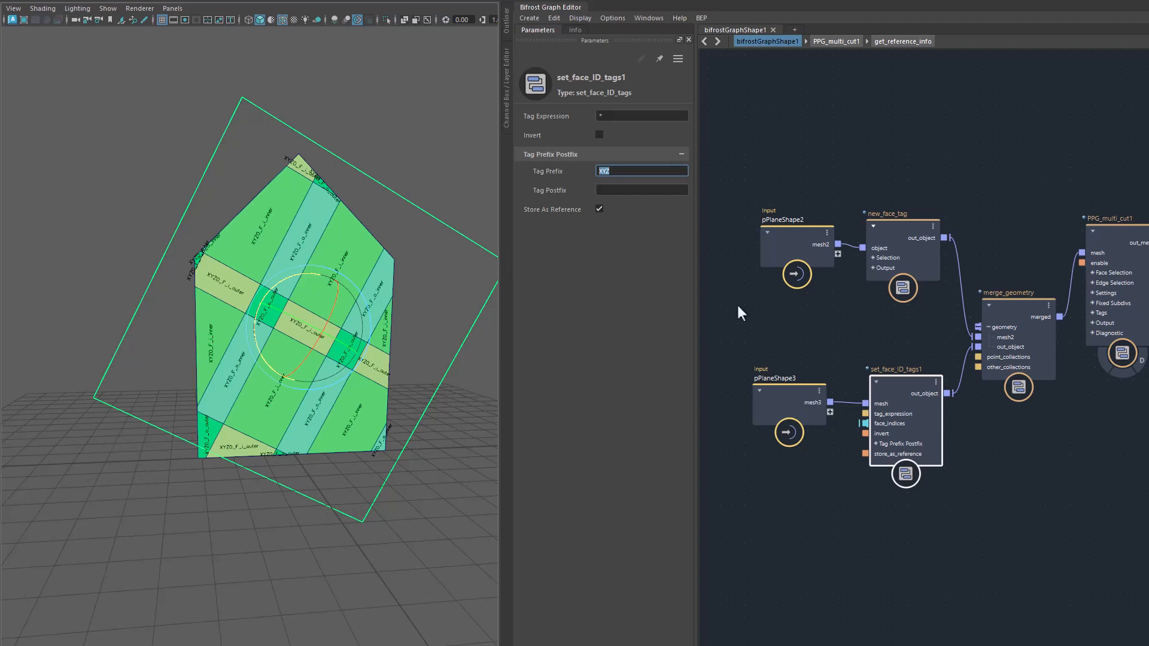
Step: Review the pPlaneShape2 input and the output Face Tag assigned by the new_face_tag node
{"action": "left_click", "coordinate": [788, 250]}
{"action": "left_click_drag", "start_coordinate": [788, 249], "coordinate": [780, 250]}
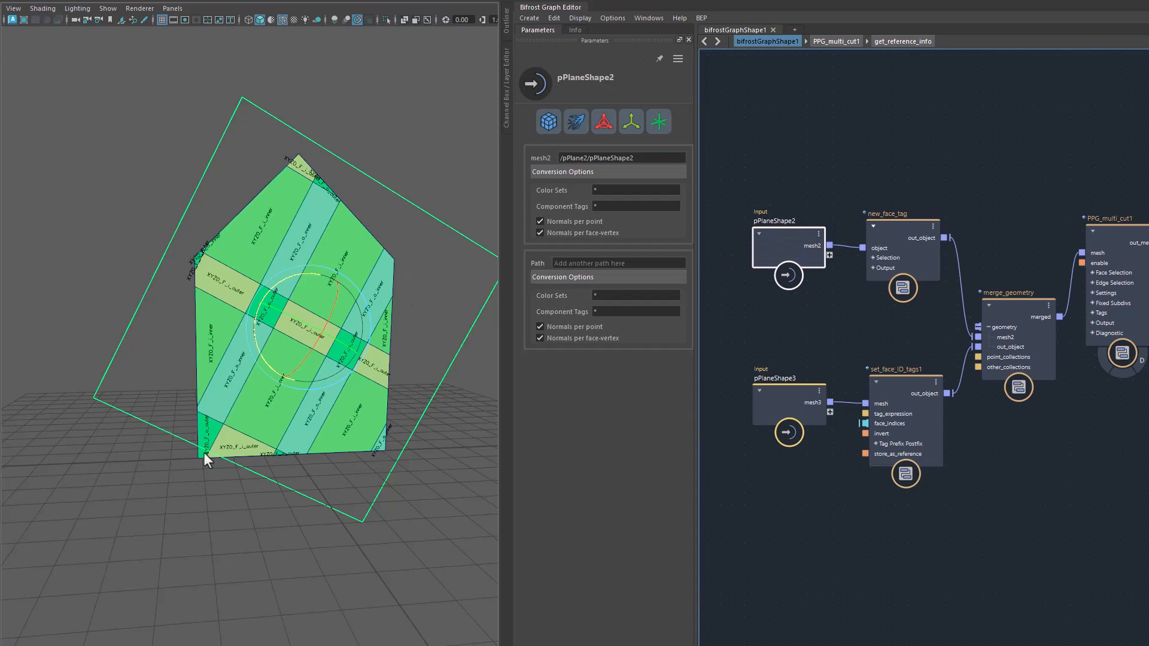
{"action": "left_click_drag", "start_coordinate": [779, 256], "coordinate": [787, 252]}
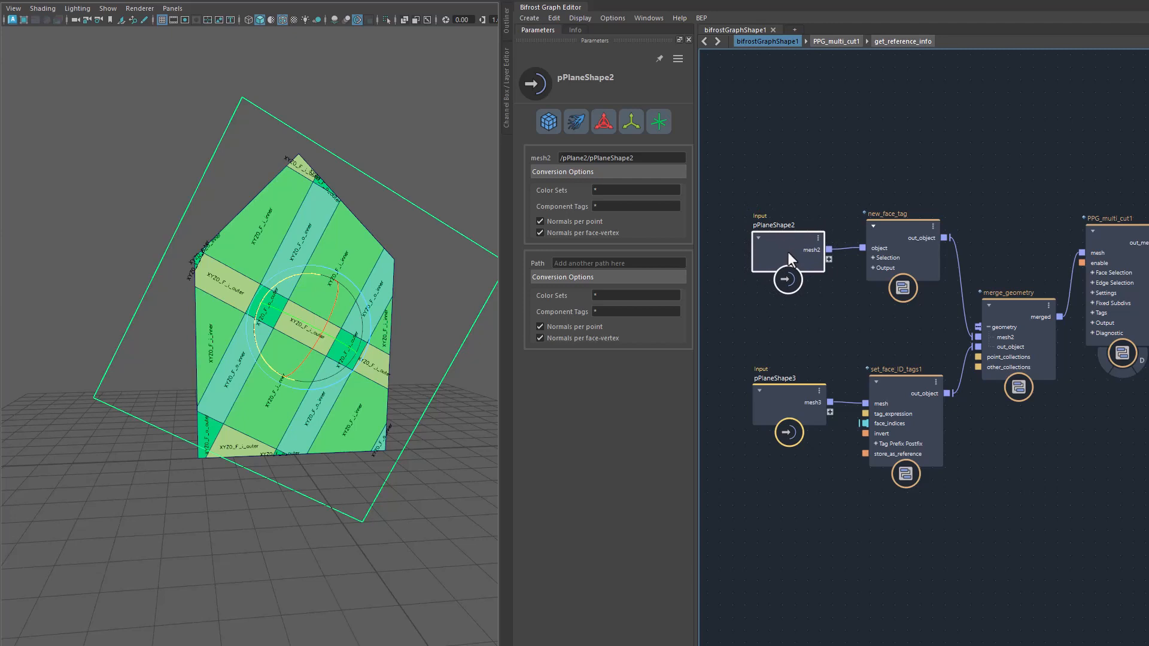
{"action": "left_click", "coordinate": [906, 230]}
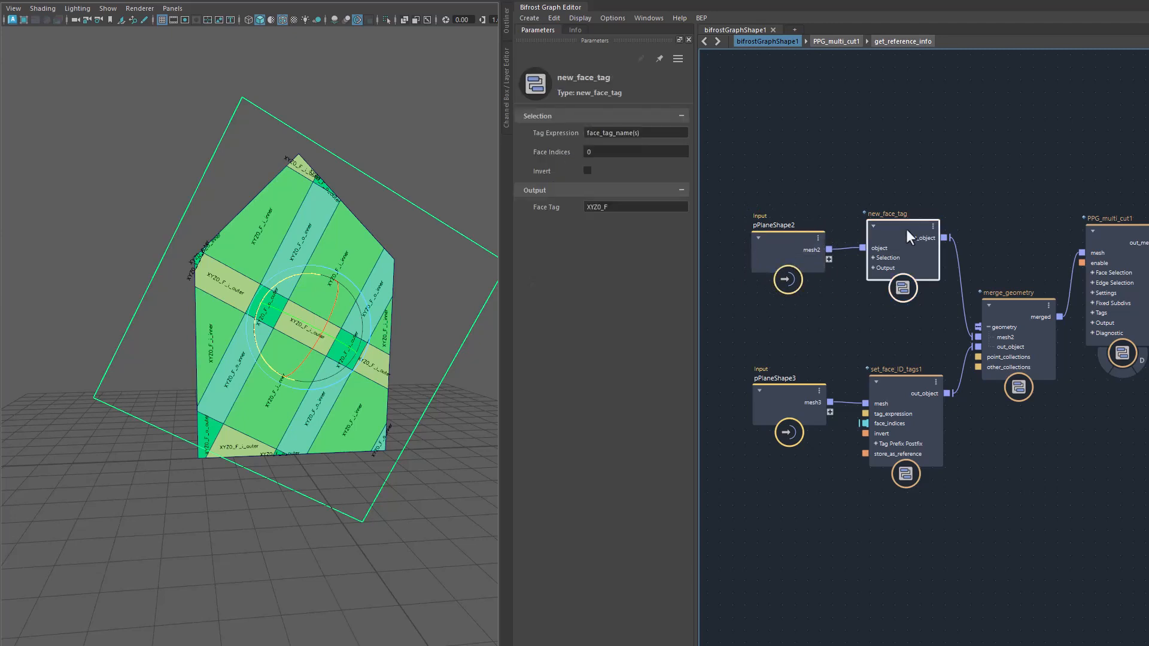
{"action": "left_click_drag", "start_coordinate": [906, 230], "coordinate": [905, 230]}
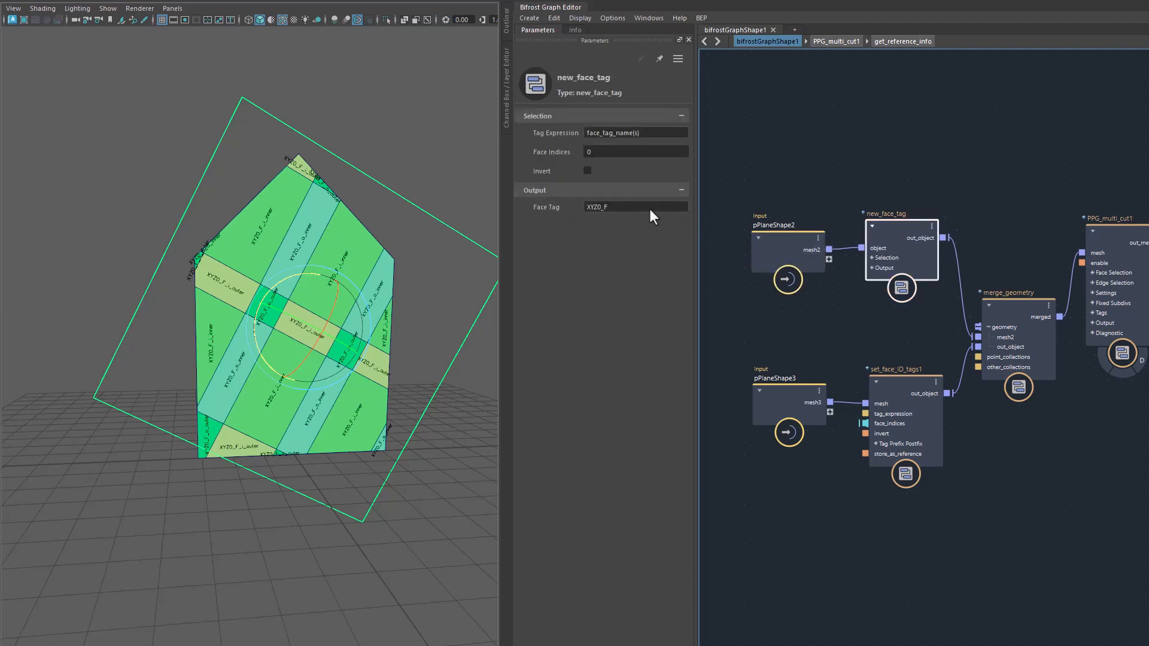
{"action": "left_click", "coordinate": [619, 206]}
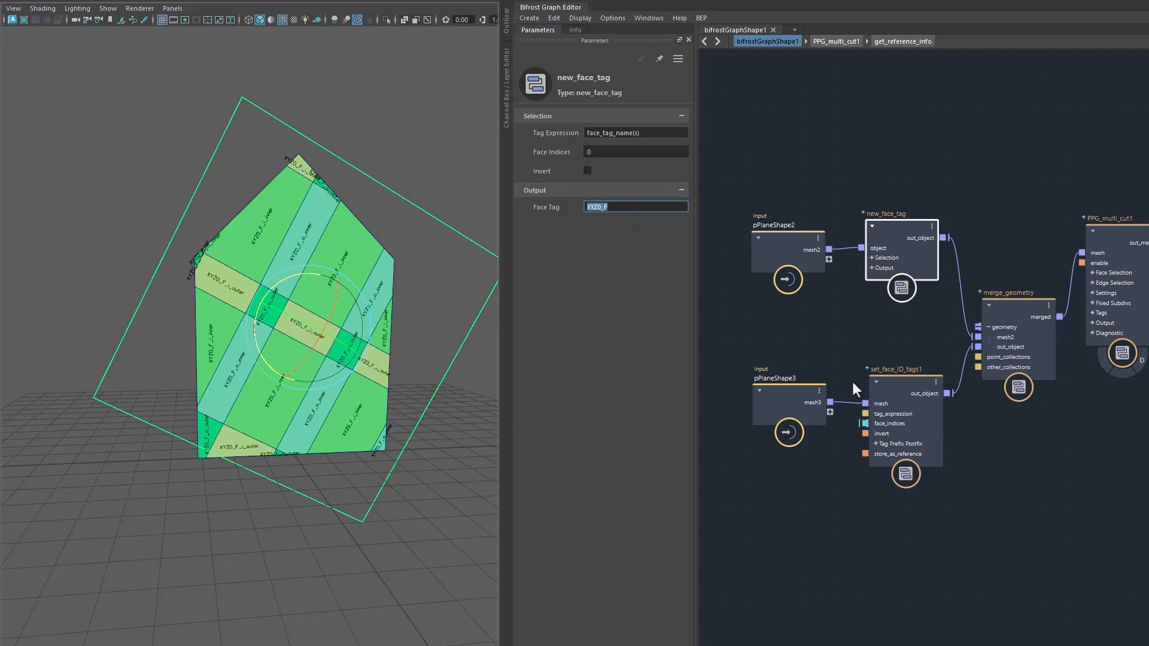
{"action": "left_click_drag", "start_coordinate": [903, 248], "coordinate": [902, 255]}
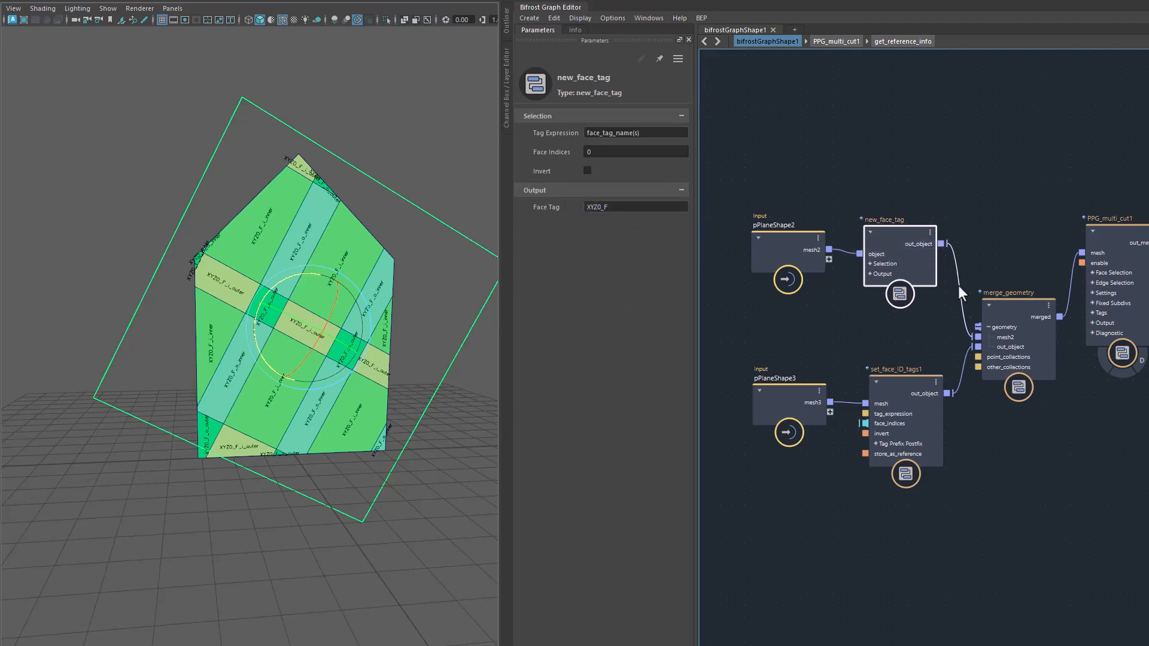
Step: Examine how merge_geometry combines the tagged face and the reference plane before feeding PPG_multi_cut1
{"action": "left_click_drag", "start_coordinate": [1014, 308], "coordinate": [1011, 311]}
{"action": "left_click_drag", "start_coordinate": [1011, 291], "coordinate": [1007, 295]}
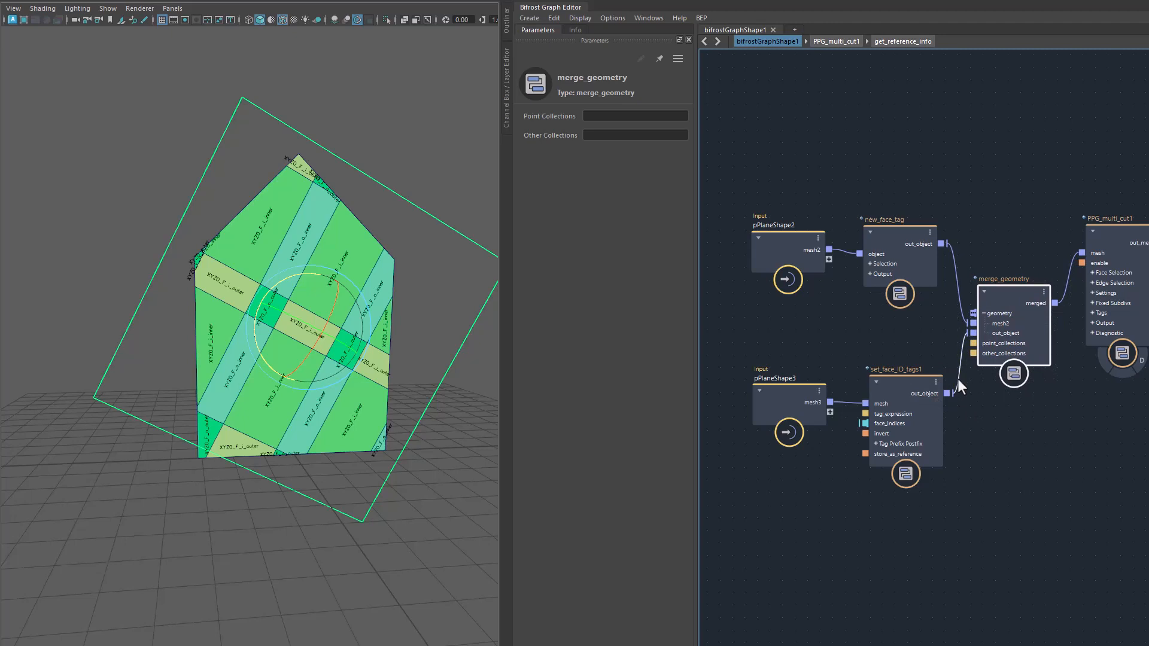
{"action": "left_click_drag", "start_coordinate": [1008, 291], "coordinate": [1007, 297]}
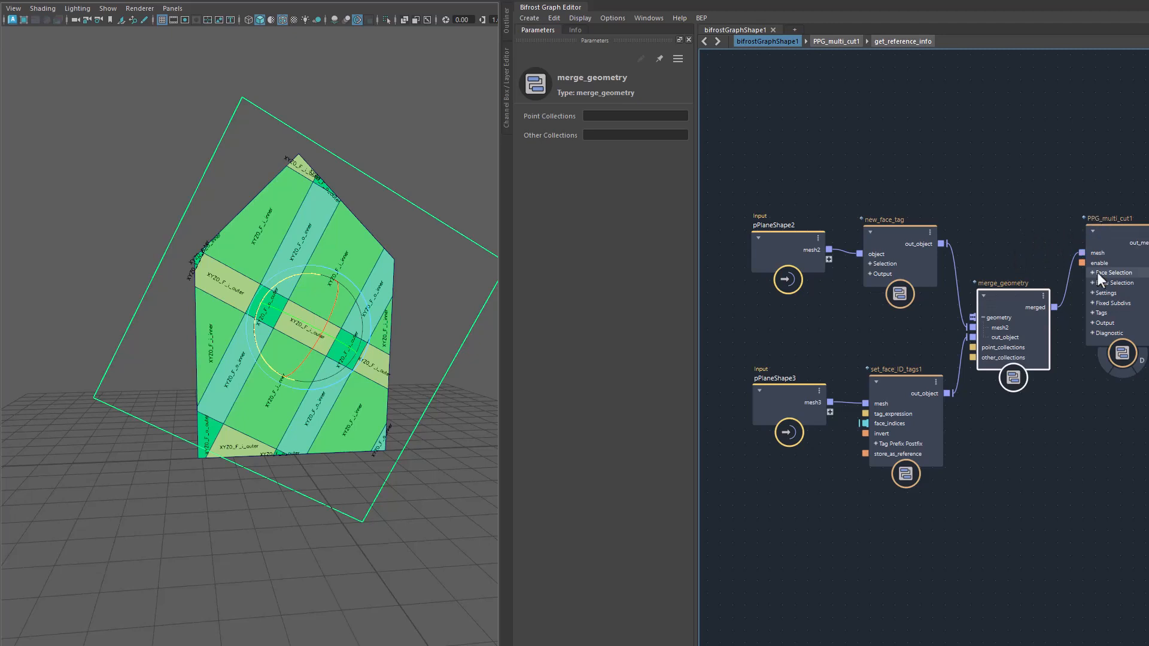
{"action": "middle_click_drag", "start_coordinate": [1078, 419], "coordinate": [907, 418]}
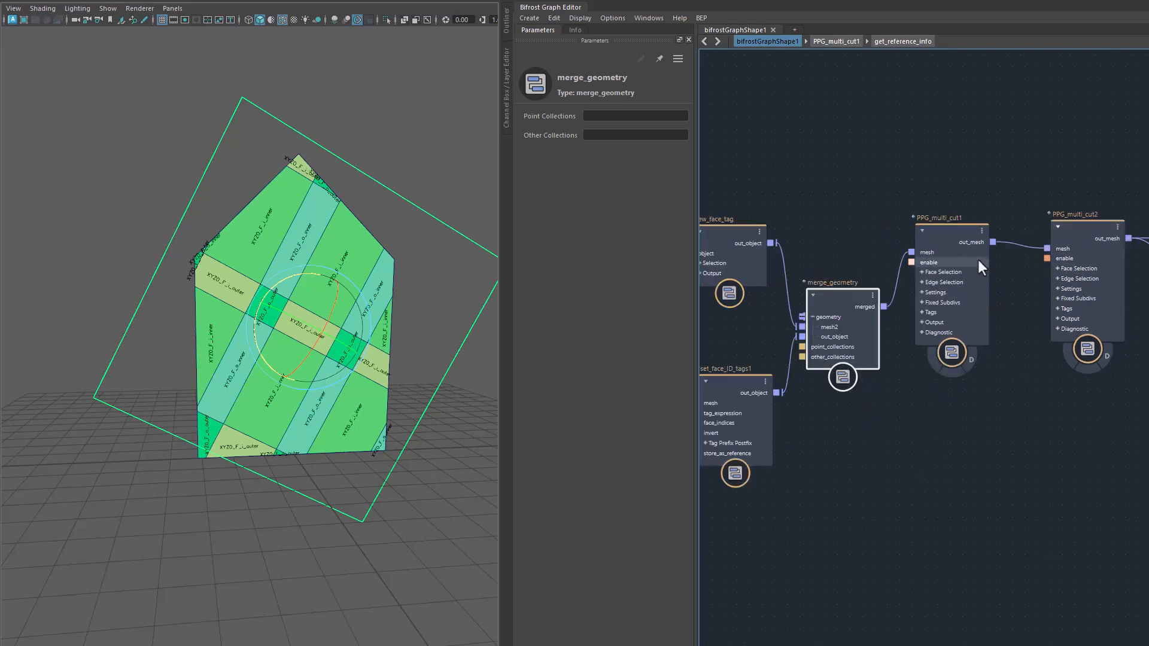
Step: Compare PPG_multi_cut1's Tag Expression with the Face Tag set on new_face_tag
{"action": "left_click", "coordinate": [945, 232]}
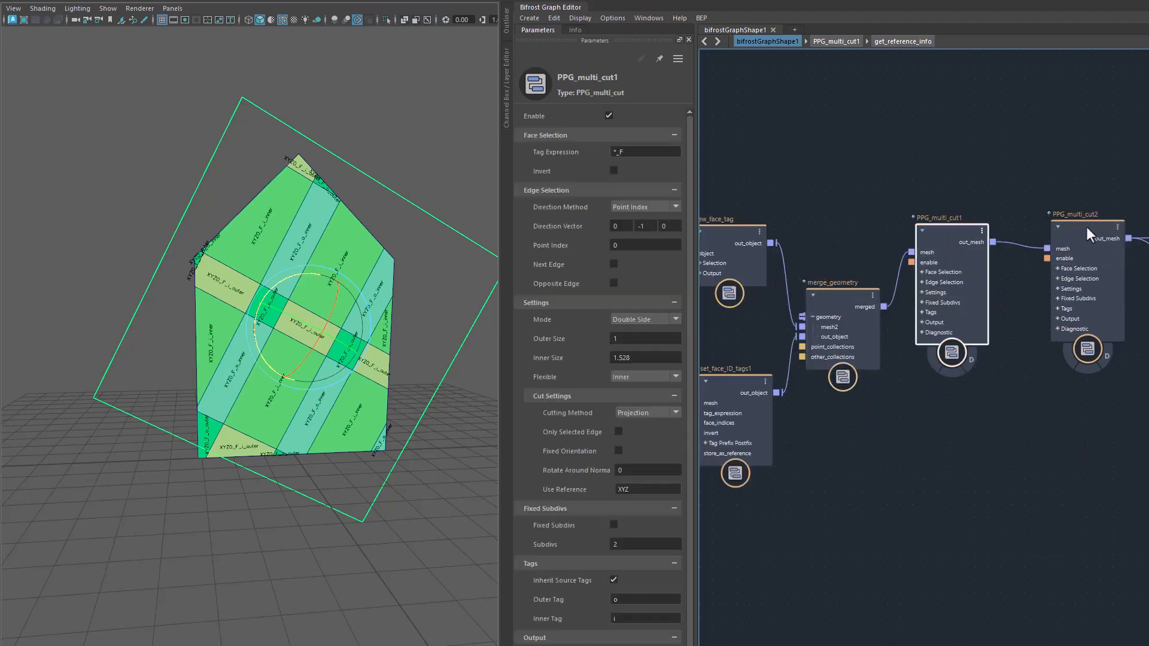
{"action": "left_click_drag", "start_coordinate": [1085, 227], "coordinate": [1067, 229]}
{"action": "left_click", "coordinate": [957, 225]}
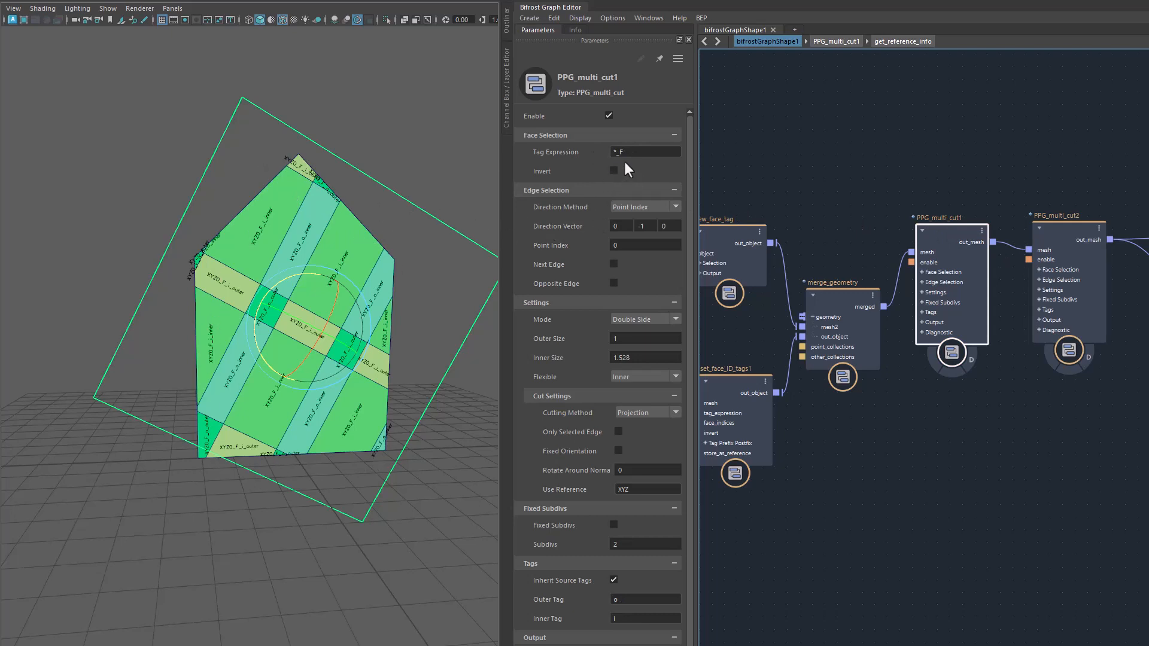
{"action": "middle_click_drag", "start_coordinate": [825, 219], "coordinate": [826, 219]}
{"action": "left_click", "coordinate": [775, 239]}
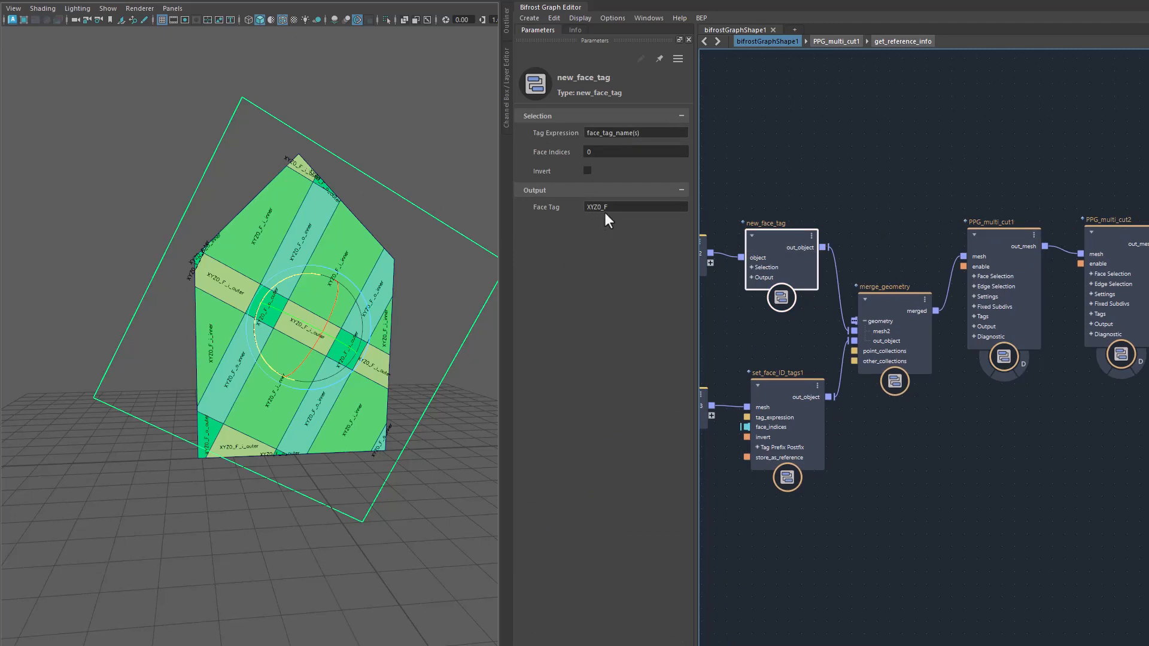
{"action": "left_click", "coordinate": [1011, 239]}
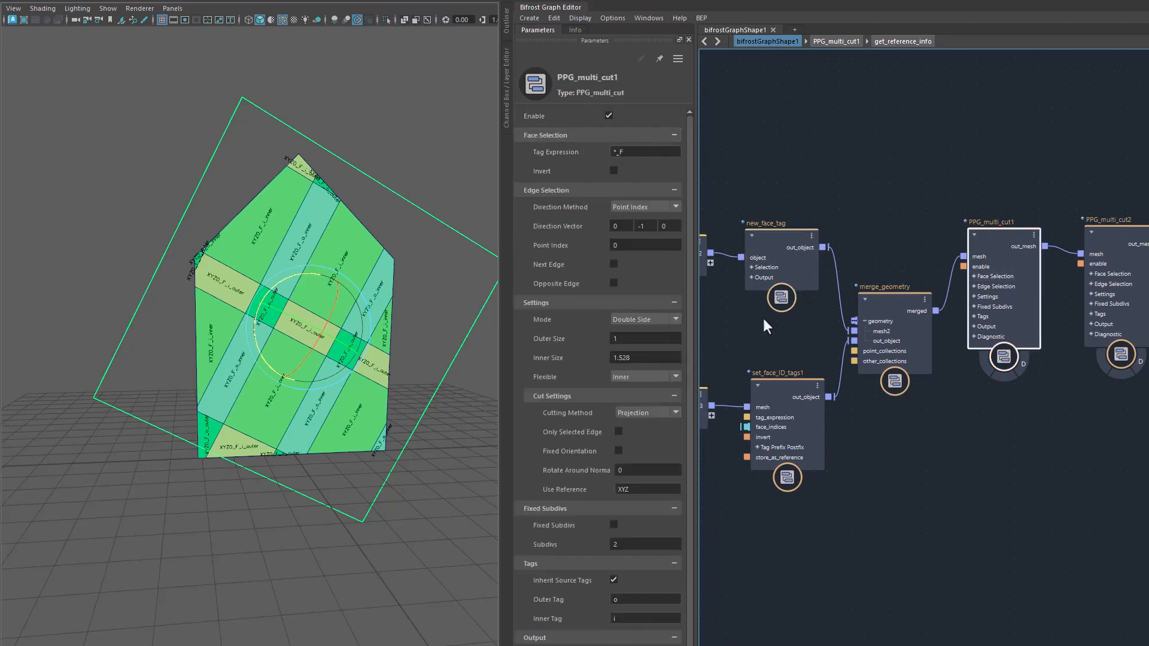
Step: Check PPG_multi_cut1's Use Reference name and rotate the reference plane in the viewport to reorient the cuts
{"action": "double_click", "coordinate": [640, 491]}
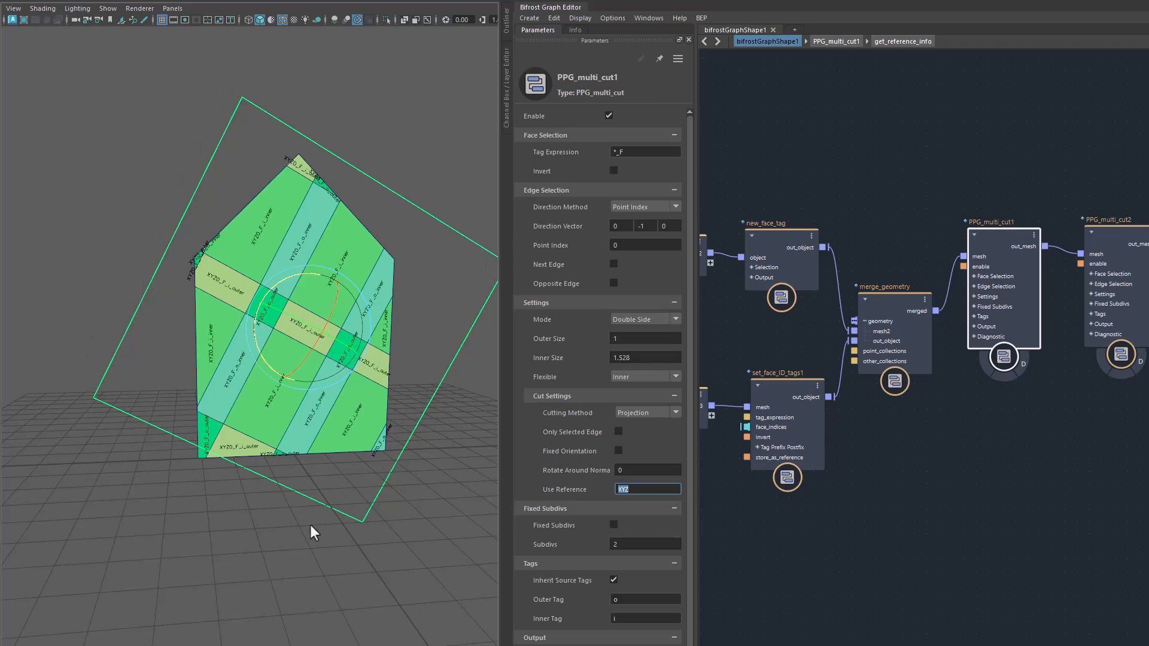
{"action": "middle_click_drag", "start_coordinate": [203, 463], "coordinate": [474, 578]}
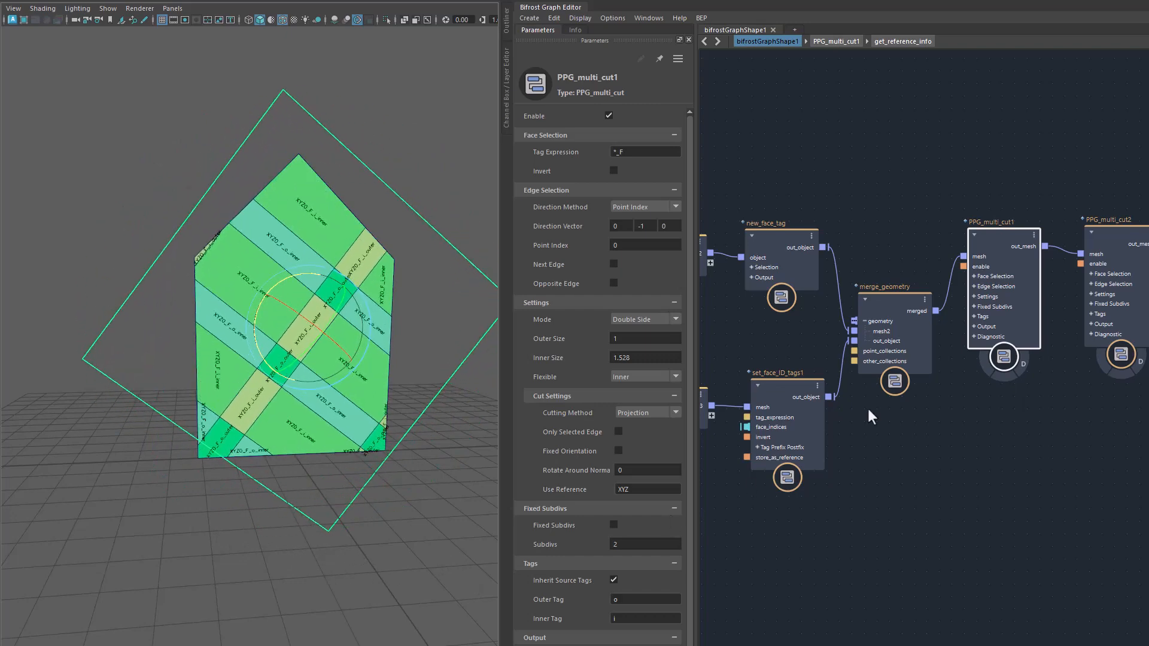
Step: Compare PPG_multi_cut1's Outer Tag and Inner Tag with the Tag Expression on PPG_multi_cut2
{"action": "left_click", "coordinate": [1004, 231]}
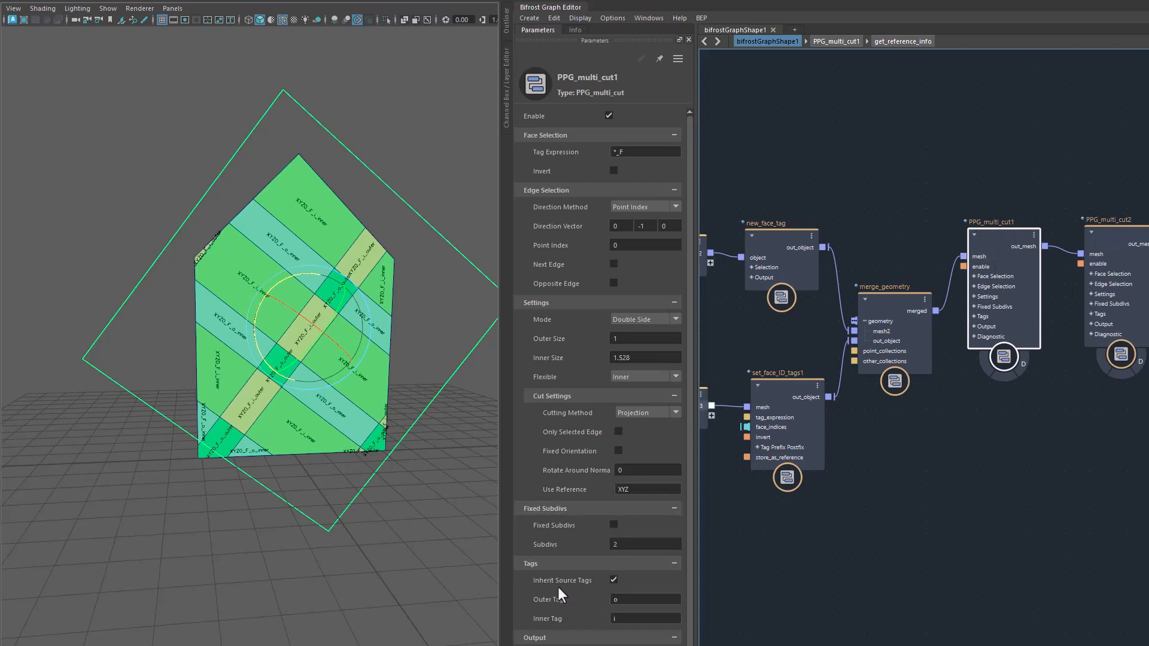
{"action": "left_click", "coordinate": [622, 602]}
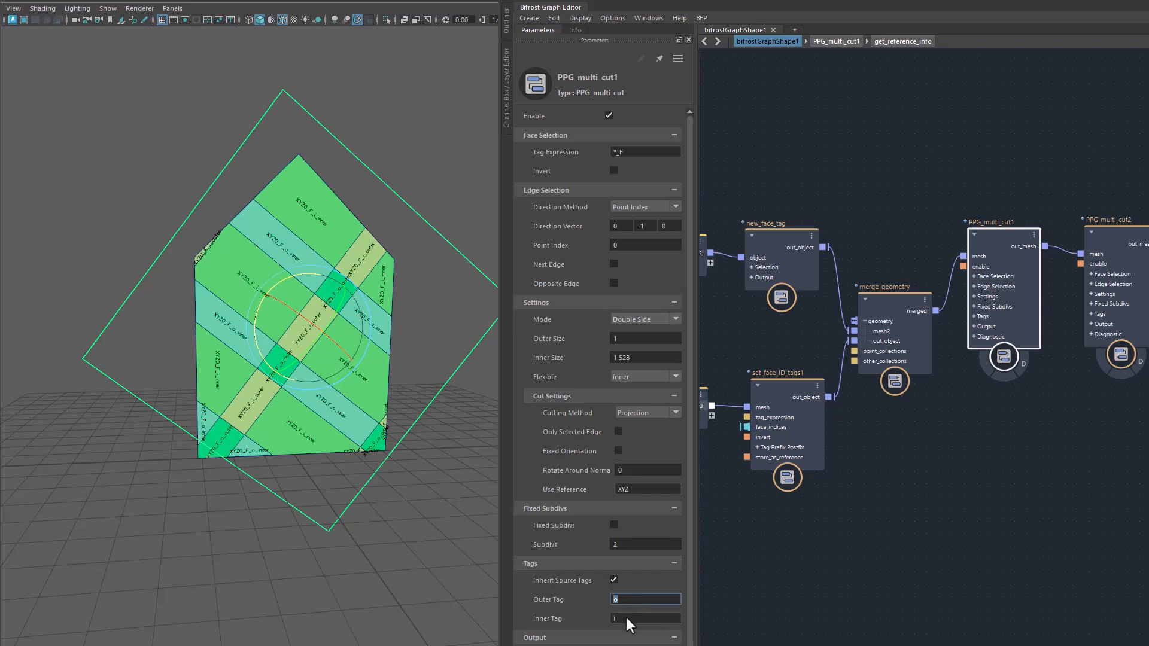
{"action": "left_click", "coordinate": [614, 618]}
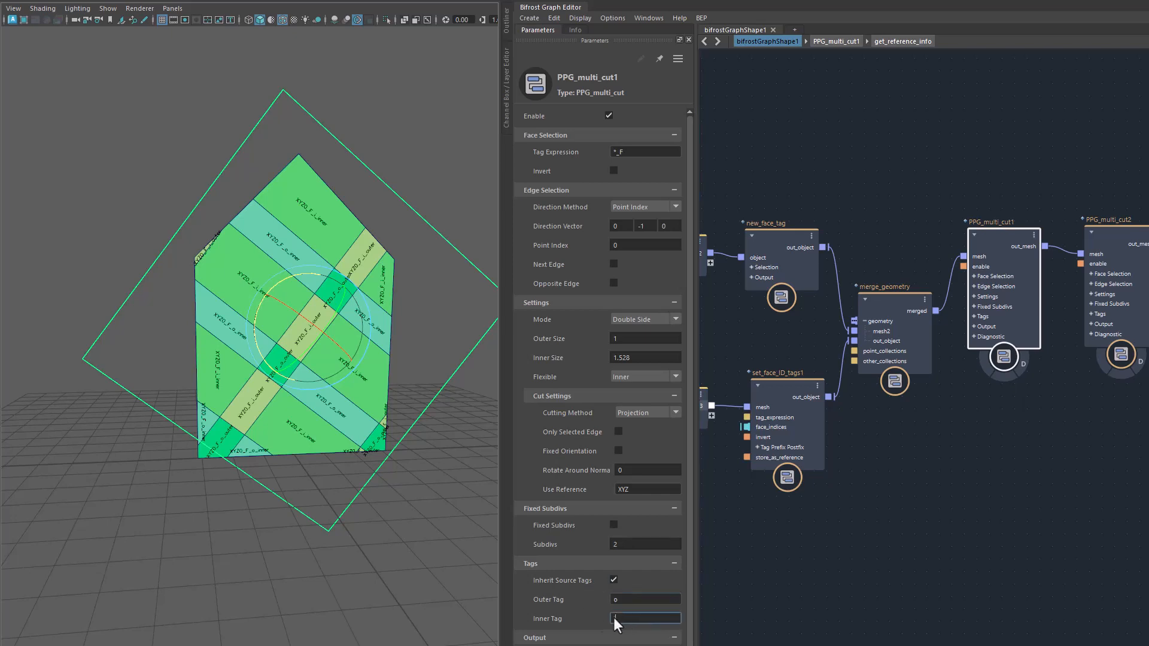
{"action": "left_click", "coordinate": [1116, 231]}
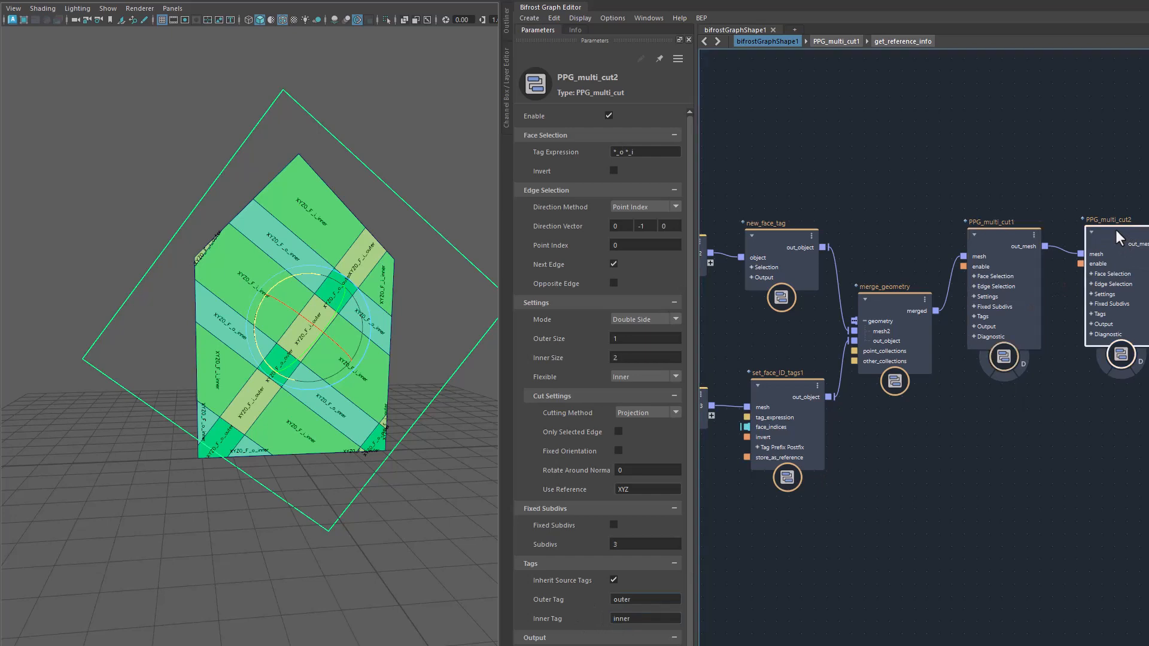
{"action": "left_click", "coordinate": [640, 153]}
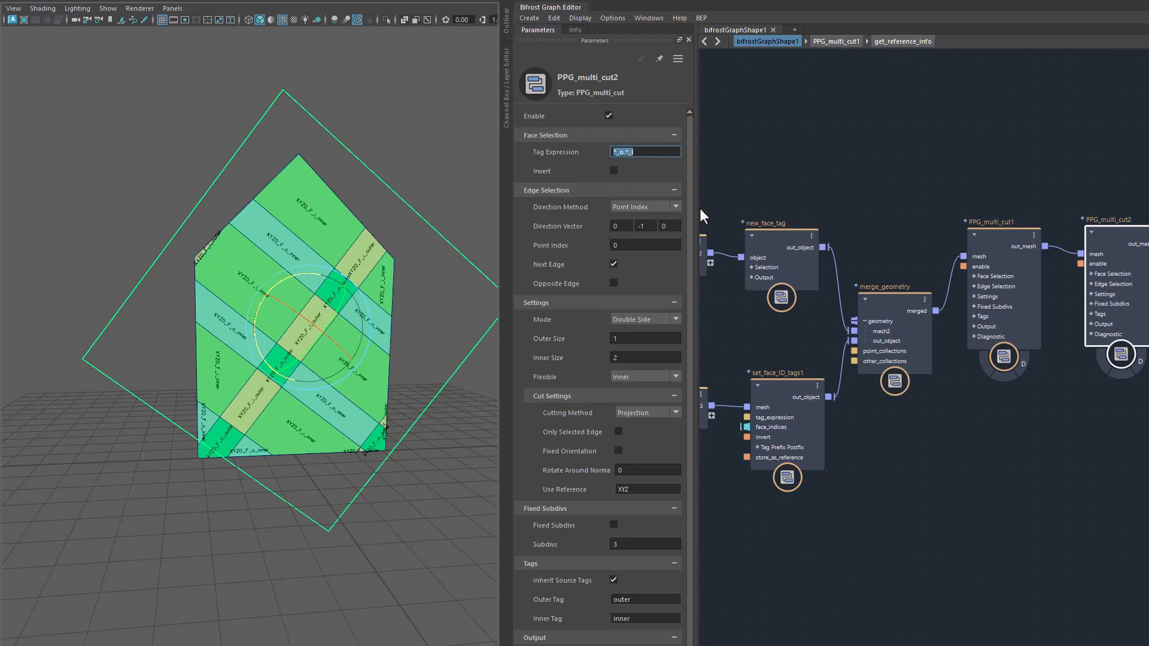
Step: Check PPG_multi_cut2's Use Reference name and rotate the reference plane slightly in the viewport
{"action": "left_click", "coordinate": [636, 490]}
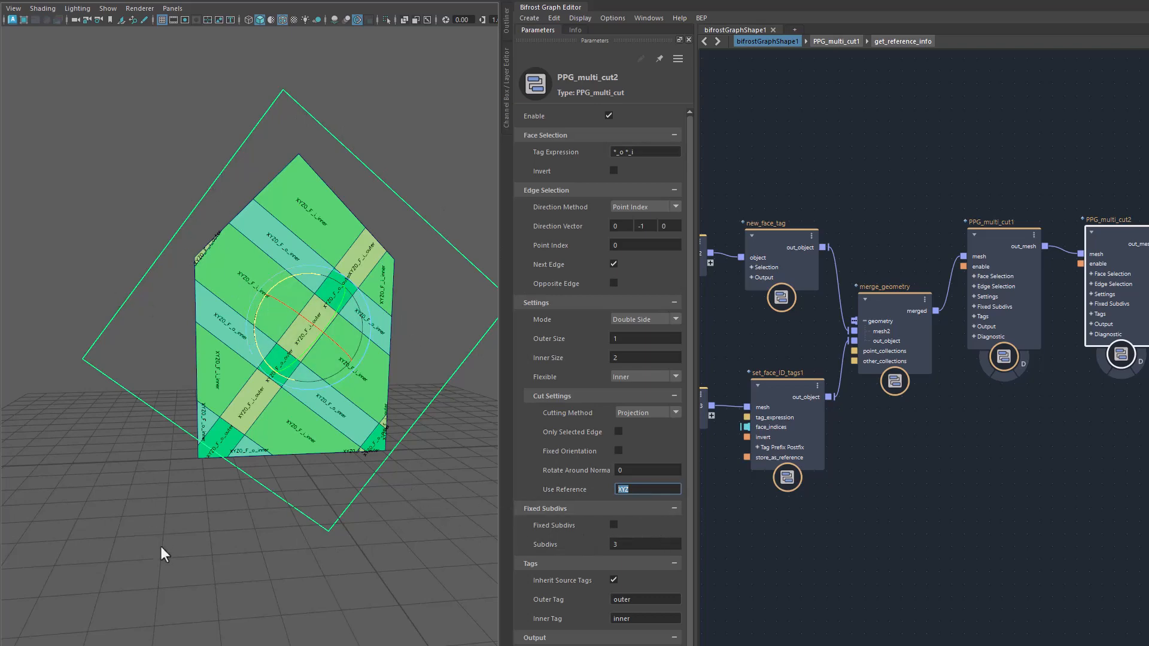
{"action": "left_click_drag", "start_coordinate": [160, 547], "coordinate": [197, 536]}
Step: Clear Use Reference on PPG_multi_cut1 and rotate the reference plane to compare how the two sets of cuts respond
{"action": "left_click", "coordinate": [987, 236]}
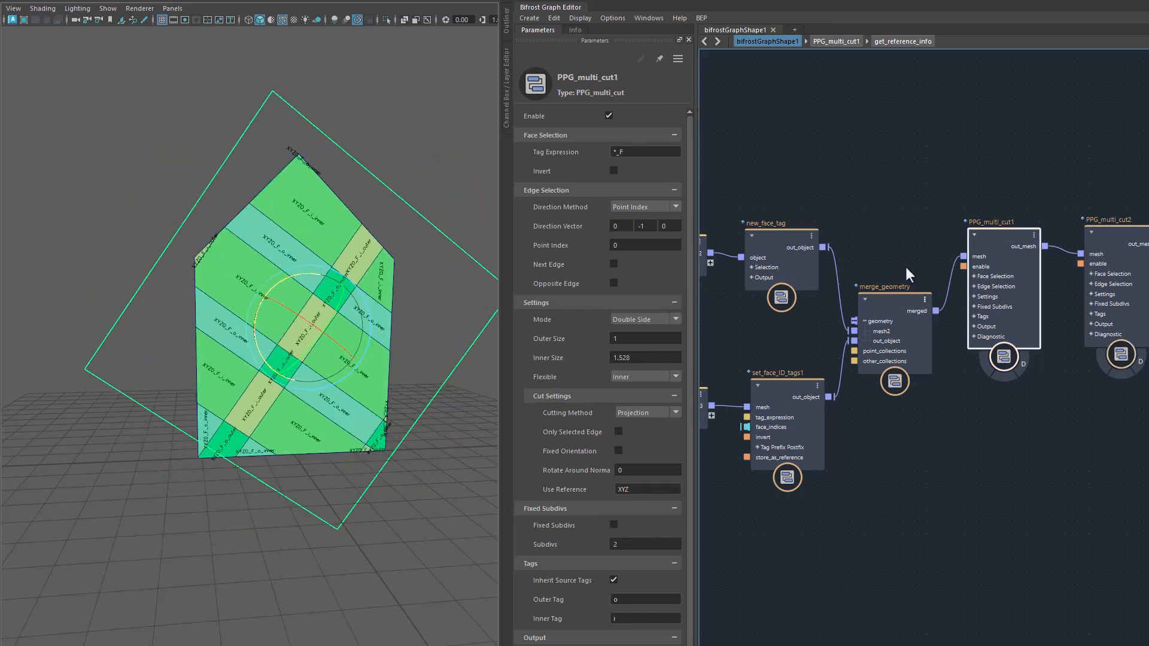
{"action": "left_click", "coordinate": [637, 488]}
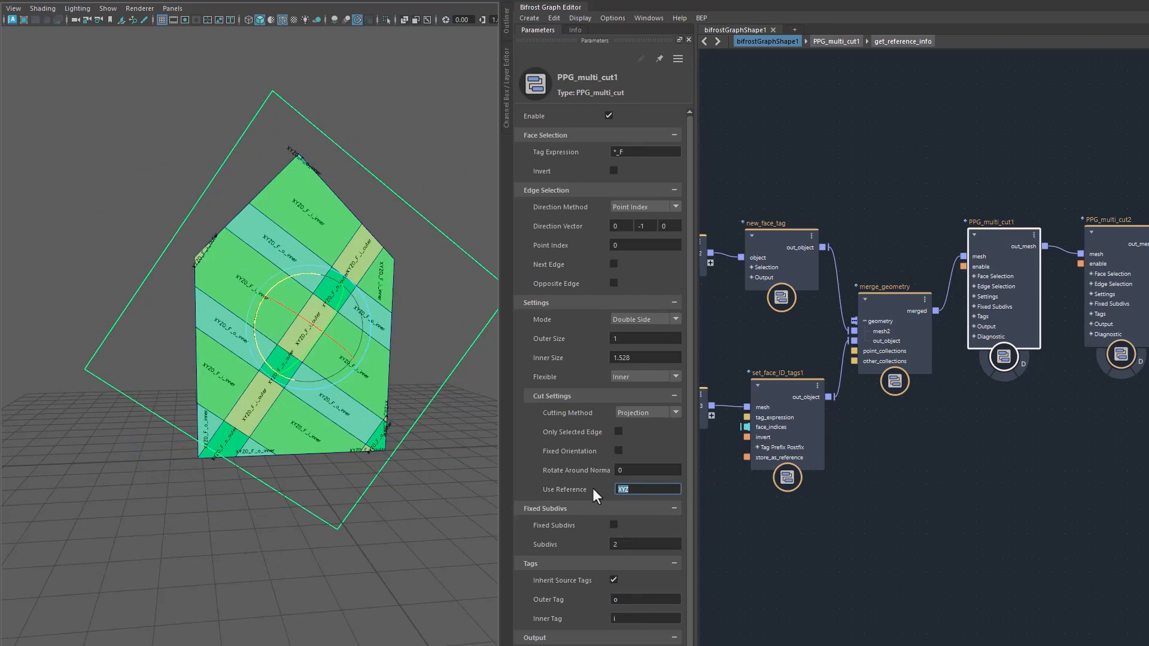
{"action": "key", "text": "Return"}
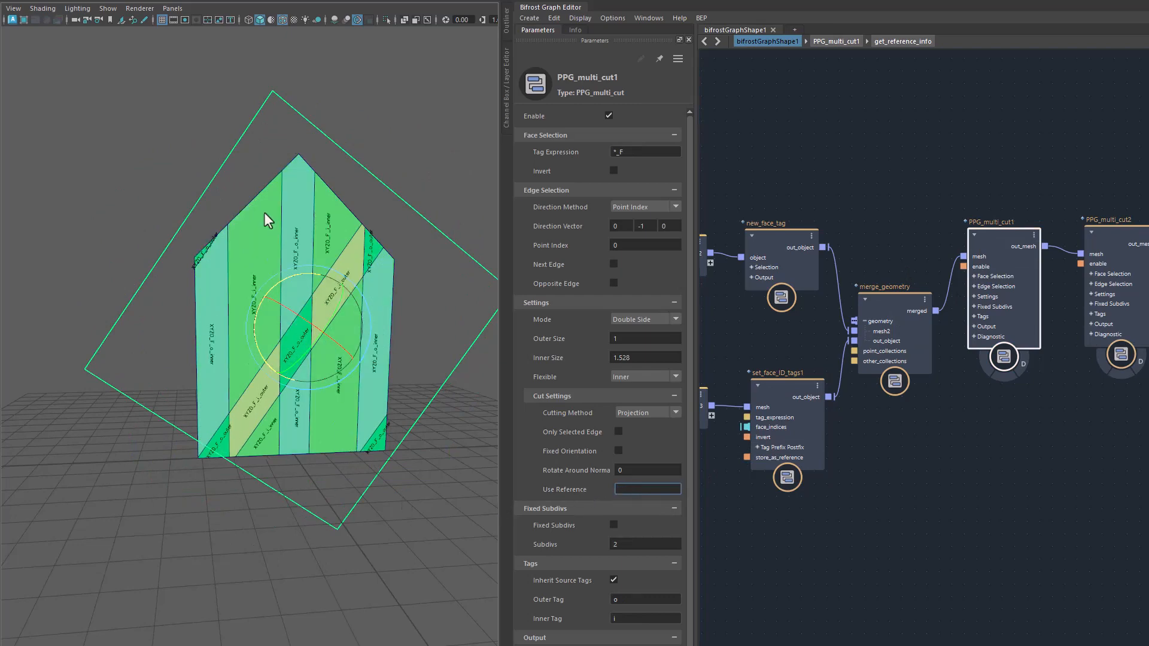
{"action": "middle_click_drag", "start_coordinate": [286, 567], "coordinate": [316, 600]}
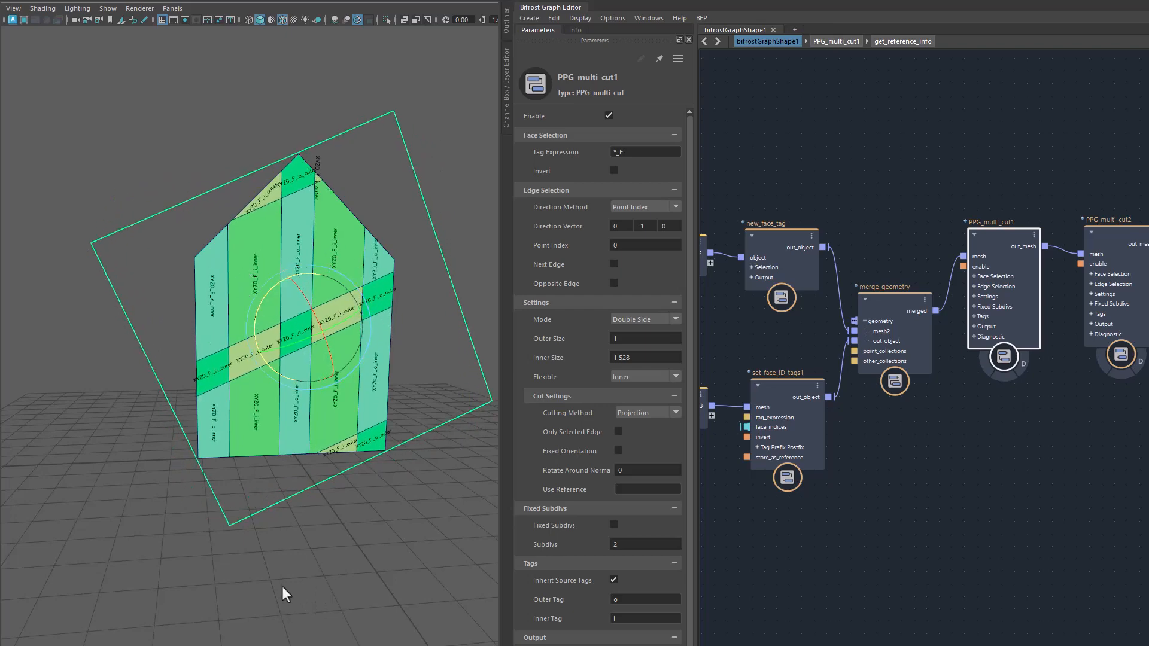
Step: Inspect the tag labels on the cut faces up close and from a different viewing angle
{"action": "scroll", "coordinate": [272, 550], "scroll_direction": "up", "scroll_amount": 5}
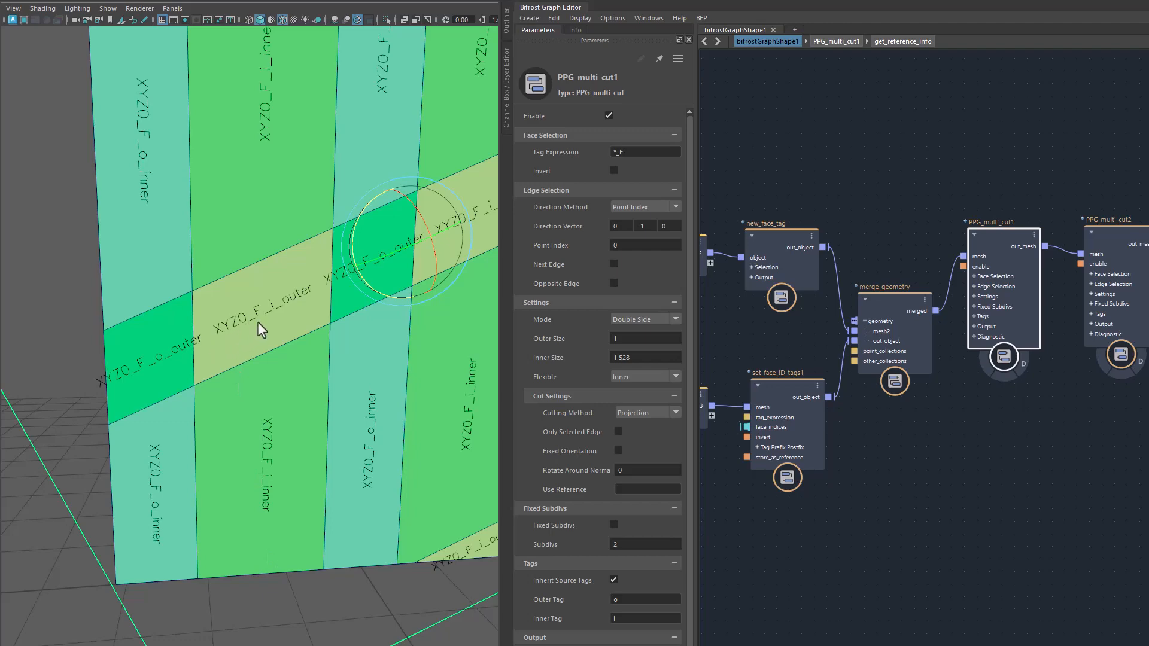
{"action": "scroll", "coordinate": [353, 471], "scroll_direction": "down", "scroll_amount": 5}
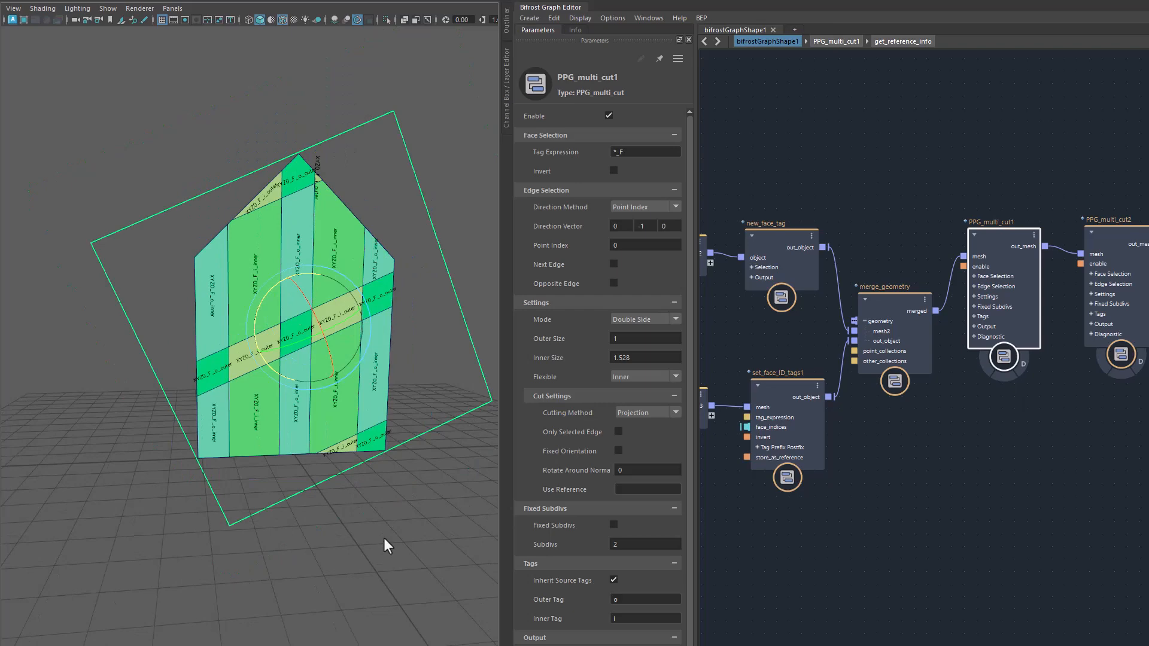
{"action": "left_click_drag", "start_coordinate": [384, 539], "coordinate": [291, 603], "text": "alt"}
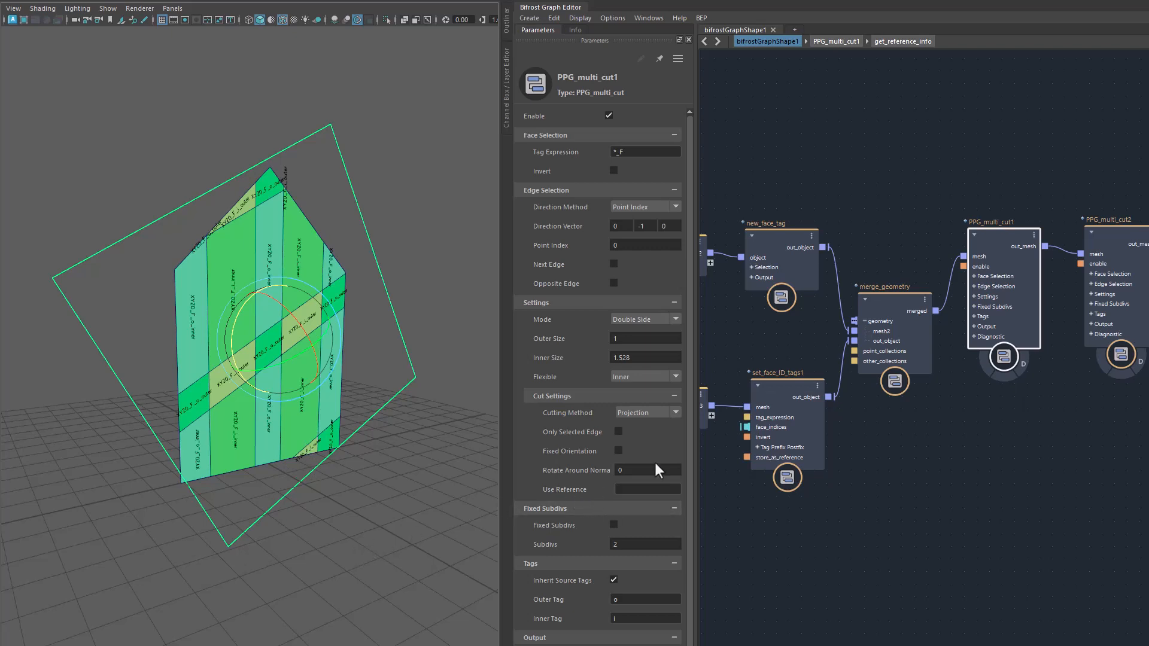
Step: Compare PPG_multi_cut2's Use Reference name with the Tag Prefix on set_face_ID_tags1 and the Face Tag on new_face_tag
{"action": "left_click", "coordinate": [1129, 239]}
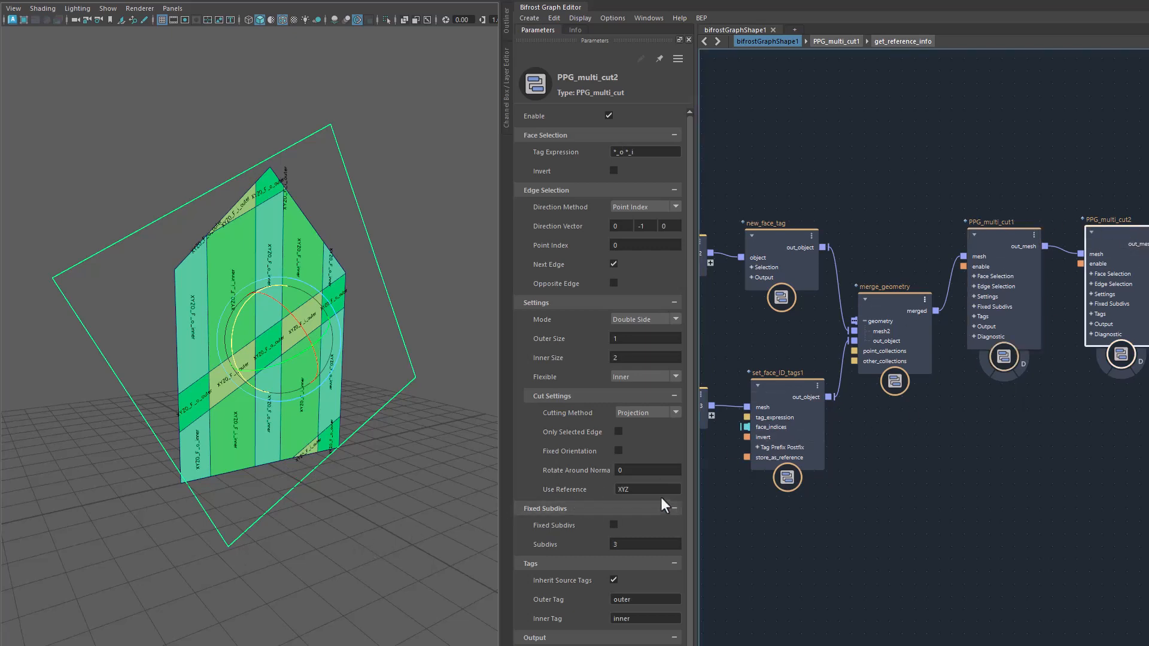
{"action": "left_click_drag", "start_coordinate": [637, 490], "coordinate": [587, 494]}
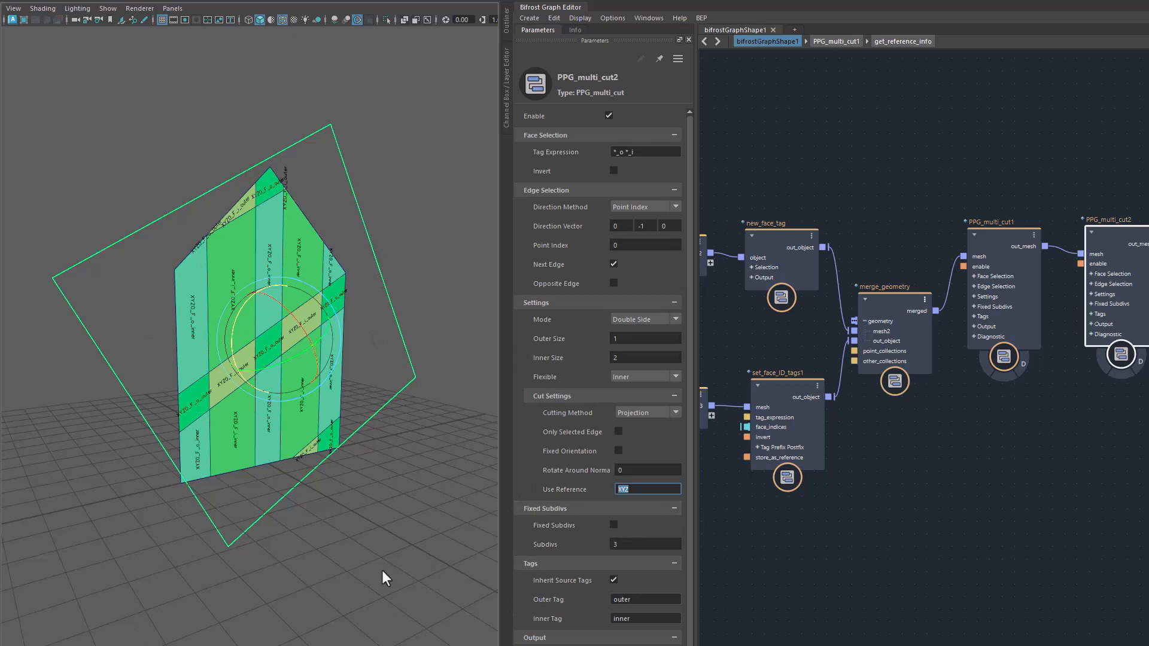
{"action": "middle_click_drag", "start_coordinate": [866, 494], "coordinate": [906, 493]}
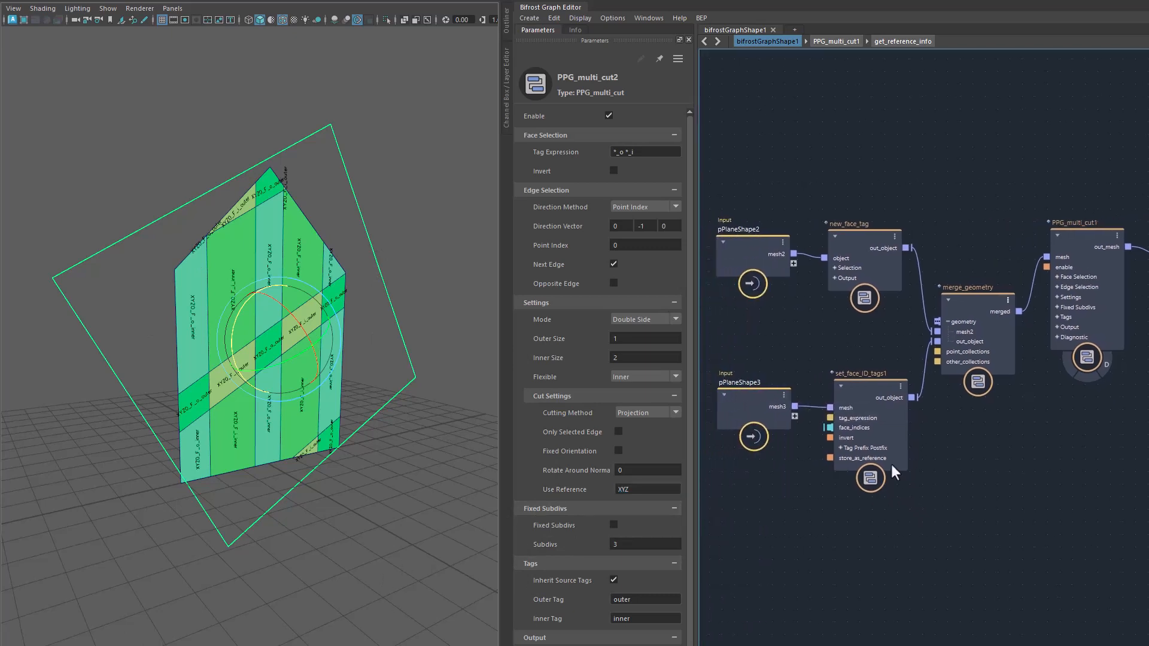
{"action": "left_click", "coordinate": [863, 390]}
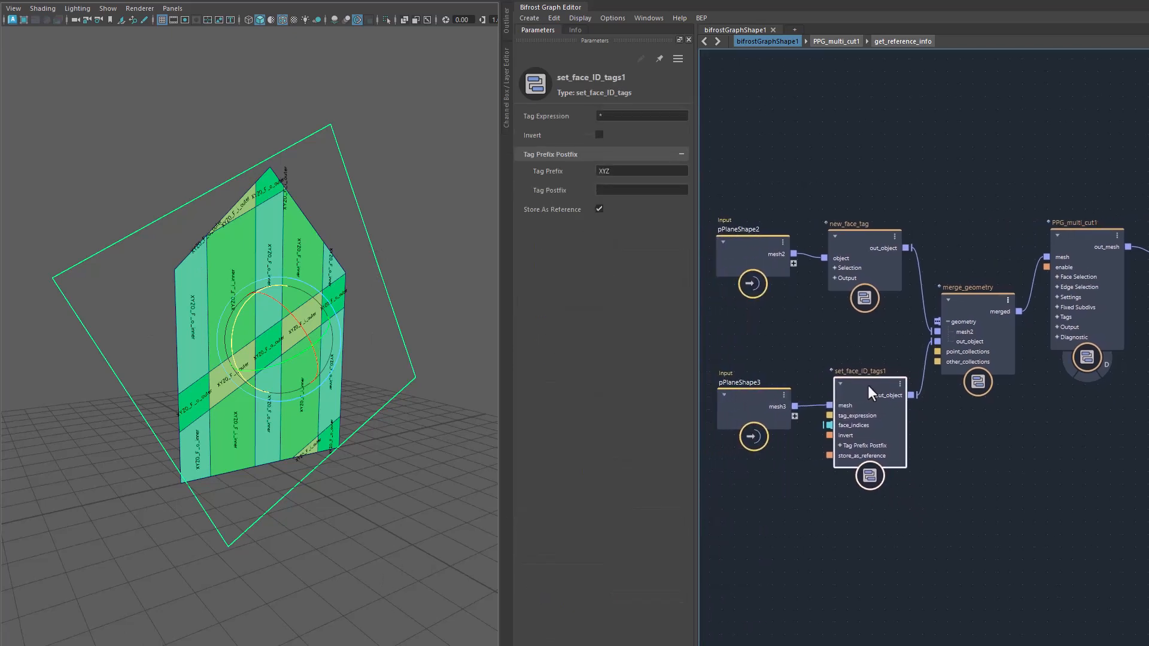
{"action": "left_click_drag", "start_coordinate": [850, 240], "coordinate": [847, 239]}
{"action": "left_click_drag", "start_coordinate": [615, 207], "coordinate": [563, 207]}
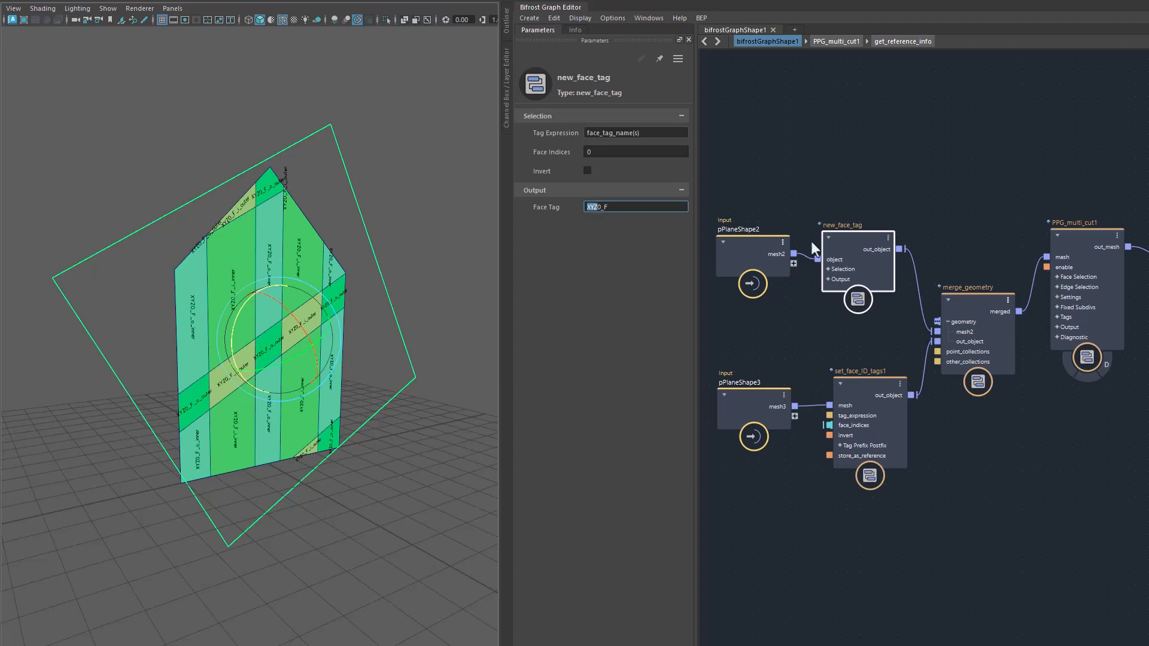
{"action": "left_click", "coordinate": [841, 235]}
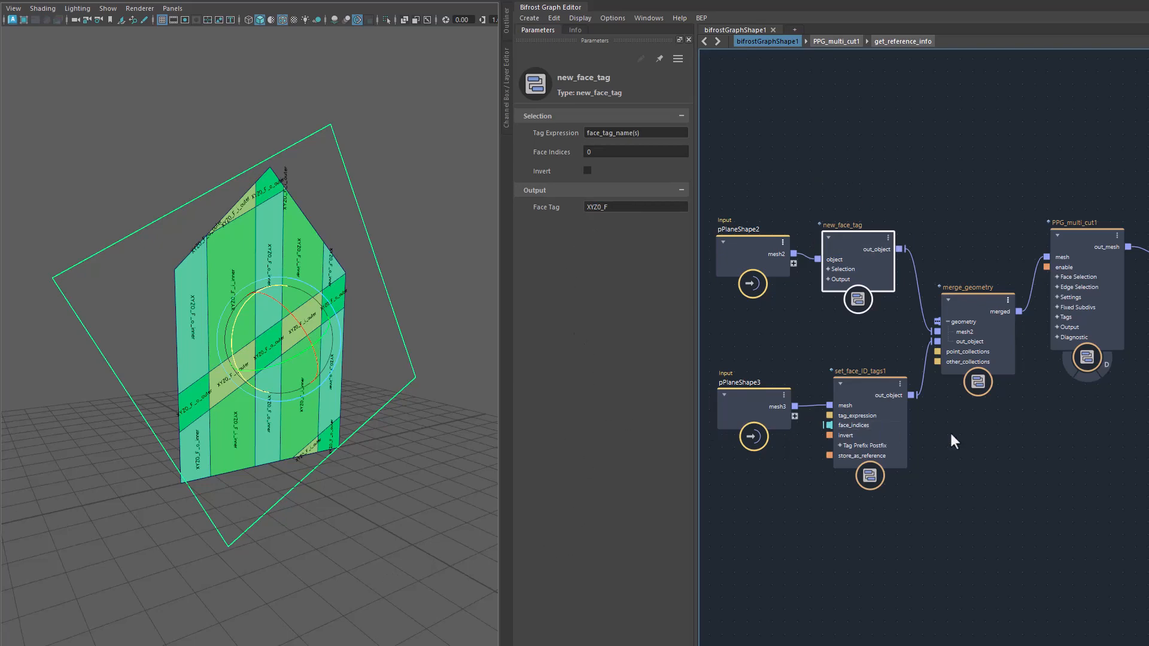
Step: Examine the cut faces in the viewport and review the Cut Settings of PPG_multi_cut1
{"action": "middle_click_drag", "start_coordinate": [1088, 489], "coordinate": [938, 500], "text": "alt"}
{"action": "mouse_move", "coordinate": [428, 531]}
{"action": "left_mouse_down", "text": "alt"}
{"action": "mouse_move", "coordinate": [363, 535]}
{"action": "mouse_move", "coordinate": [423, 533]}
{"action": "left_mouse_up", "text": "alt"}
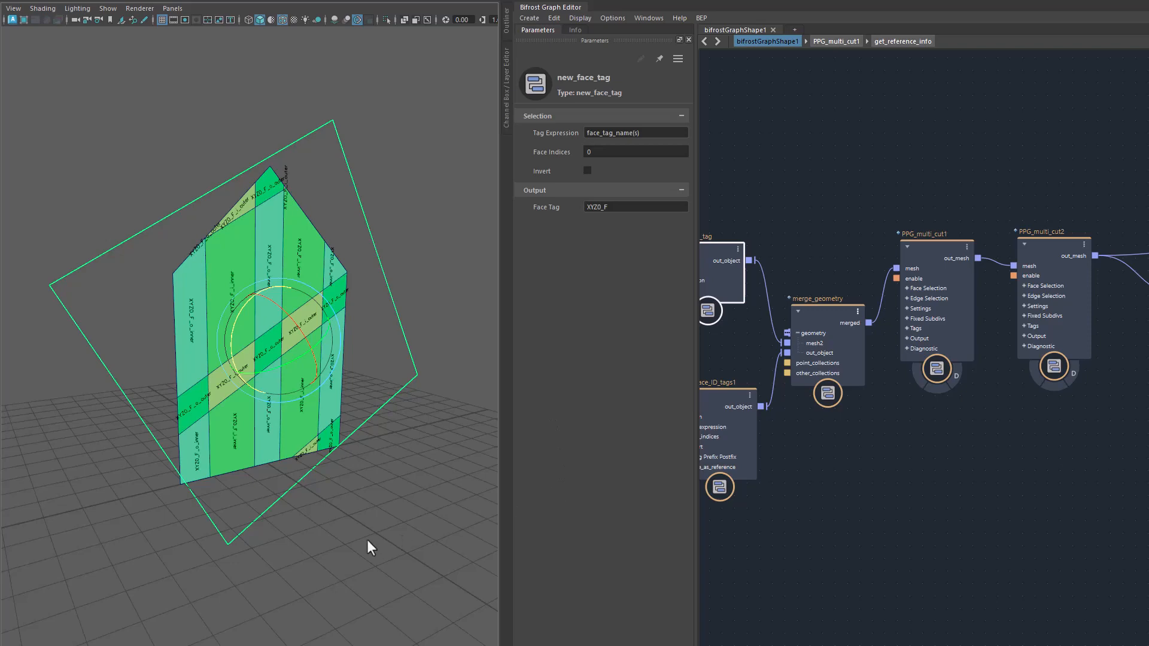
{"action": "mouse_move", "coordinate": [338, 546]}
{"action": "left_mouse_down", "text": "alt"}
{"action": "mouse_move", "coordinate": [356, 549]}
{"action": "mouse_move", "coordinate": [330, 548]}
{"action": "left_mouse_up", "text": "alt"}
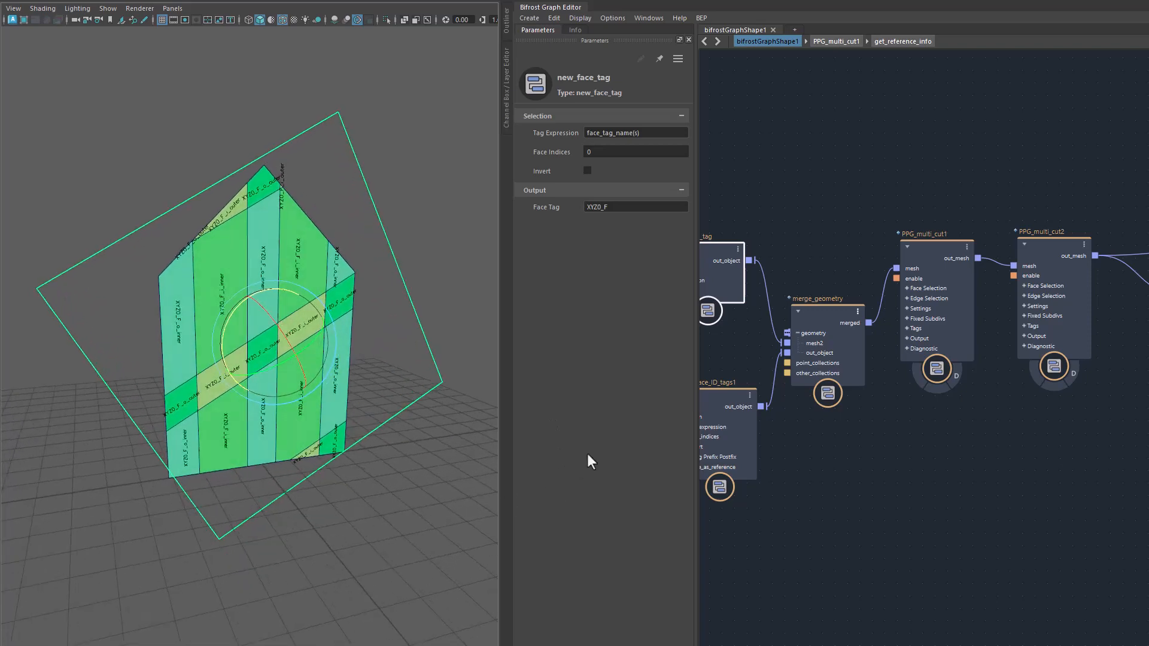
{"action": "left_click", "coordinate": [932, 248]}
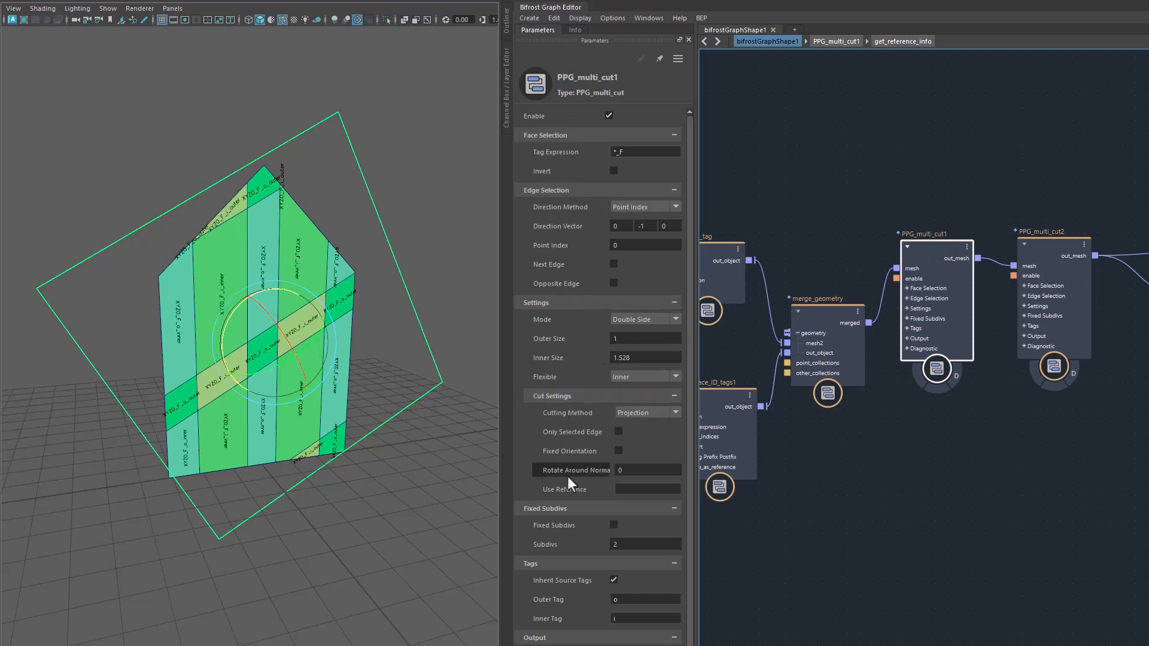